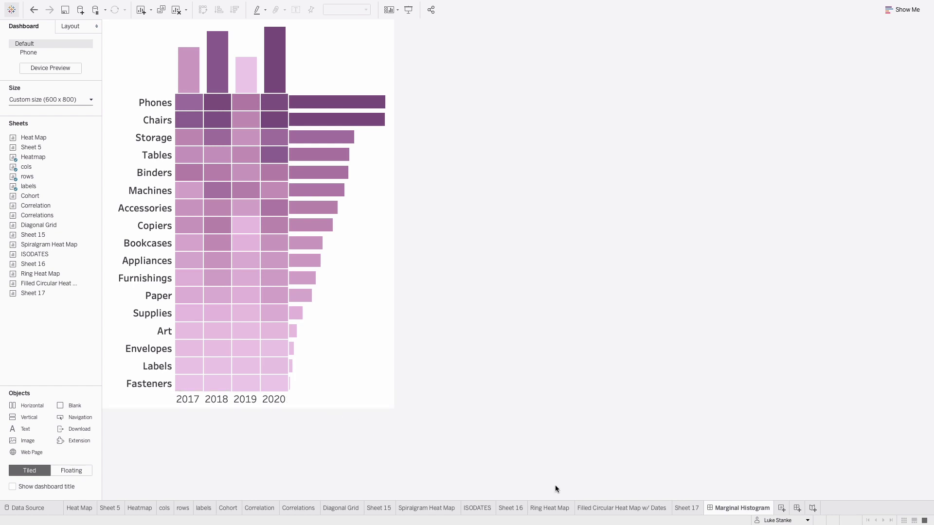
Create a new worksheet with YEAR(Order Date) on Columns and Sub-Category on Rows.
left_click(781, 509)
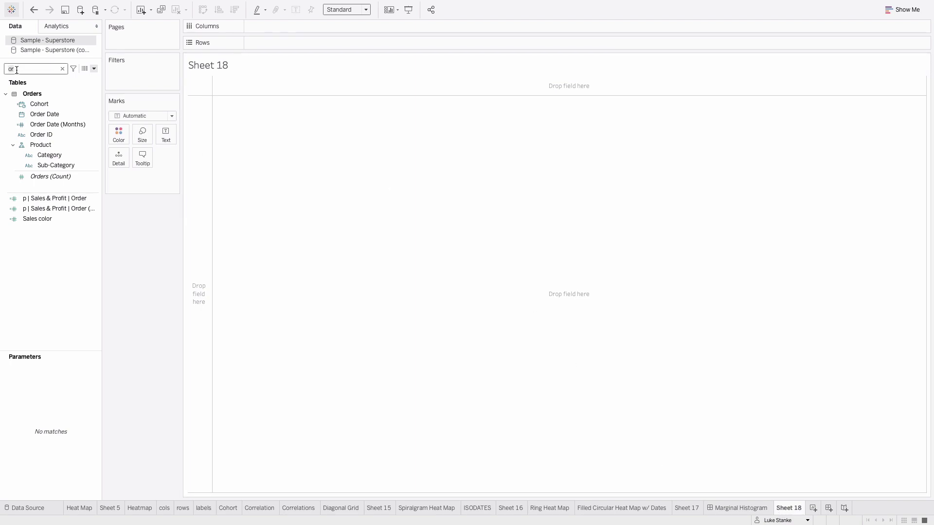
left_click_drag(48, 115, 261, 28)
mouse_move(215, 101)
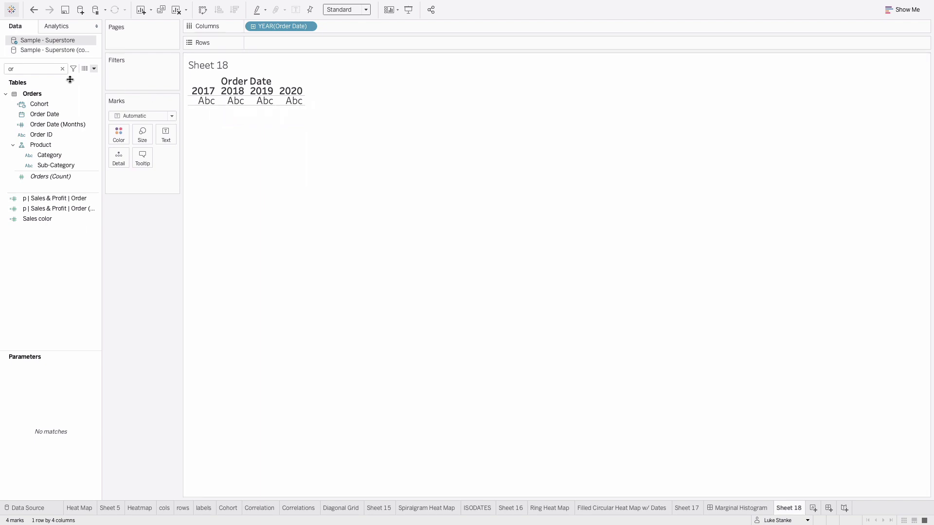
left_click(39, 68)
key("BackSpace")
key("BackSpace")
type("su")
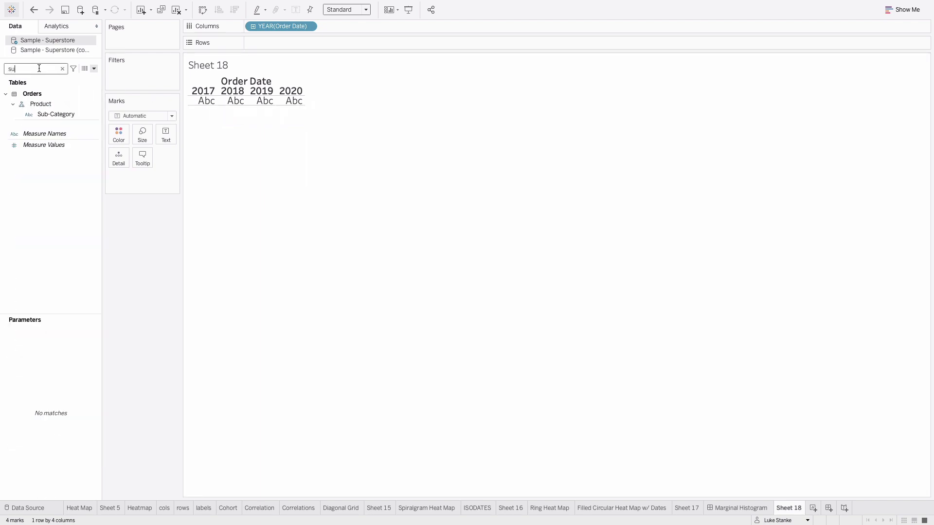
left_click(51, 114)
left_click_drag(51, 115, 264, 43)
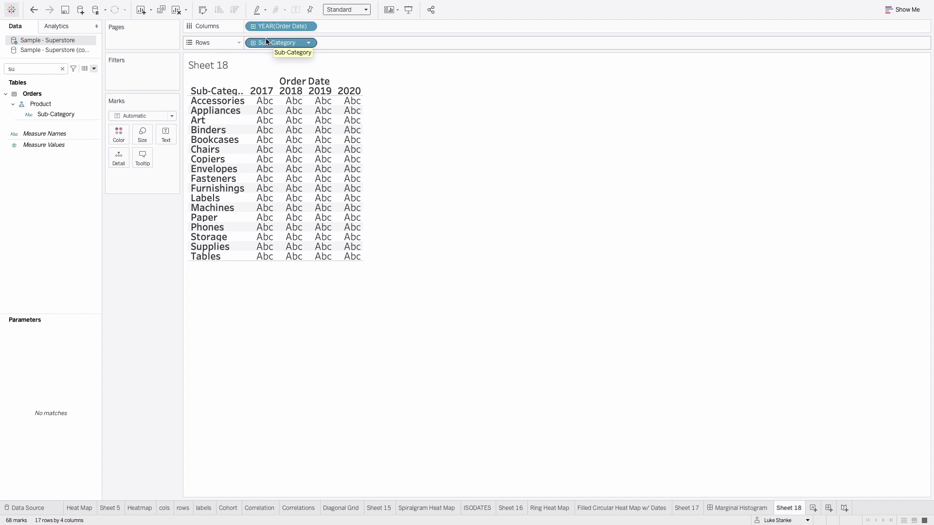
Put Sales on Color to shade the cells as a heat map.
left_click(33, 68)
key("BackSpace")
type("a")
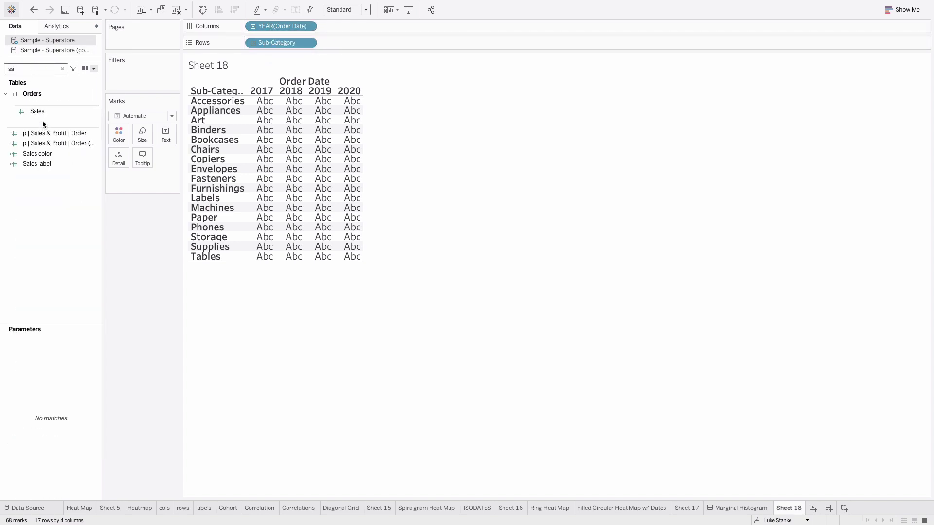
left_click_drag(37, 112, 113, 133)
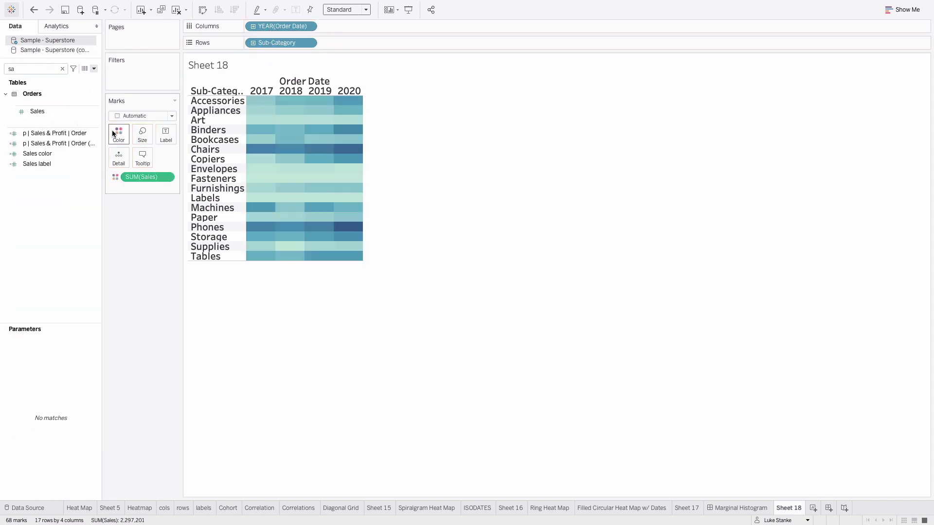
Fit the heat map to Entire View and hide the Sub-Category and Order Date field labels.
mouse_move(312, 183)
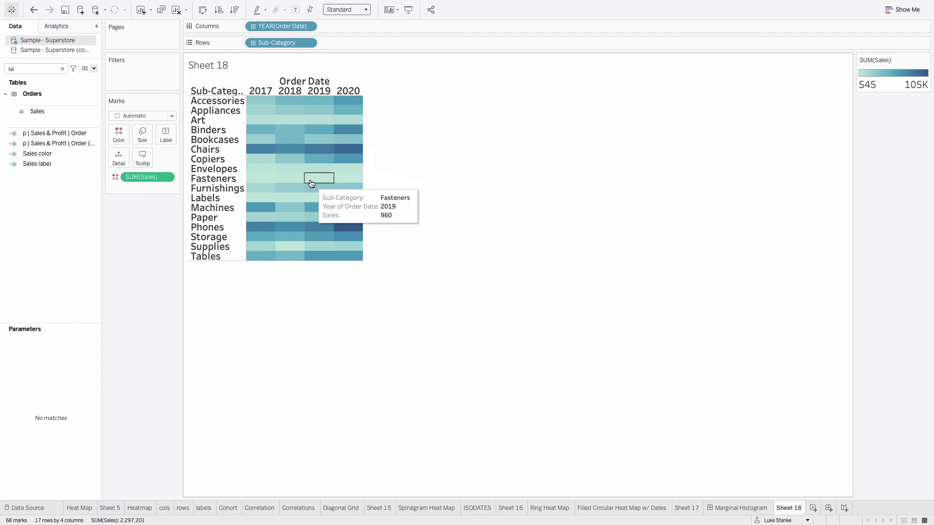
left_click(340, 10)
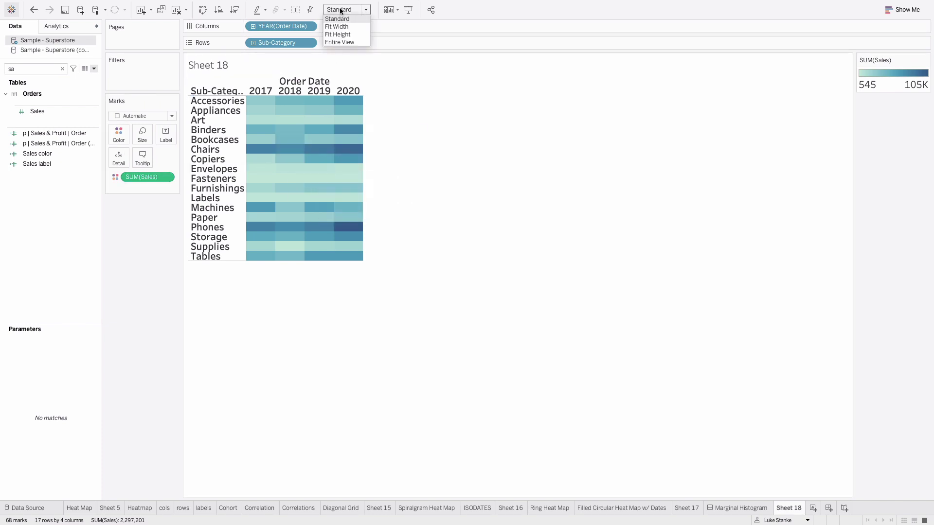
left_click(342, 42)
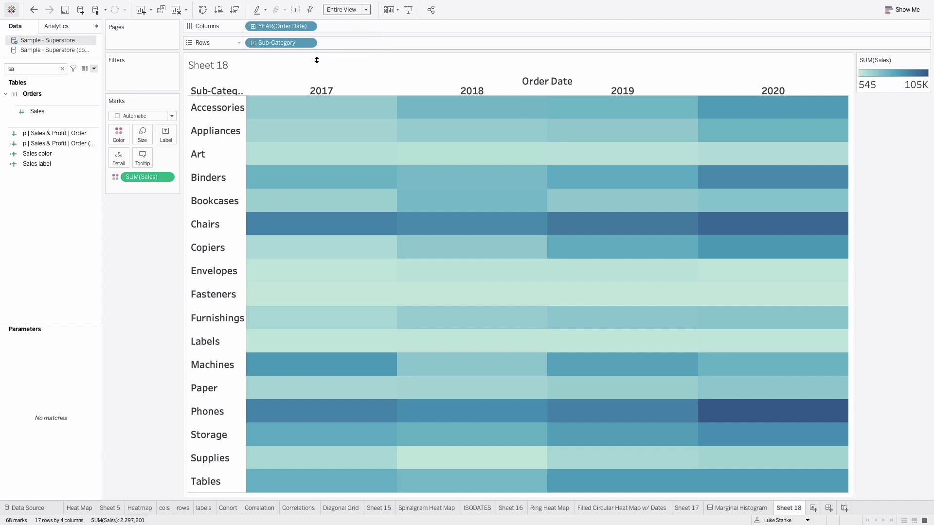
right_click(205, 91)
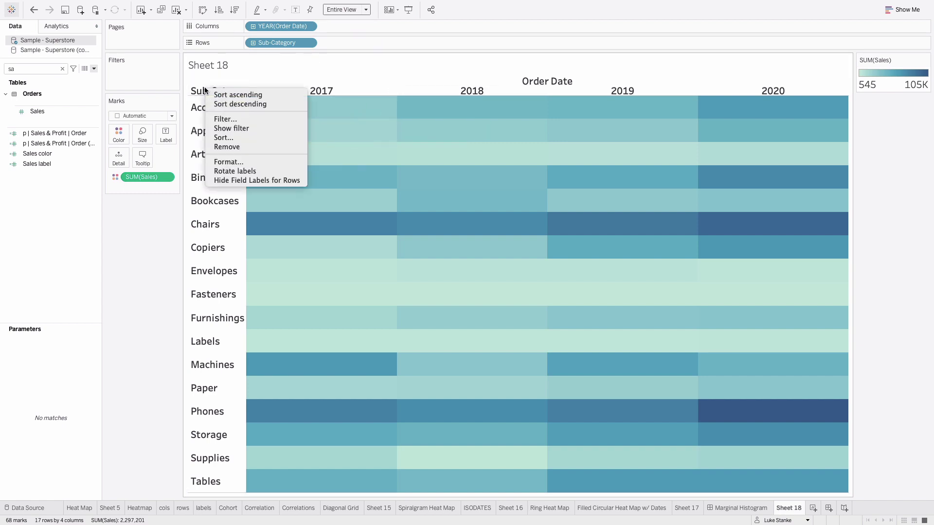
left_click(272, 181)
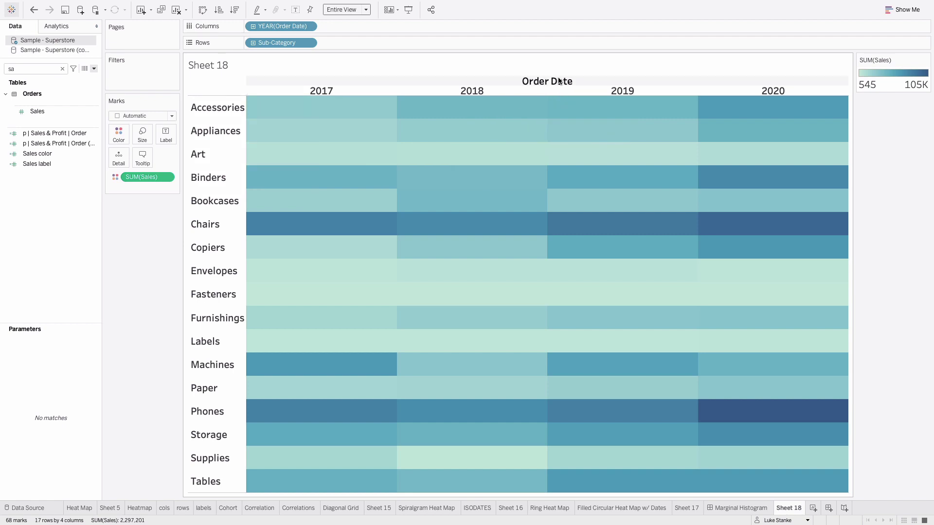
right_click(559, 77)
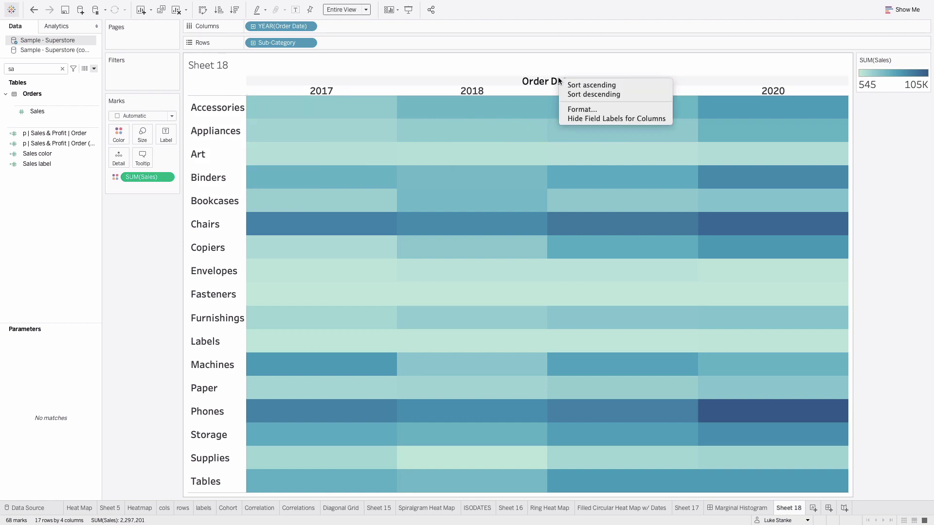
left_click(624, 120)
Format the Sub-Category headers so their names are right-aligned.
right_click(205, 101)
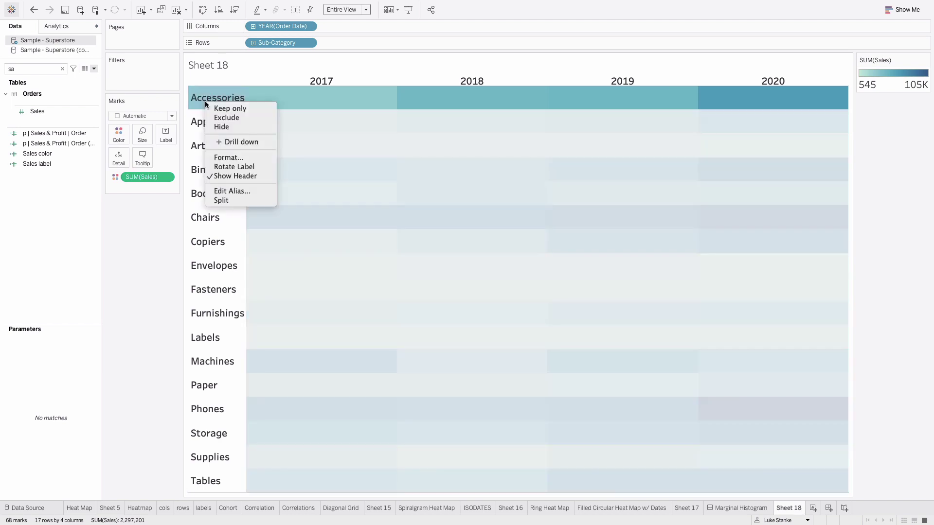
left_click(238, 157)
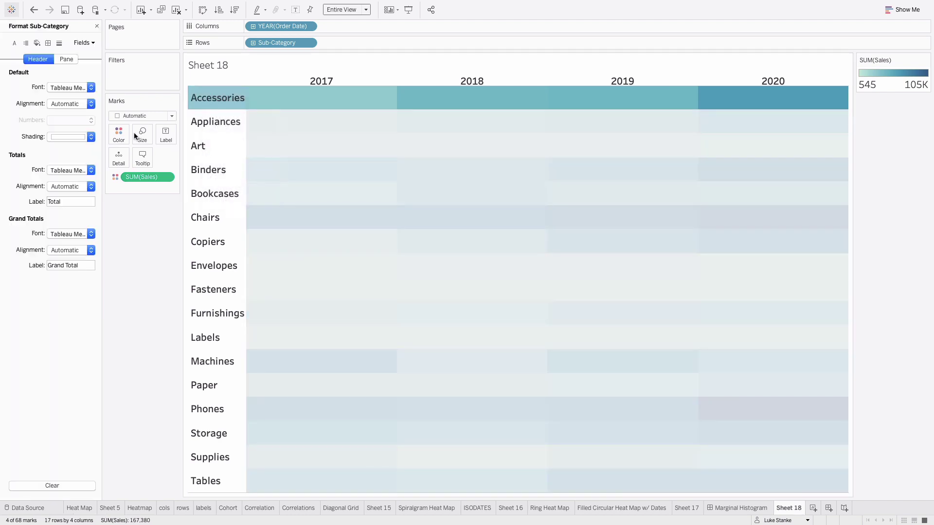
left_click(62, 101)
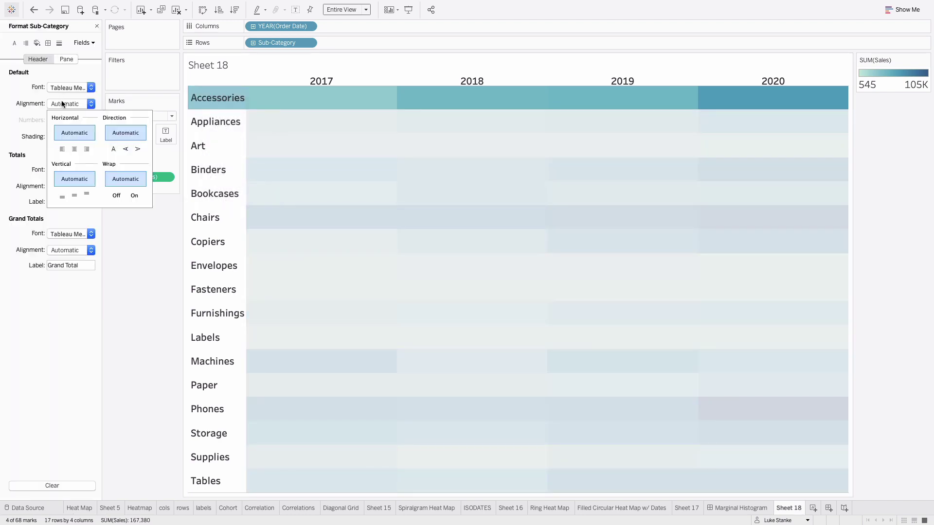
left_click(88, 149)
left_click(241, 122)
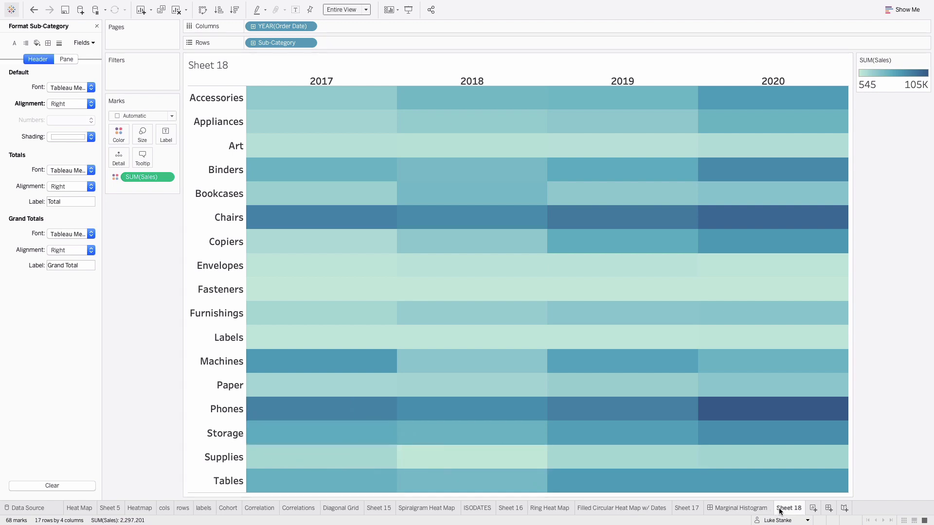
Rename Sheet 18 to 'Heatmap'.
mouse_move(779, 512)
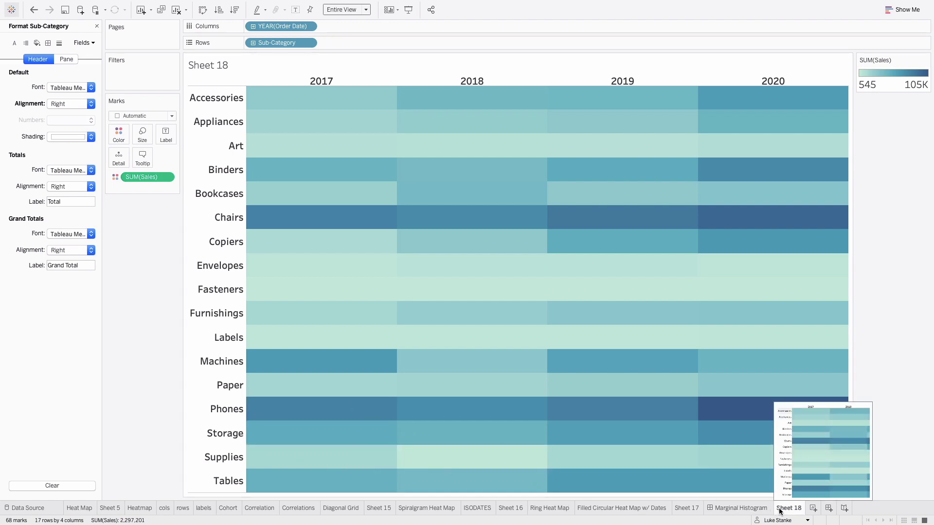
right_click(780, 511)
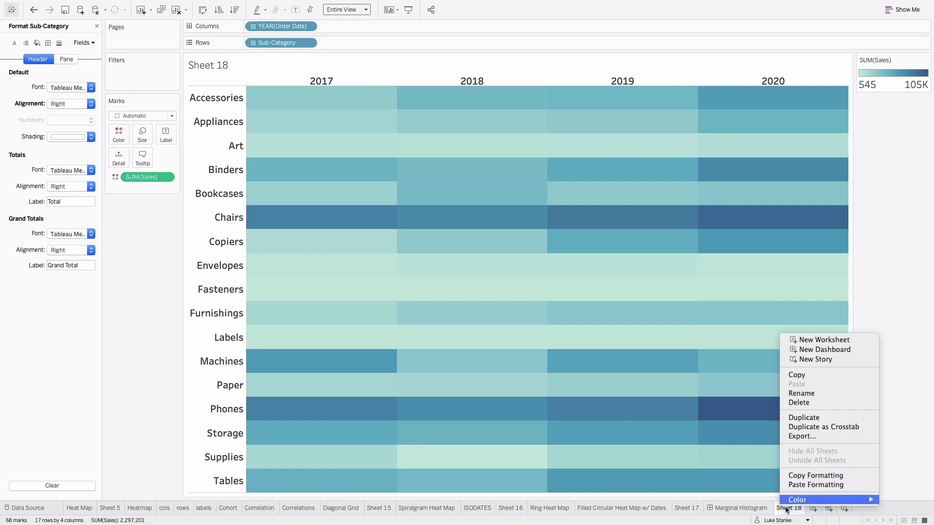
left_click(785, 512)
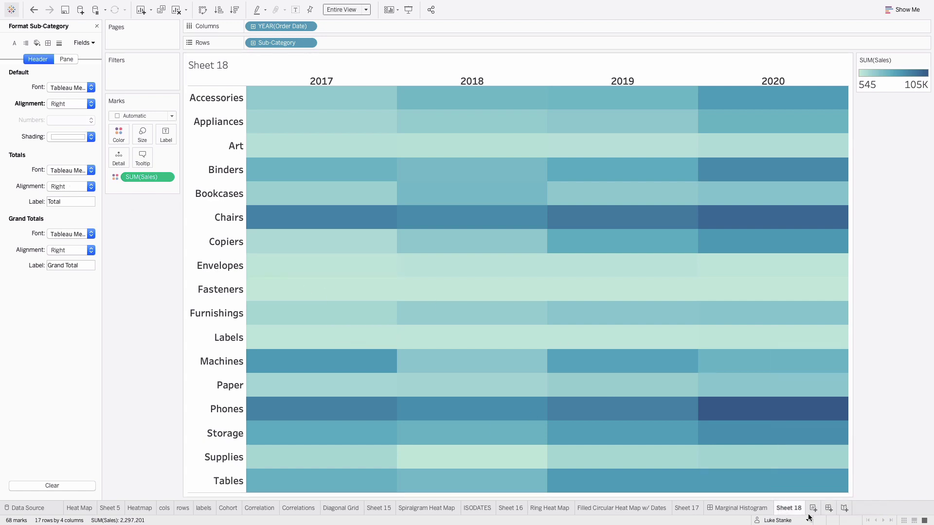
double_click(792, 508)
type("Heatmap")
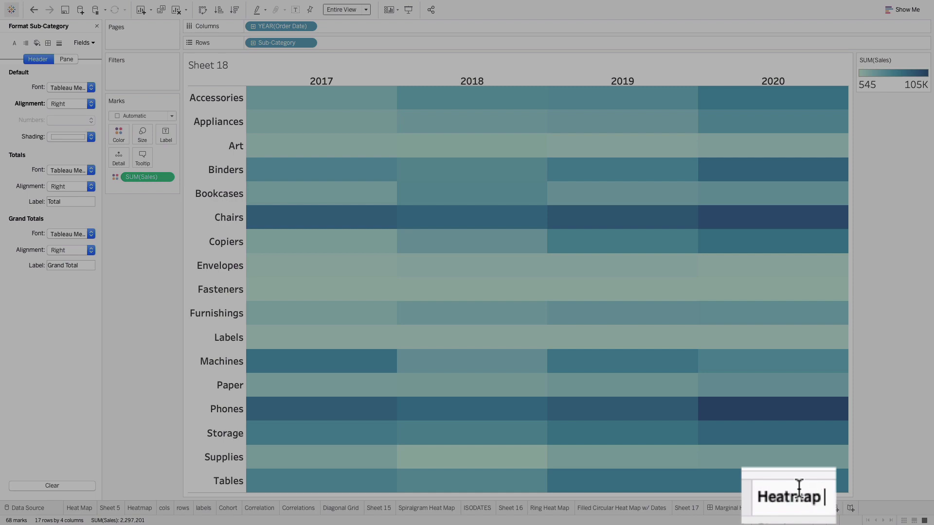
key("Return")
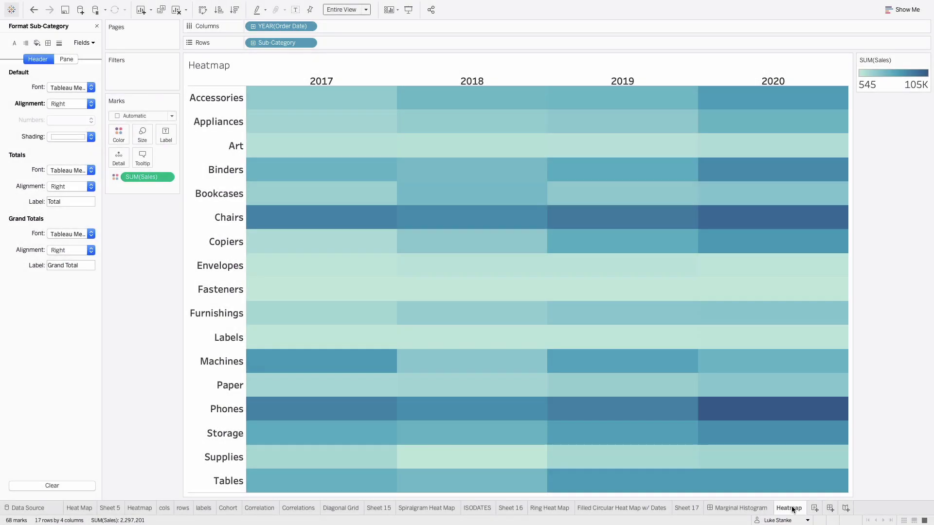
Duplicate the Heatmap sheet twice, producing Heatmap (2) and Heatmap (3).
right_click(793, 508)
left_click(806, 416)
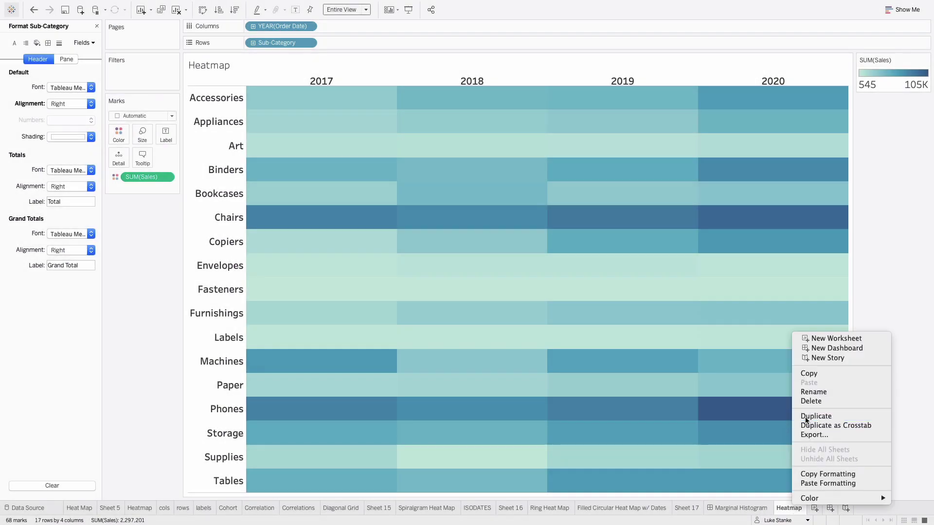
right_click(795, 504)
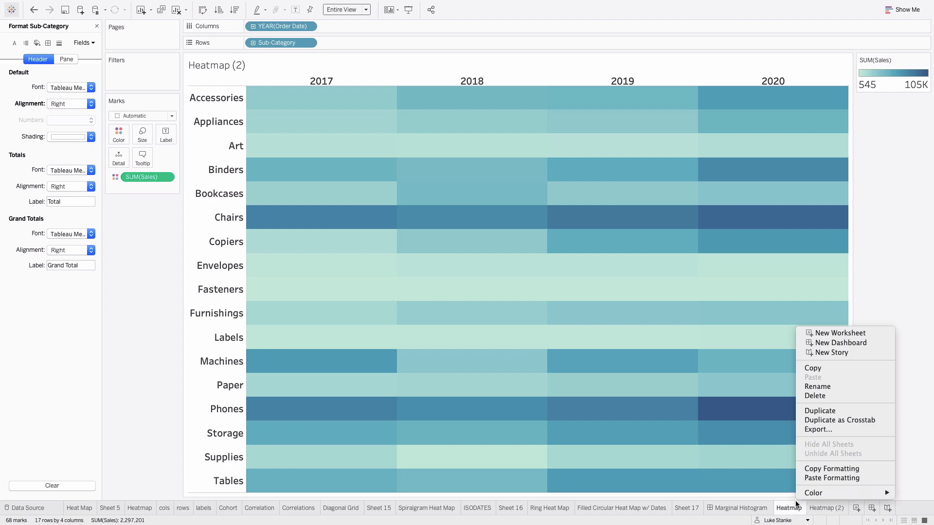
left_click(824, 411)
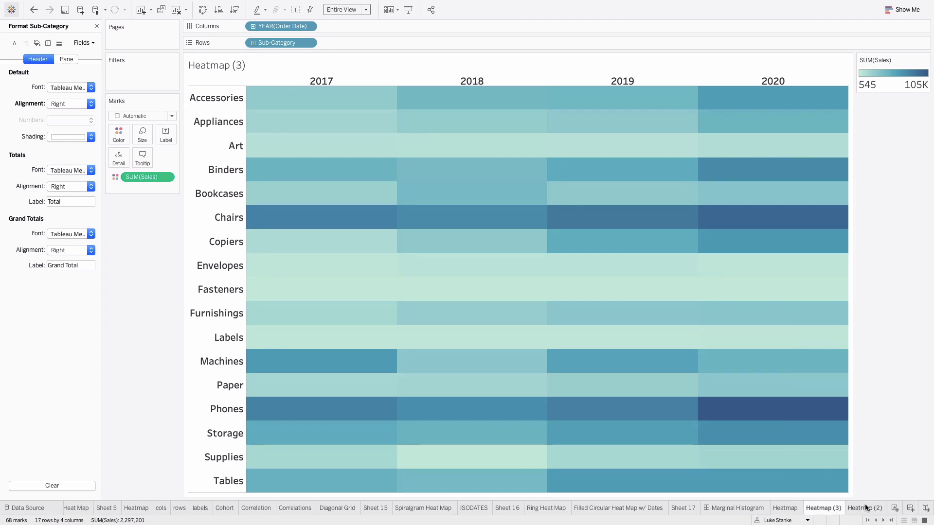
Turn Heatmap (2) into a Sales bar chart by sub-category, removing the year columns.
left_click_drag(865, 508, 818, 508)
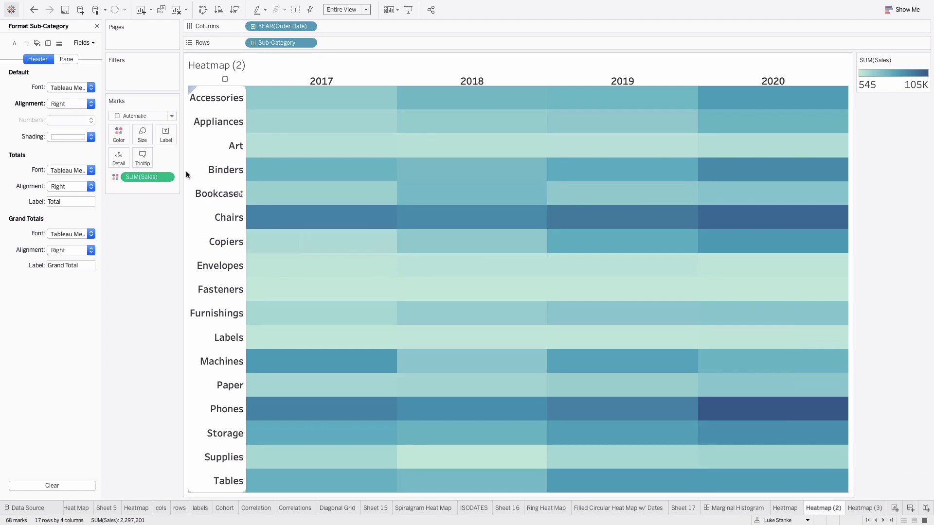
left_click(96, 26)
left_click_drag(37, 111, 368, 27)
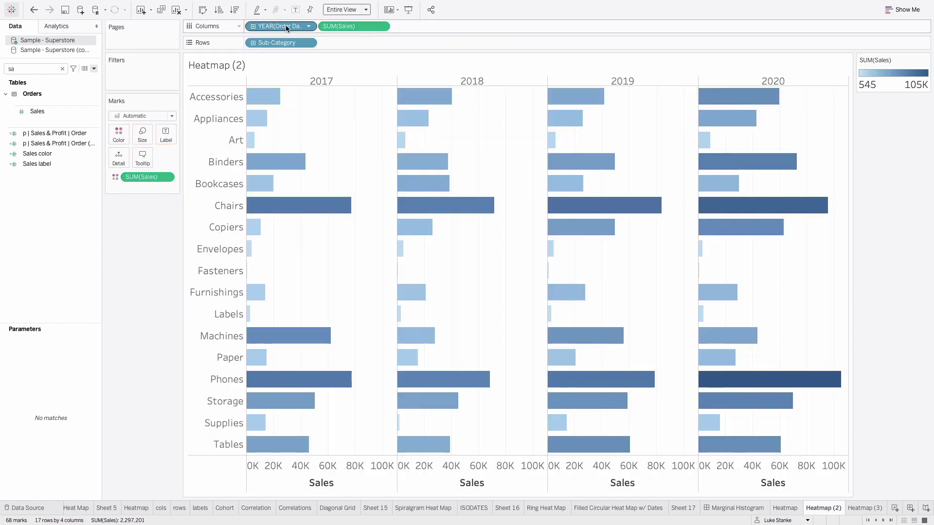
left_click_drag(287, 26, 121, 306)
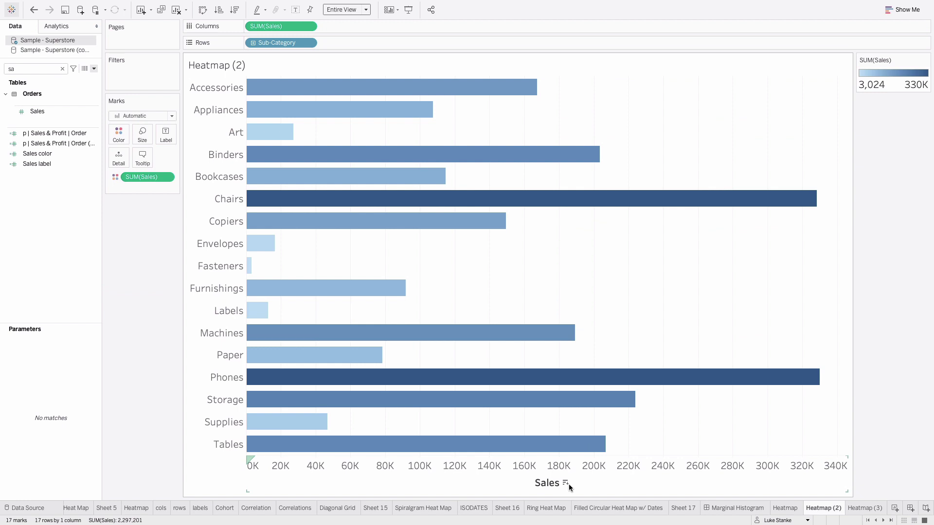
Rename Heatmap (2) to 'bar chart - subcat'.
left_click(725, 508)
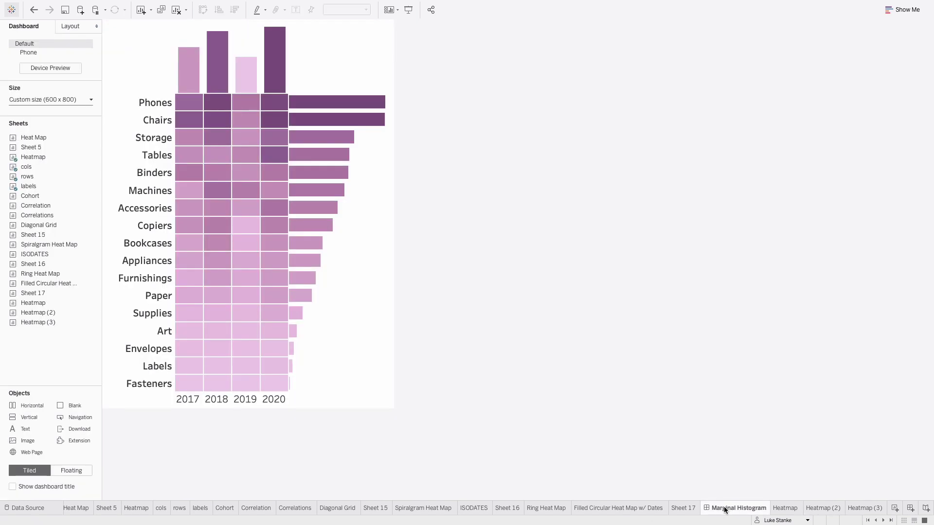
left_click(820, 508)
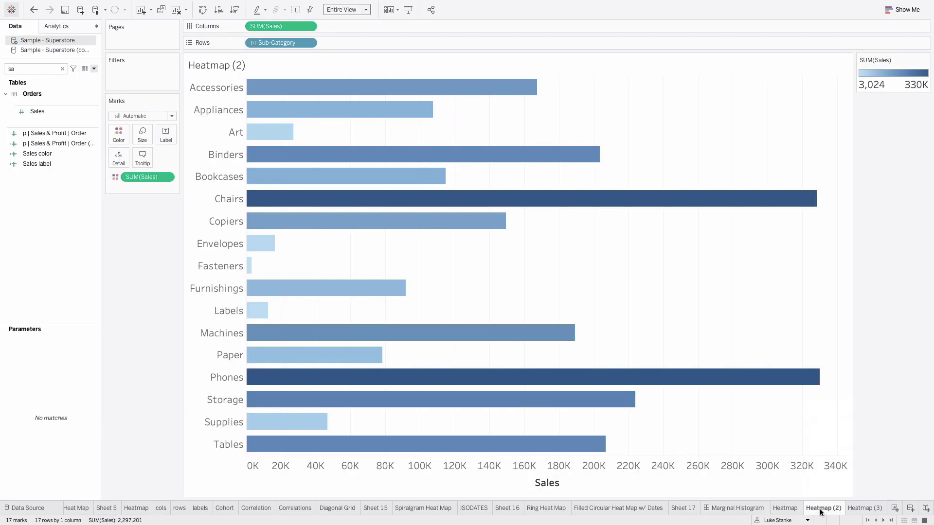
double_click(821, 510)
type("bar c")
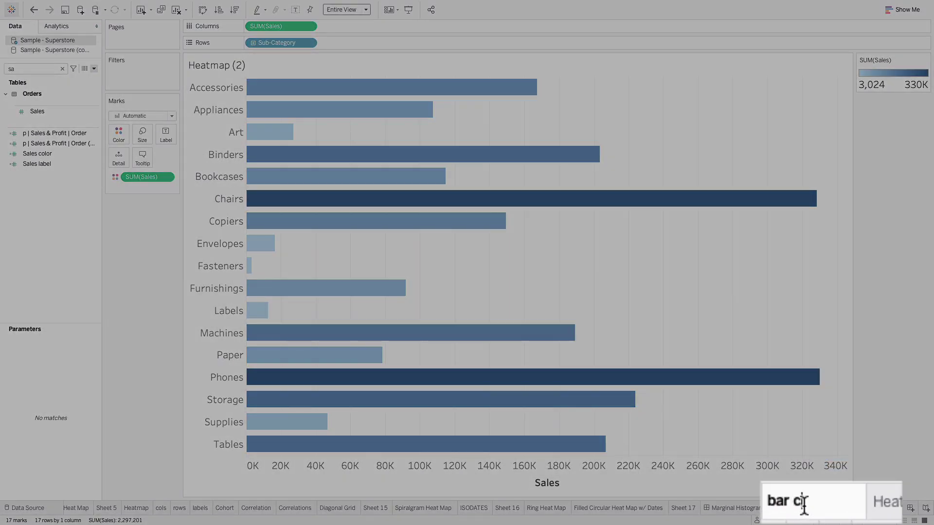
type("hart - subcat")
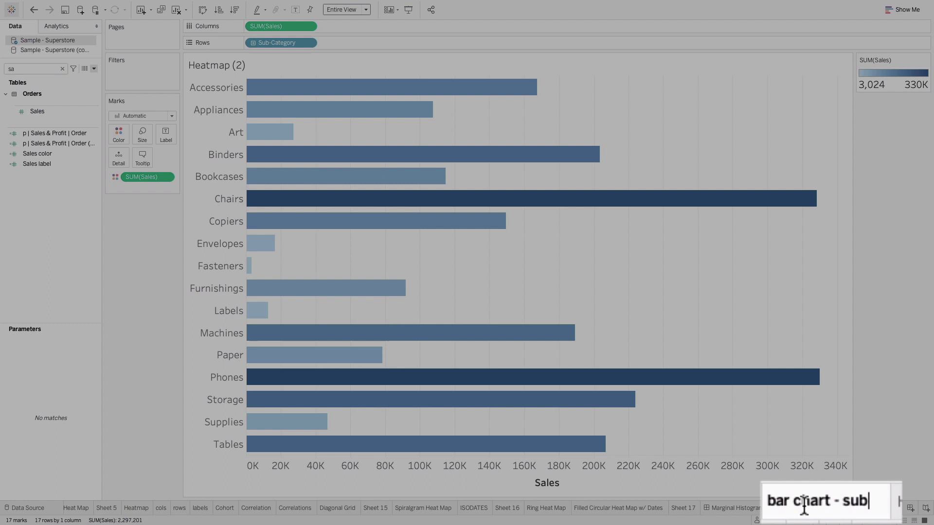
key("Return")
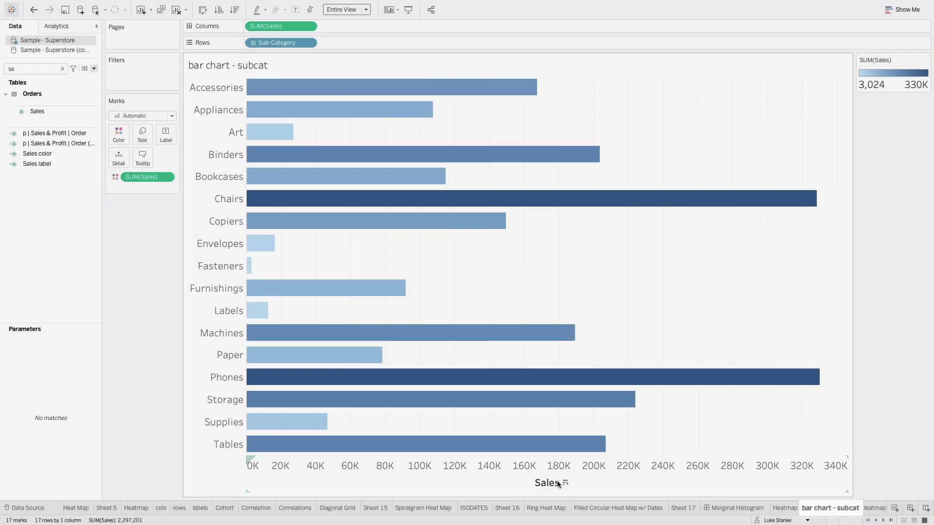
Sort the bars descending by sales, hide the Sales axis, and show the Marginal Histogram dashboard.
left_click(566, 483)
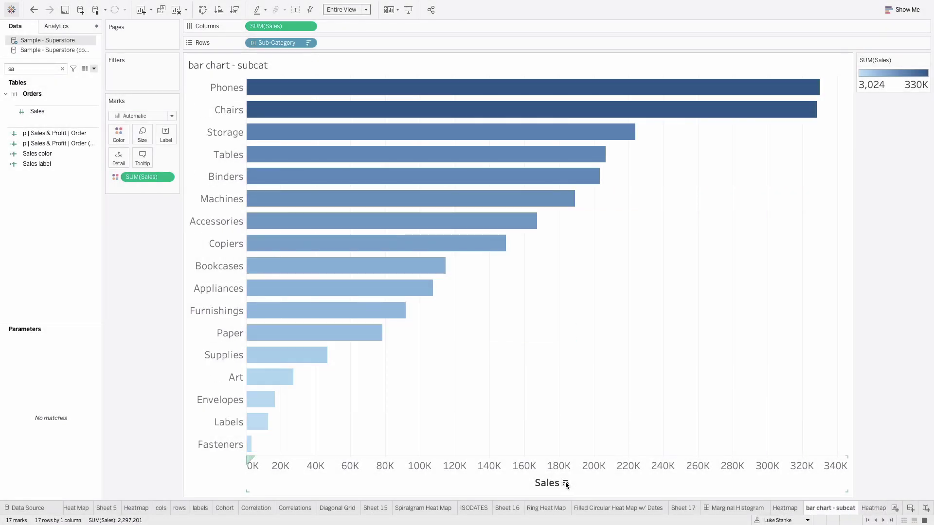
right_click(627, 478)
left_click(632, 456)
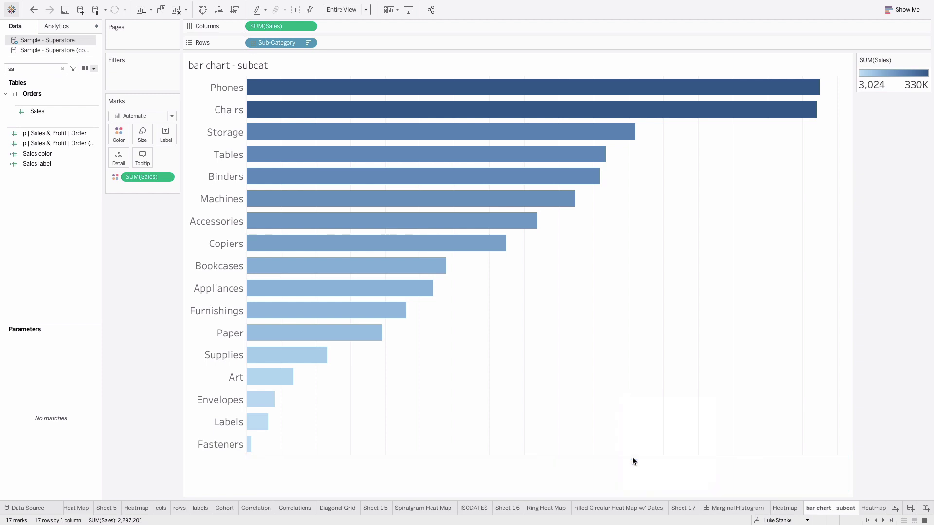
right_click(749, 512)
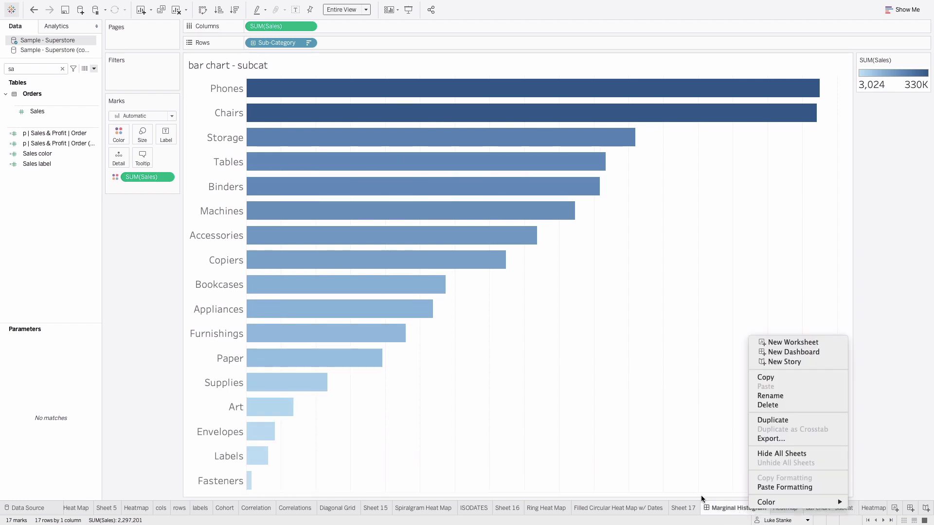
left_click(721, 506)
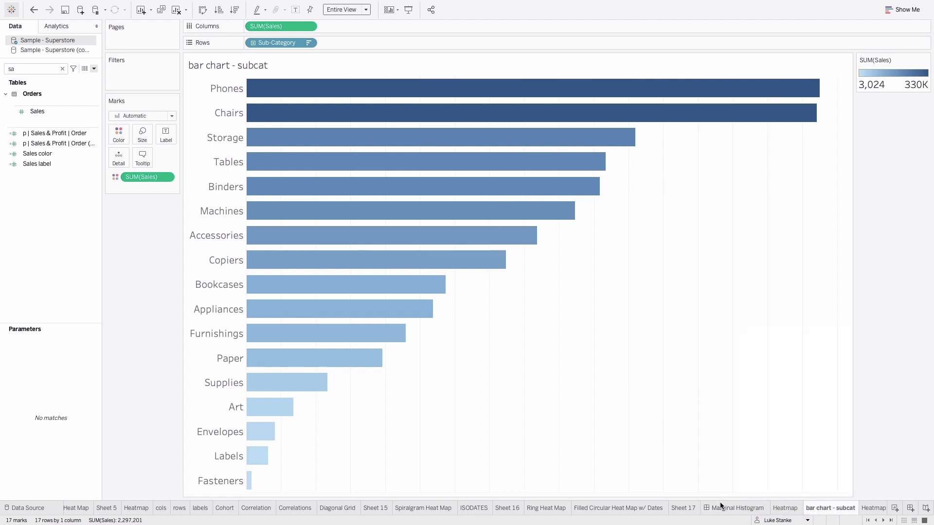
left_click(721, 506)
Sort the Heatmap's Sub-Category rows by Sales sum, descending, putting Phones first.
right_click(795, 512)
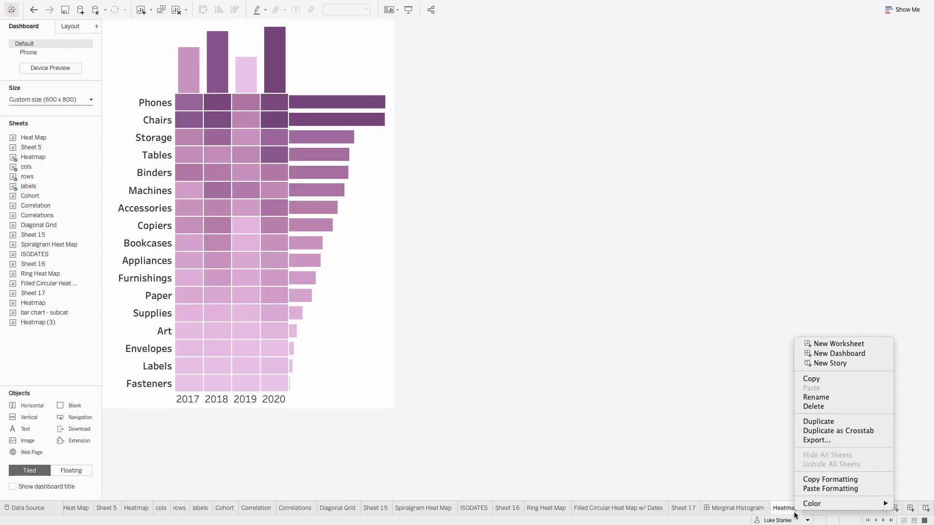
left_click(795, 512)
left_click(795, 511)
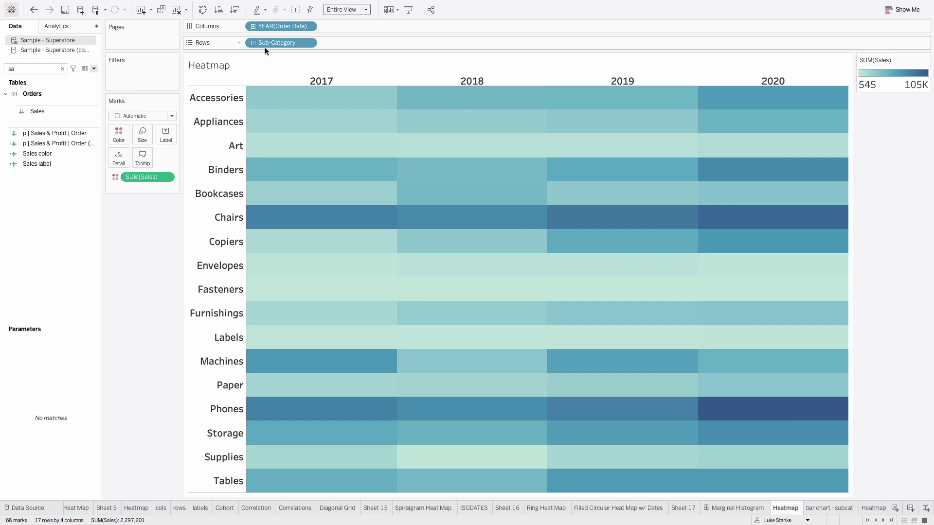
right_click(276, 43)
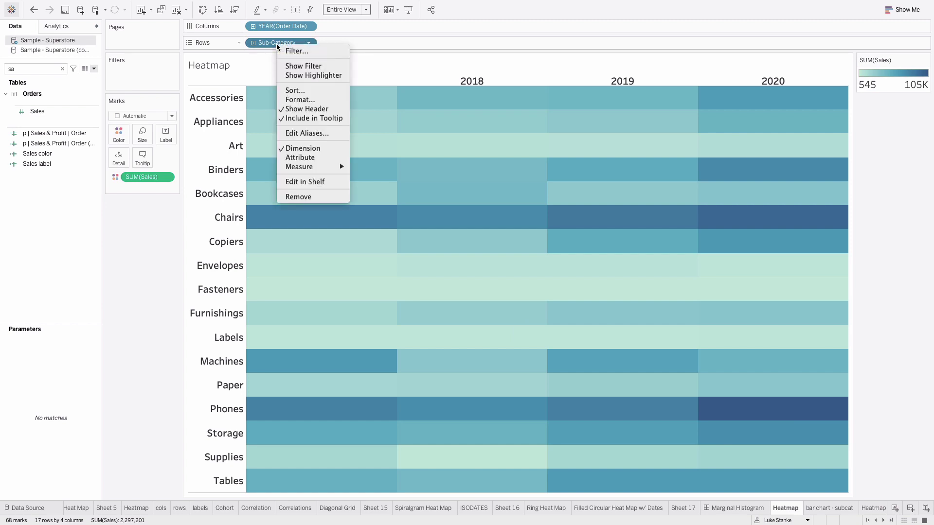
left_click(297, 90)
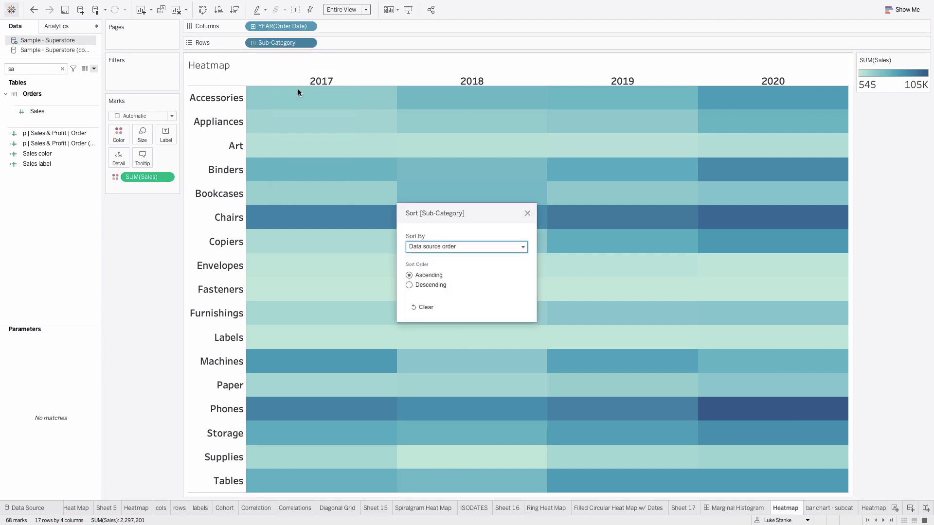
left_click(423, 246)
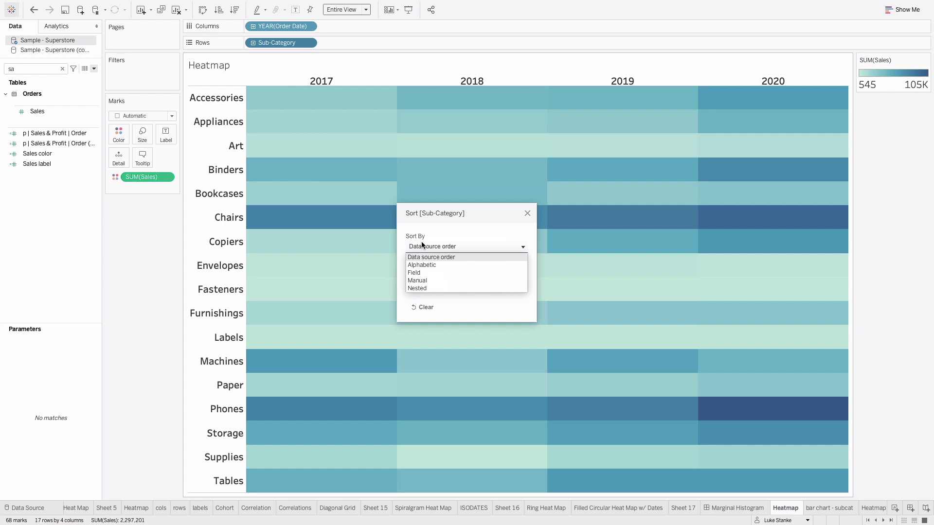
left_click(429, 273)
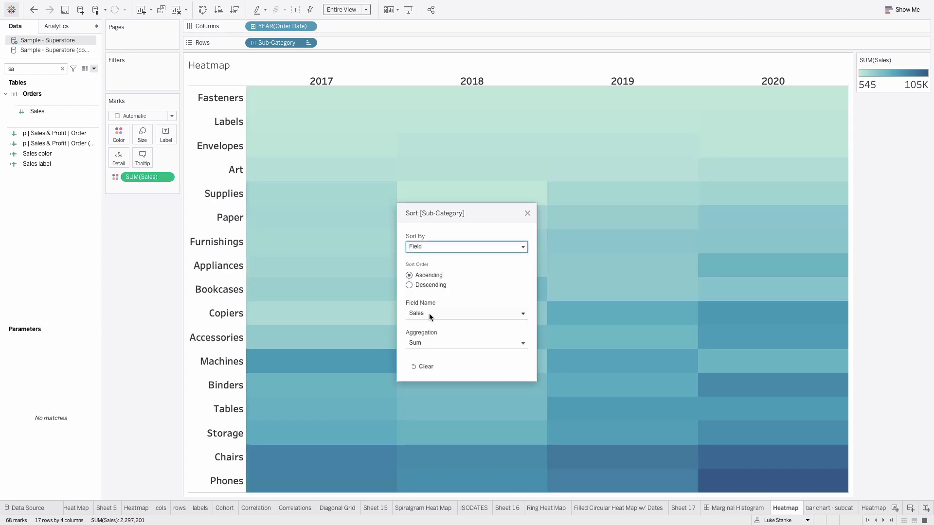
left_click(423, 286)
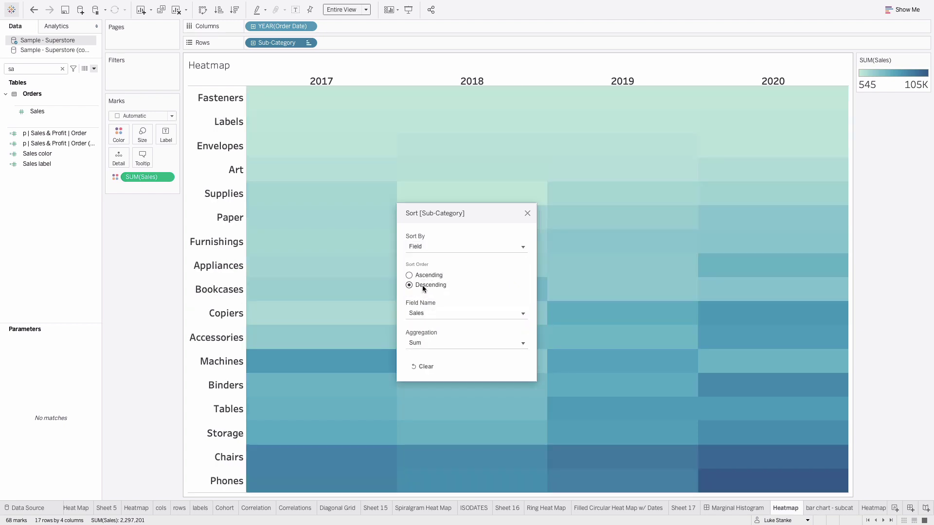
left_click(527, 214)
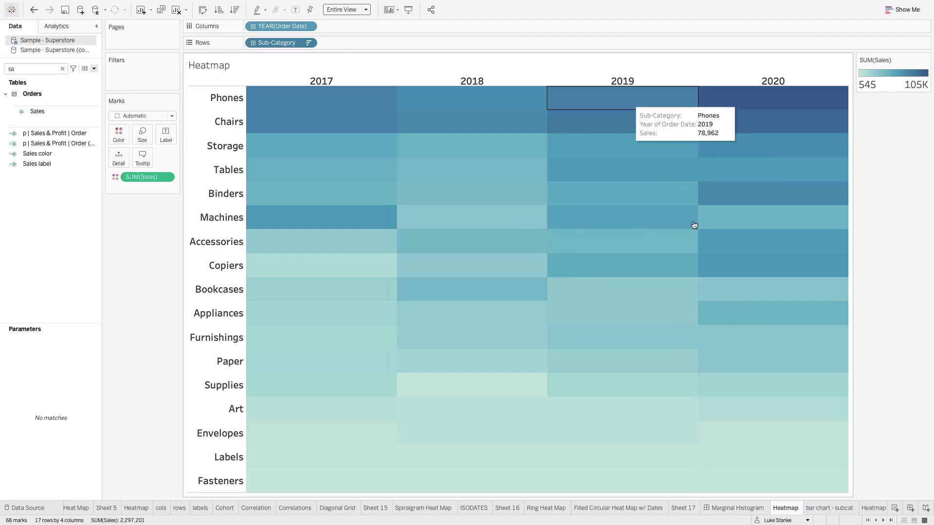
Rename the Heatmap (3) sheet to 'bar chart - year'.
right_click(834, 508)
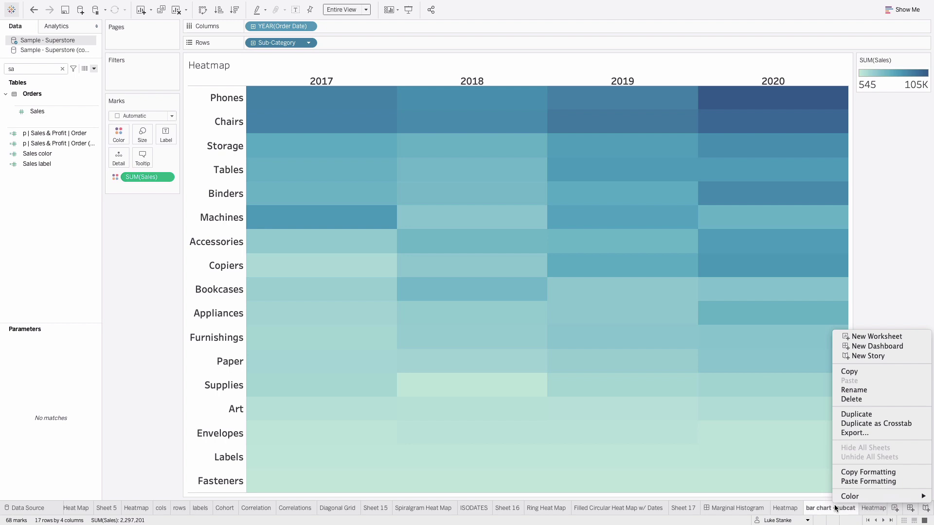
key("Escape")
left_click(835, 509)
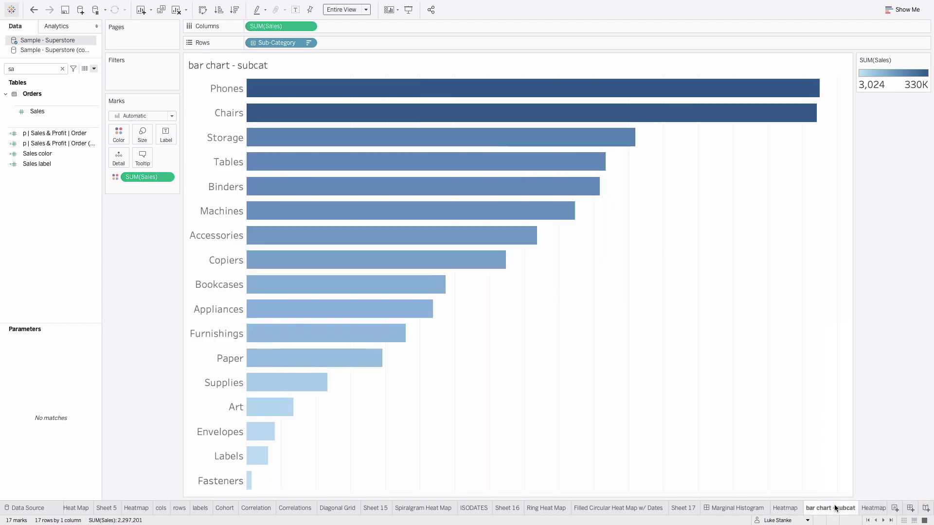
left_click(883, 521)
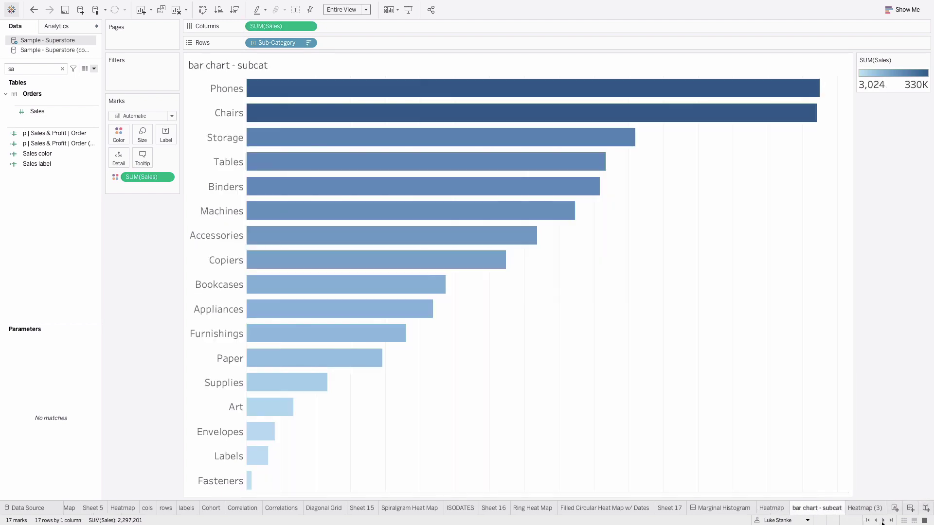
left_click(870, 509)
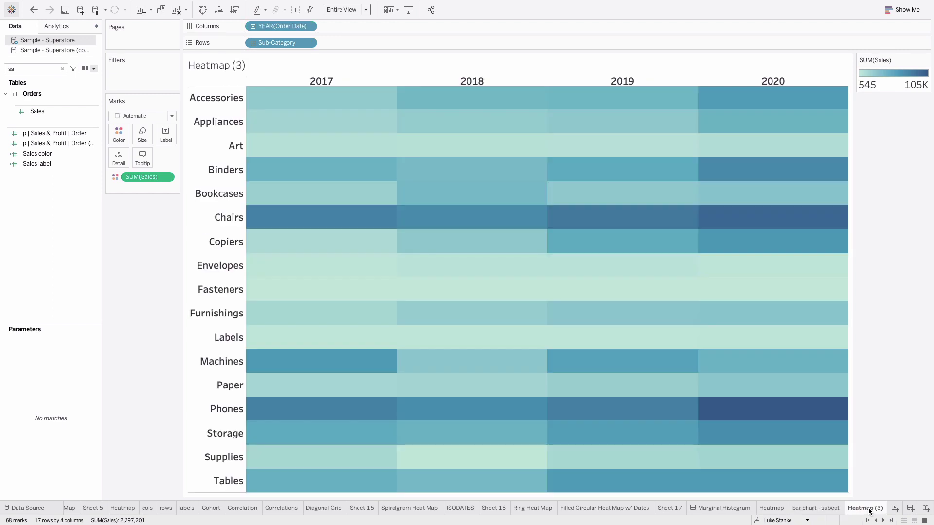
double_click(869, 510)
type("bar chart - year")
key("Return")
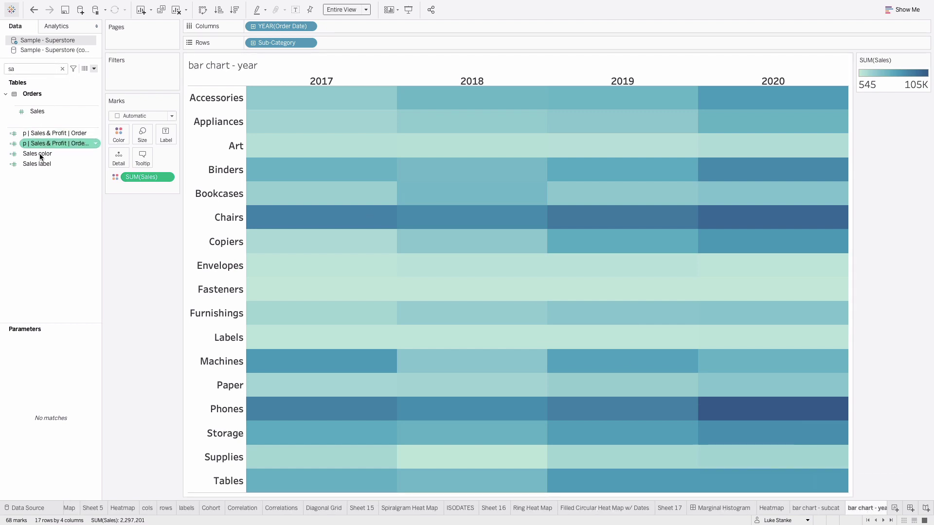
Show SUM(Sales) per year as bars, with Sub-Category removed from Rows.
left_click_drag(34, 112, 332, 45)
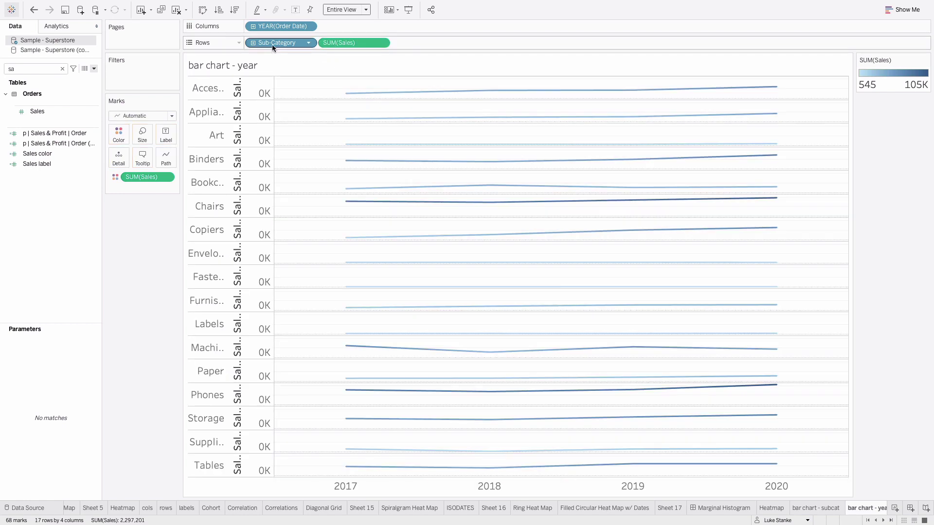
left_click_drag(273, 45, 142, 235)
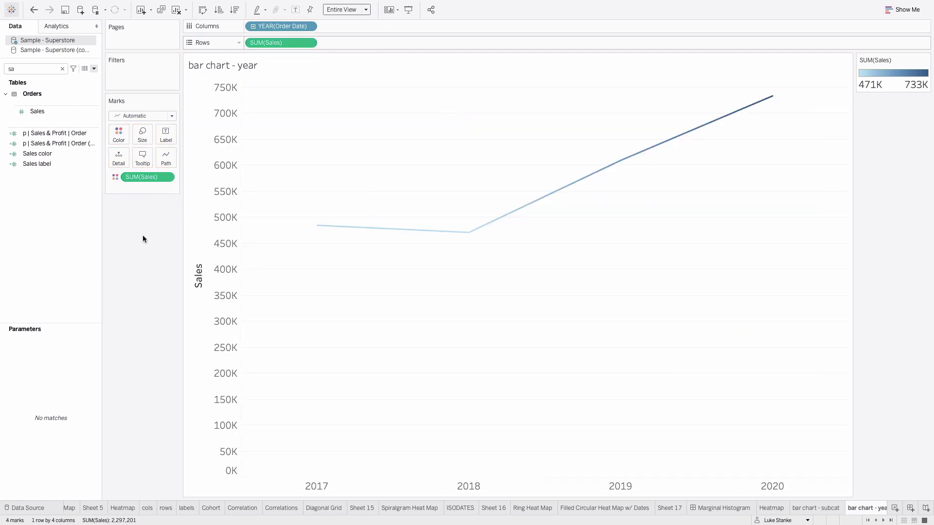
left_click(137, 118)
left_click(134, 137)
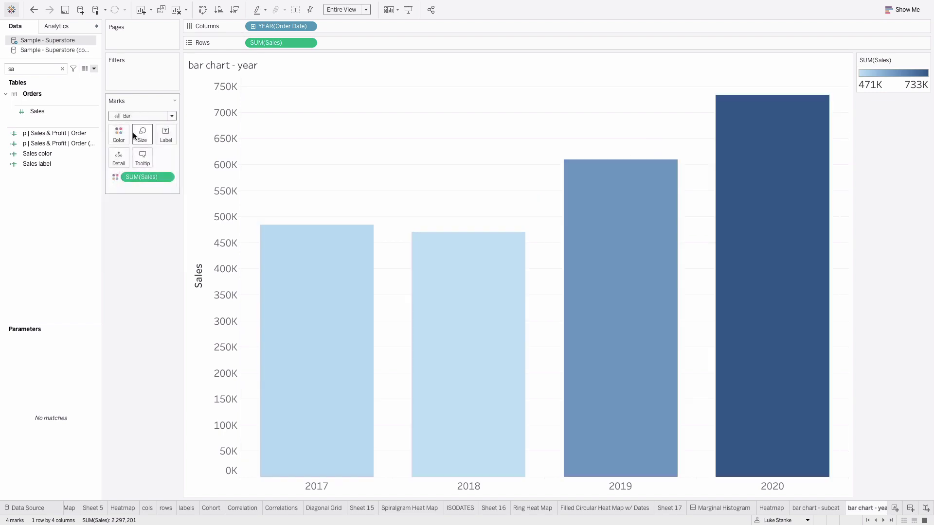
Hide the Sales axis header and the year headers under the bars.
right_click(232, 172)
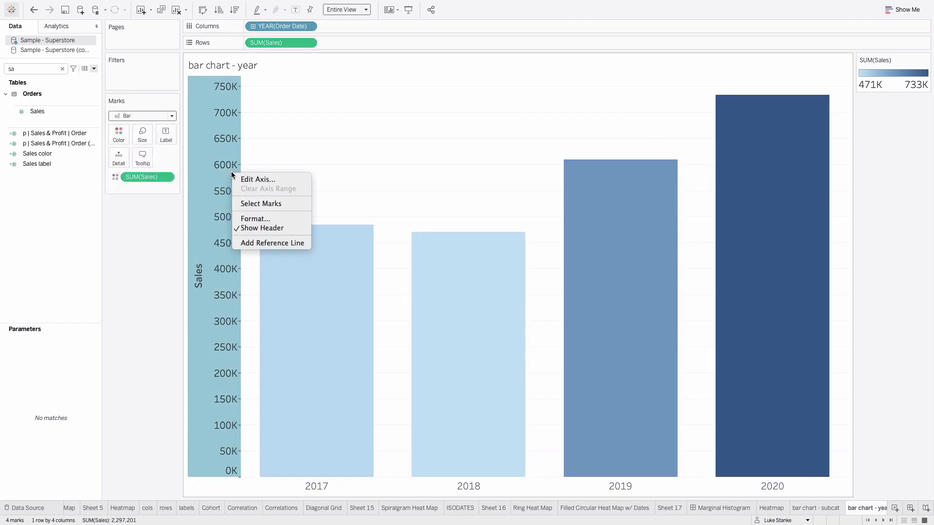
left_click(246, 230)
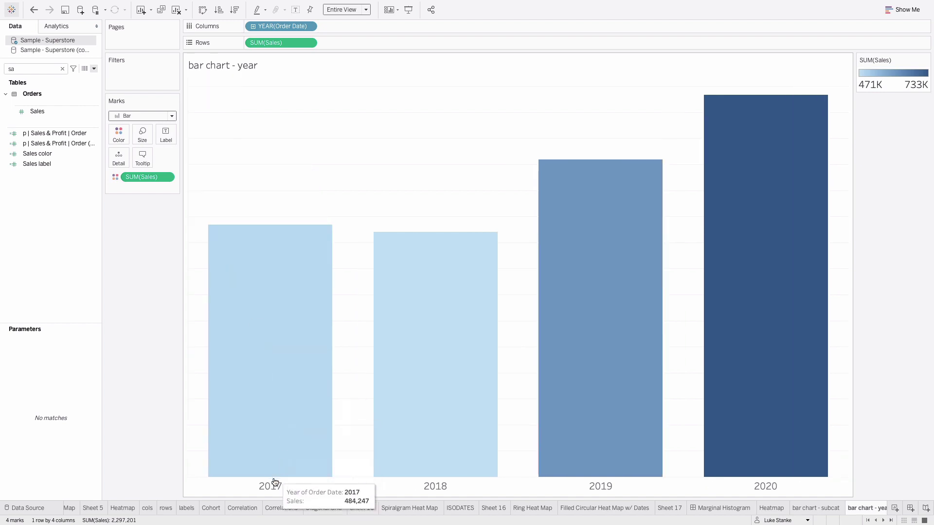
right_click(272, 482)
left_click(288, 464)
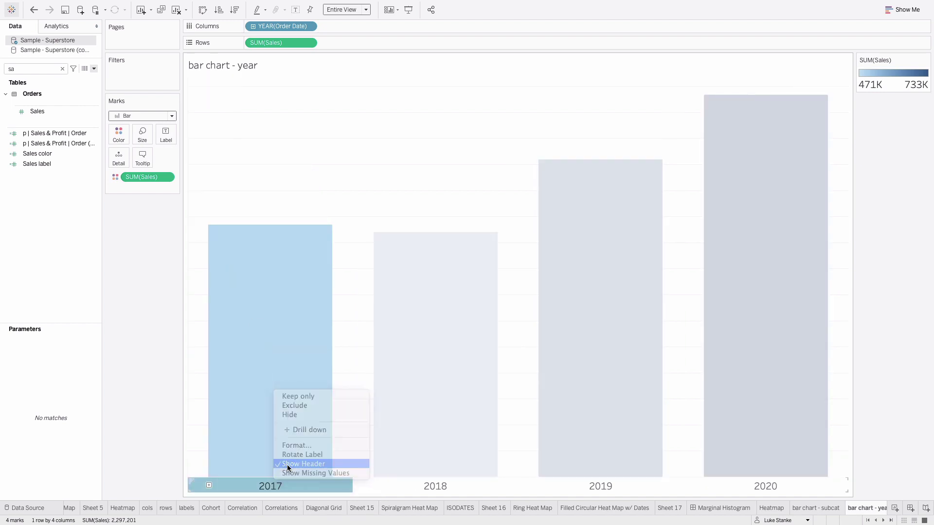
left_click(408, 277)
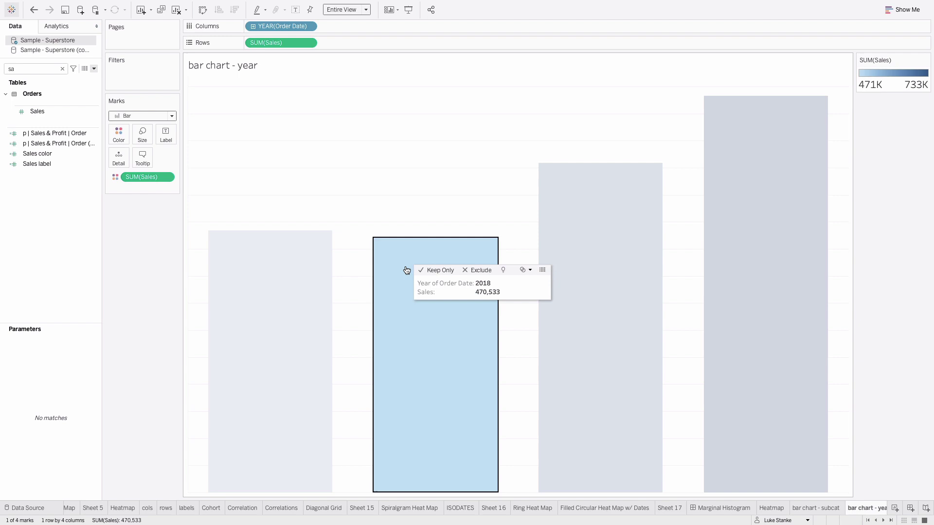
left_click(403, 147)
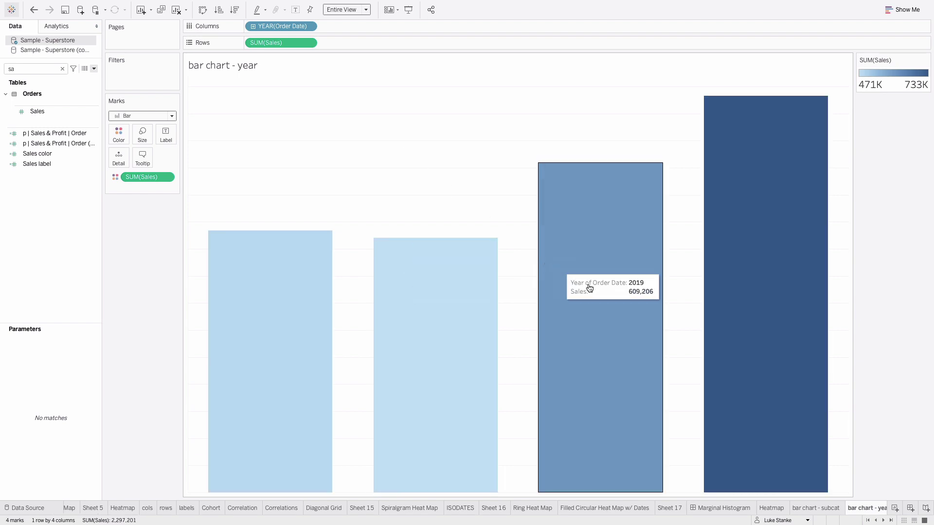
Inspect the 2017 column on the Marginal Histogram dashboard.
left_click(737, 509)
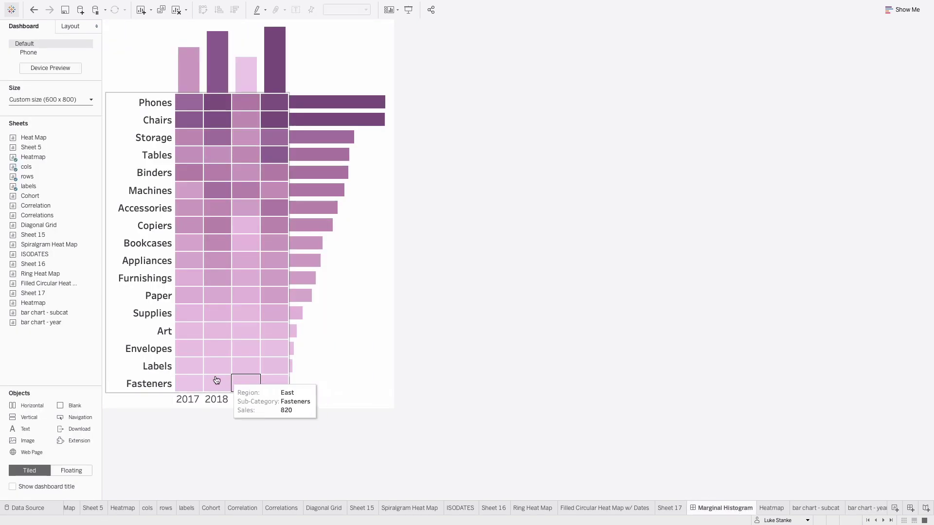
left_click(186, 398)
left_click(186, 398)
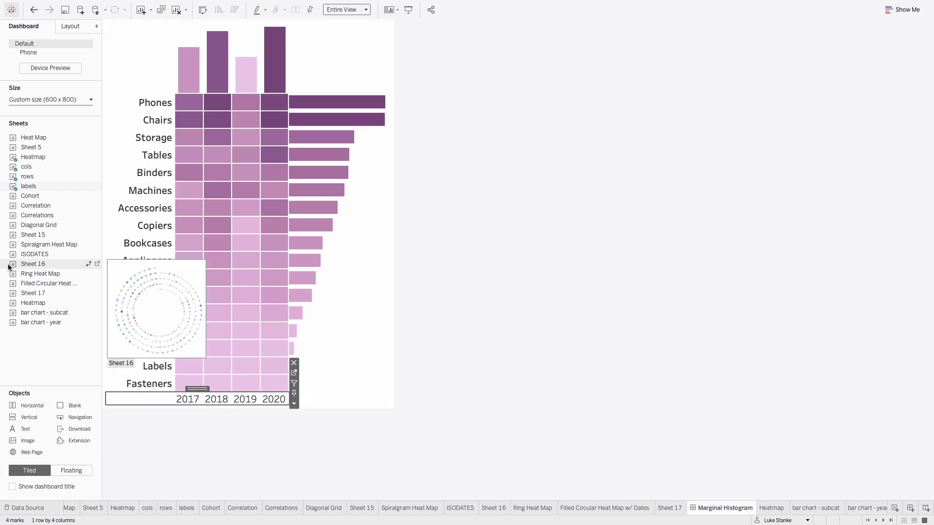
mouse_move(271, 390)
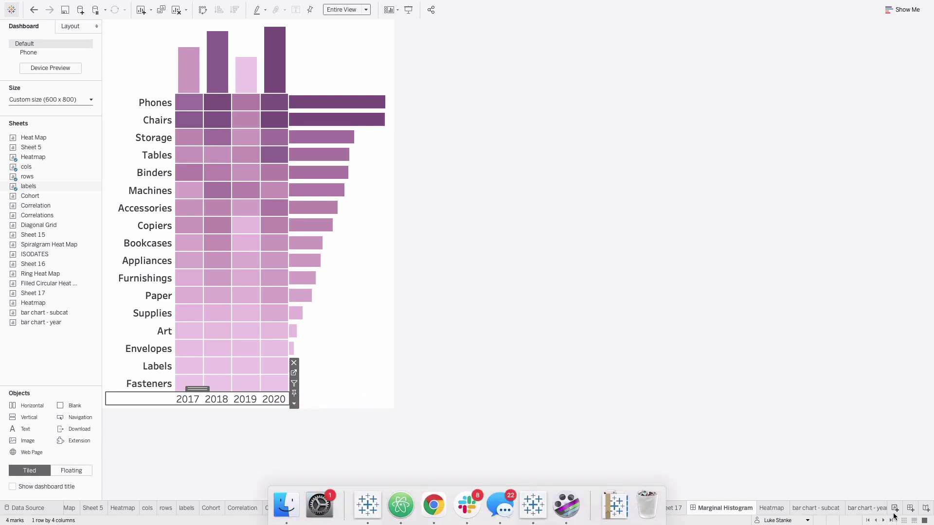
Create a new worksheet with Order Date on Columns and on Text, showing the years.
left_click(895, 511)
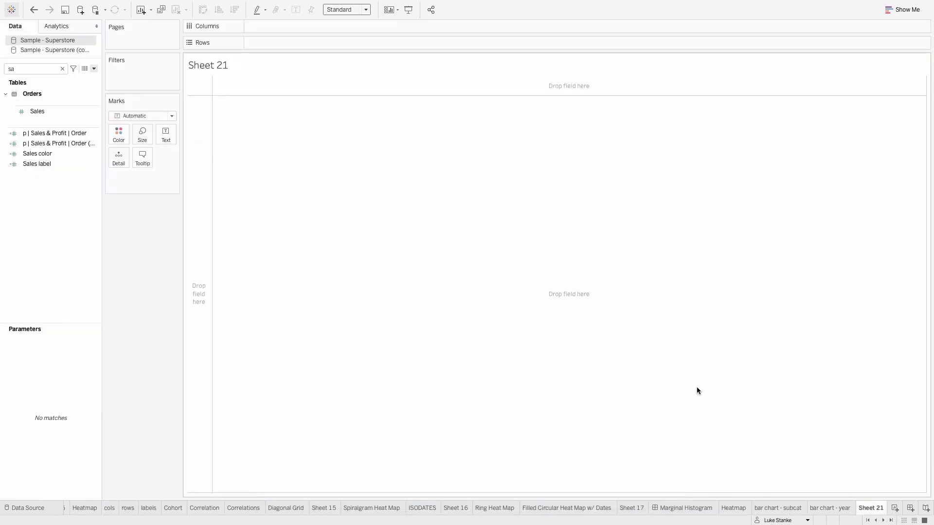
left_click(45, 70)
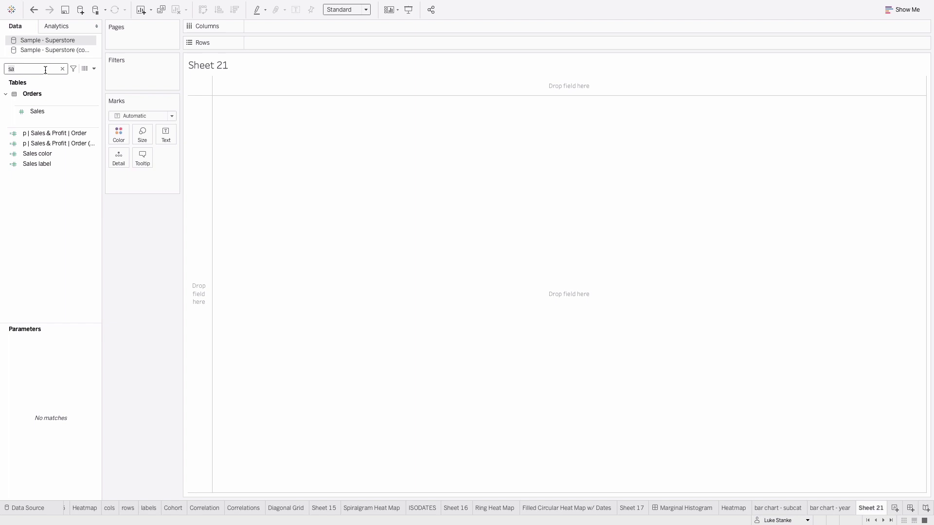
type("or")
left_click(46, 106)
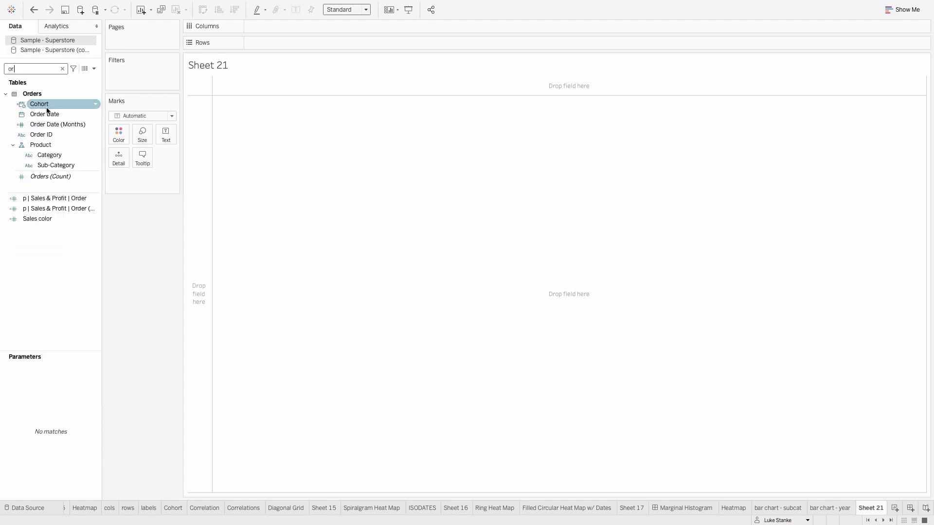
left_click_drag(45, 113, 313, 25)
left_click(42, 114)
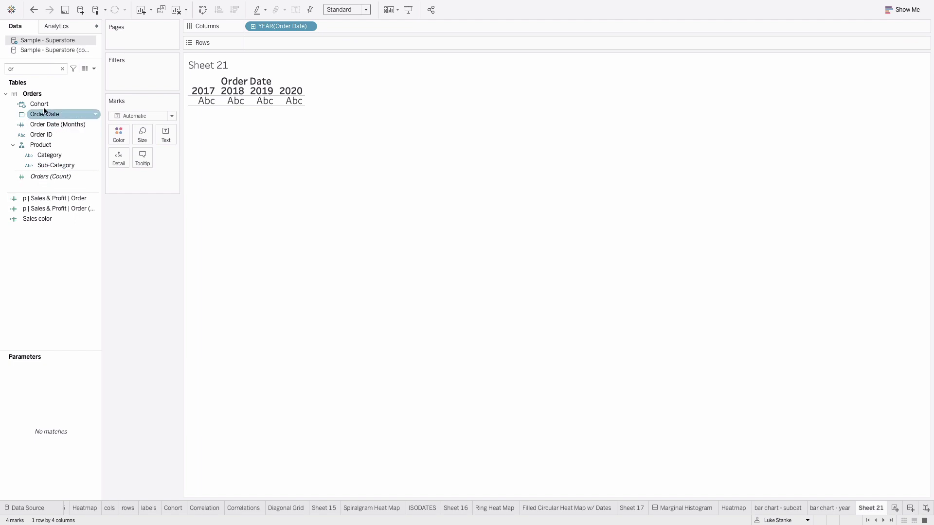
left_click_drag(42, 115, 166, 139)
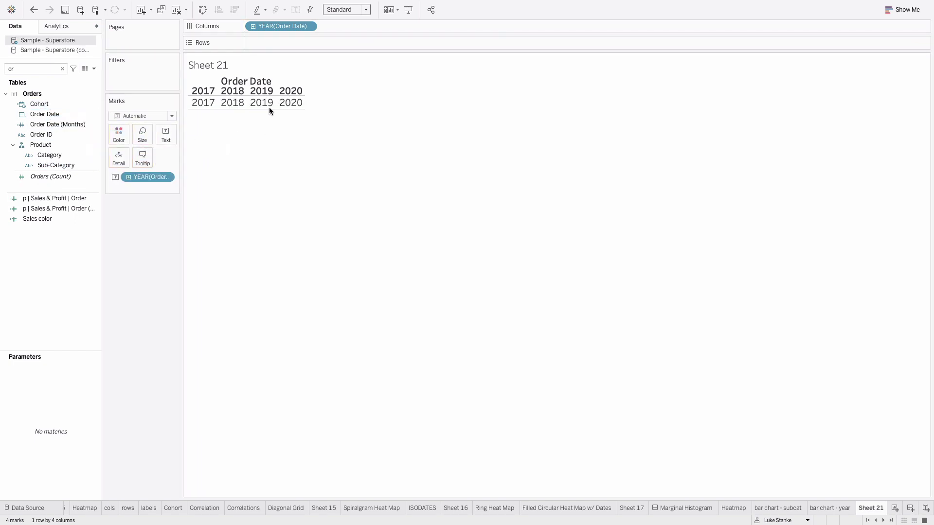
Hide the Order Date header and name the sheet 'labels'.
right_click(261, 91)
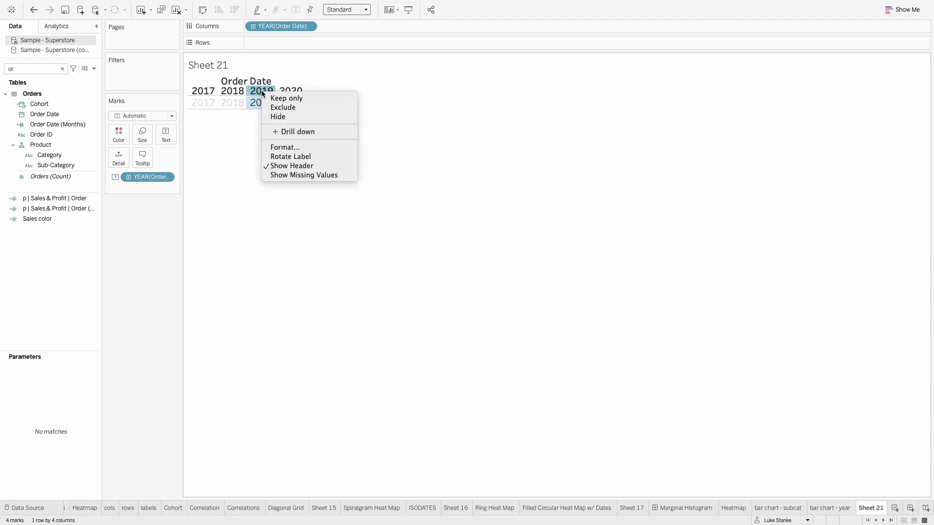
left_click(292, 166)
left_click(261, 118)
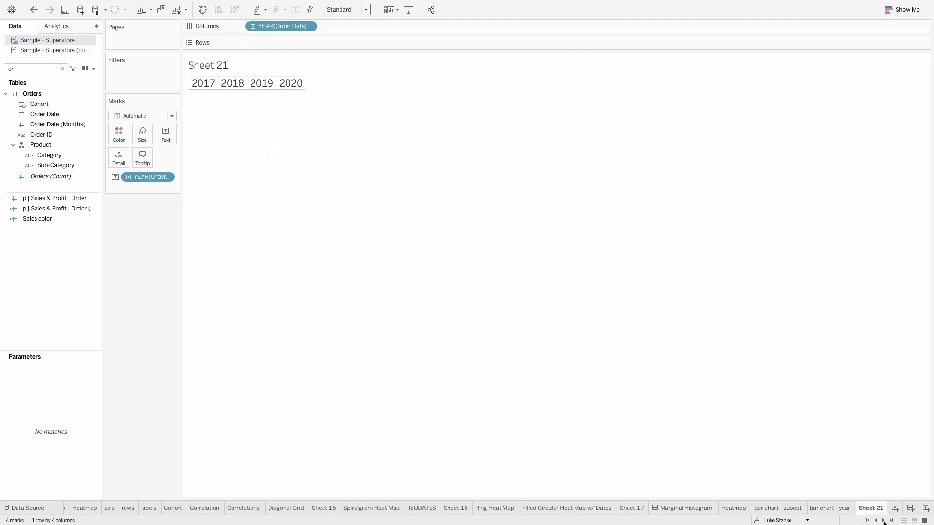
double_click(874, 508)
type("labels")
key("Return")
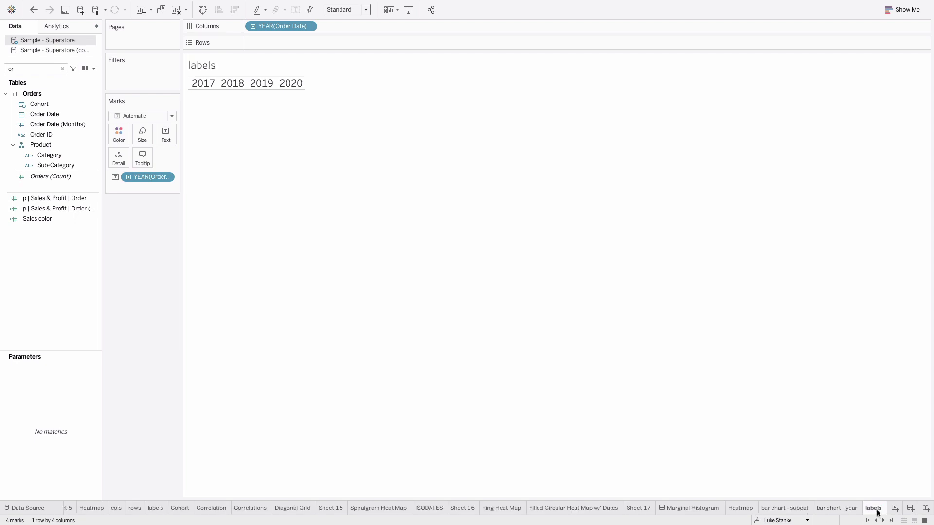
Create Dashboard 2 and drop a Blank object onto its canvas.
left_click(910, 508)
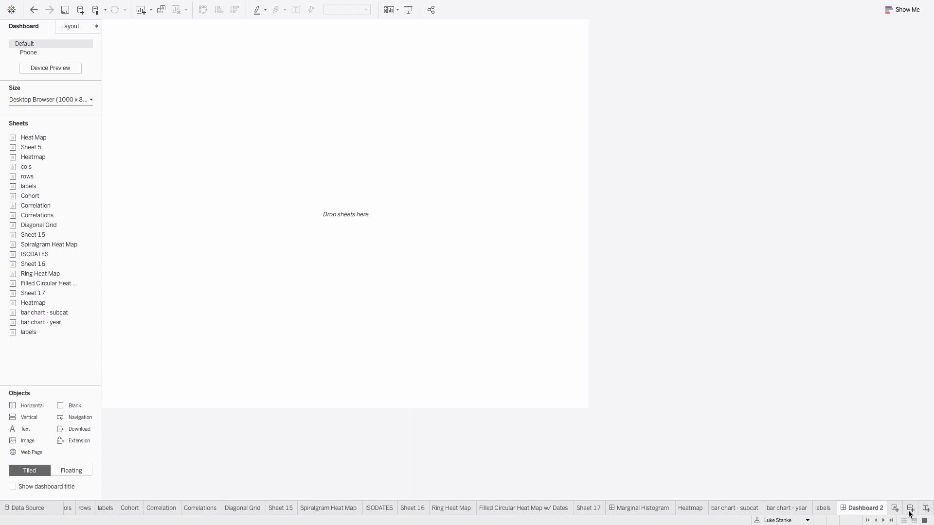
left_click(71, 30)
left_click(17, 30)
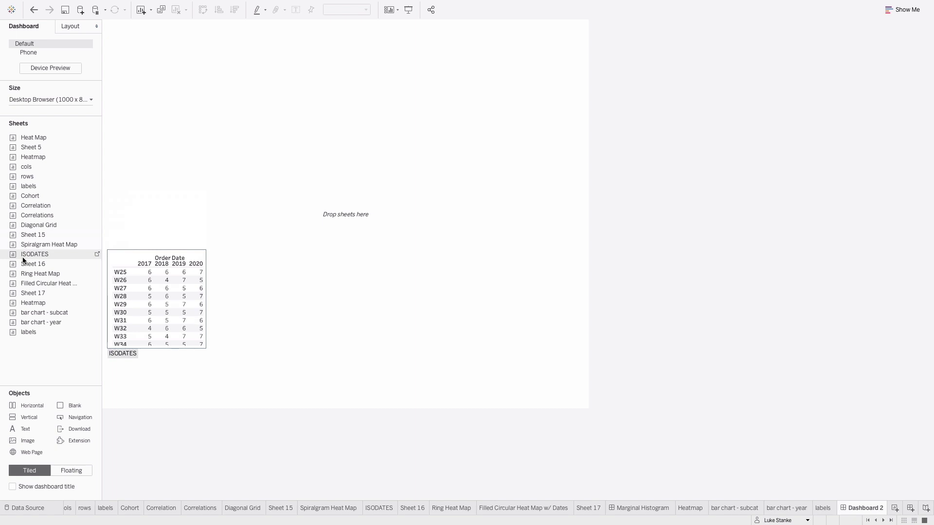
left_click_drag(25, 421, 245, 336)
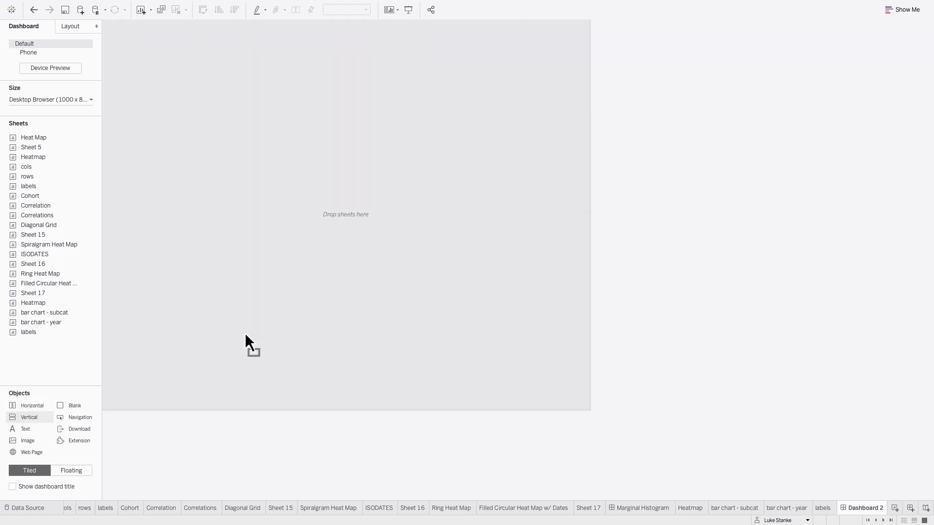
left_click_drag(303, 298, 218, 319)
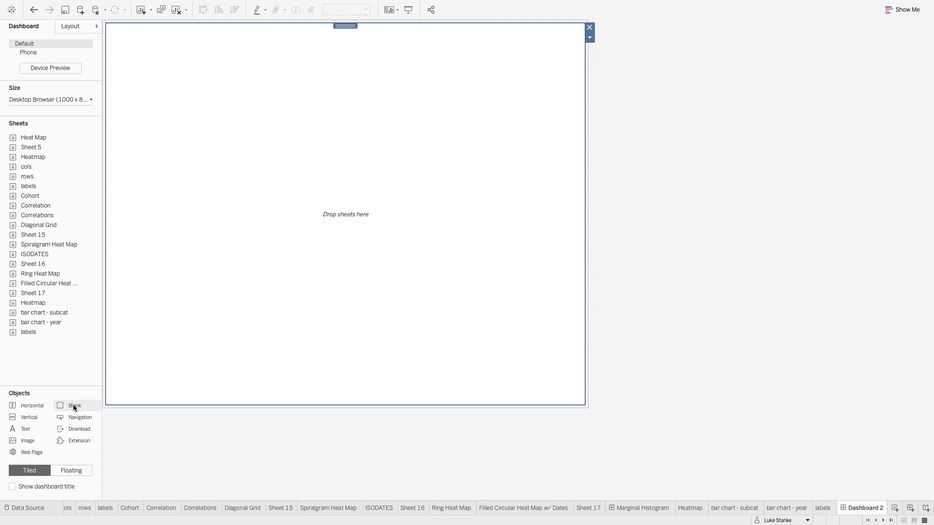
left_click_drag(74, 405, 302, 266)
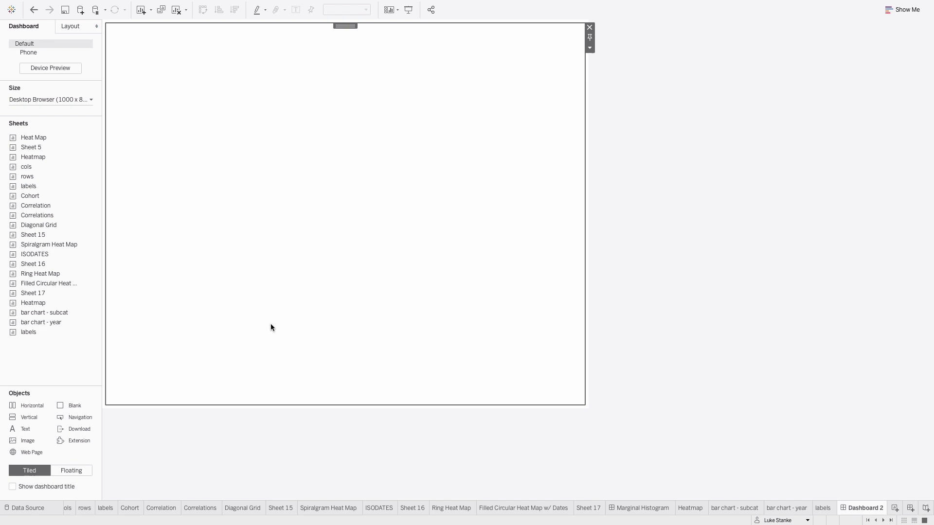
Add a Horizontal container holding the 'bar chart - year' sheet below the blank area.
left_click_drag(29, 411, 250, 310)
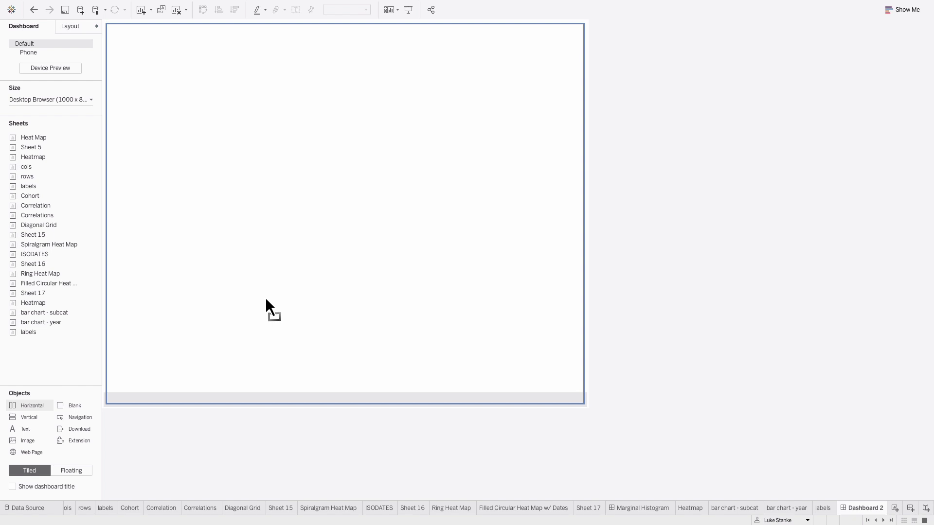
left_click_drag(265, 297, 264, 295)
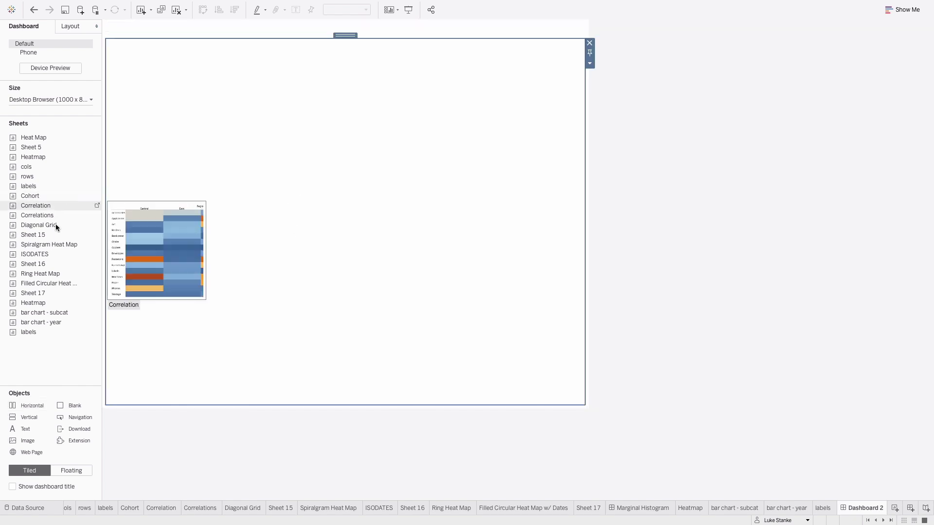
mouse_move(25, 311)
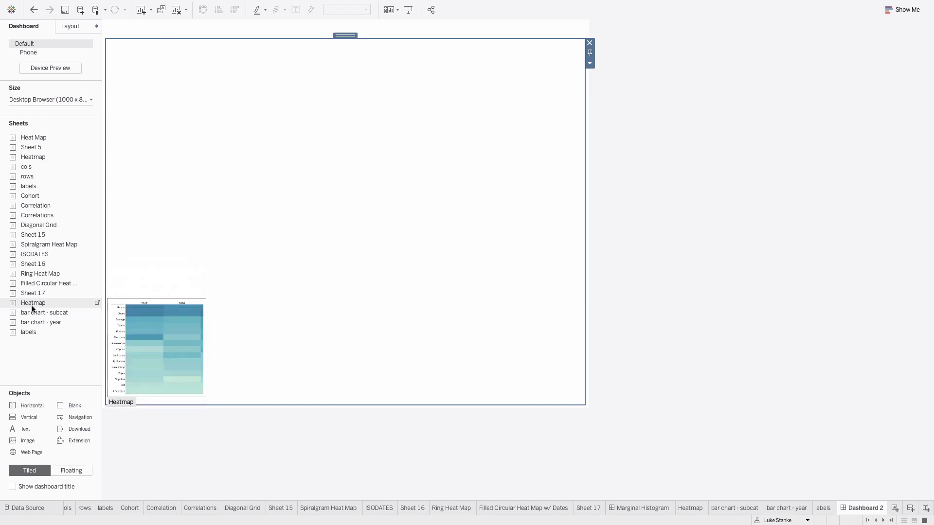
left_click_drag(33, 323, 253, 278)
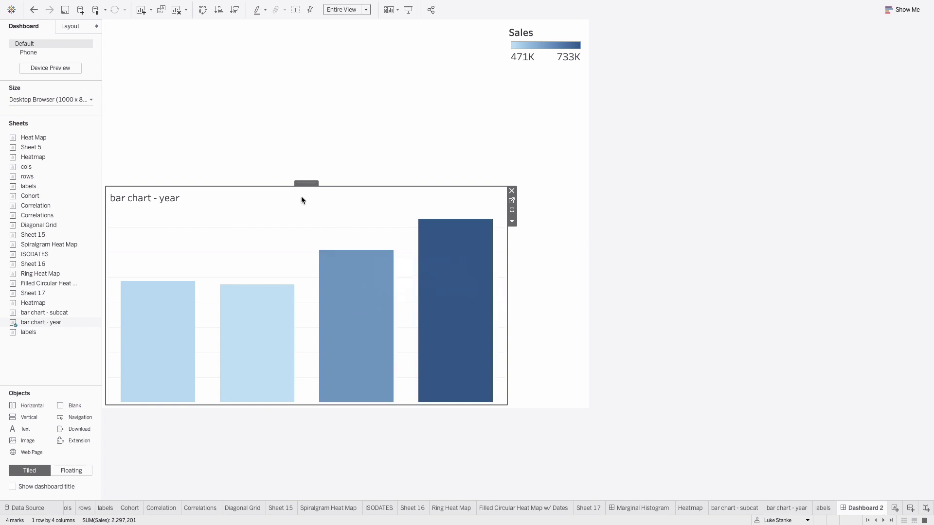
left_click(308, 79)
mouse_move(453, 387)
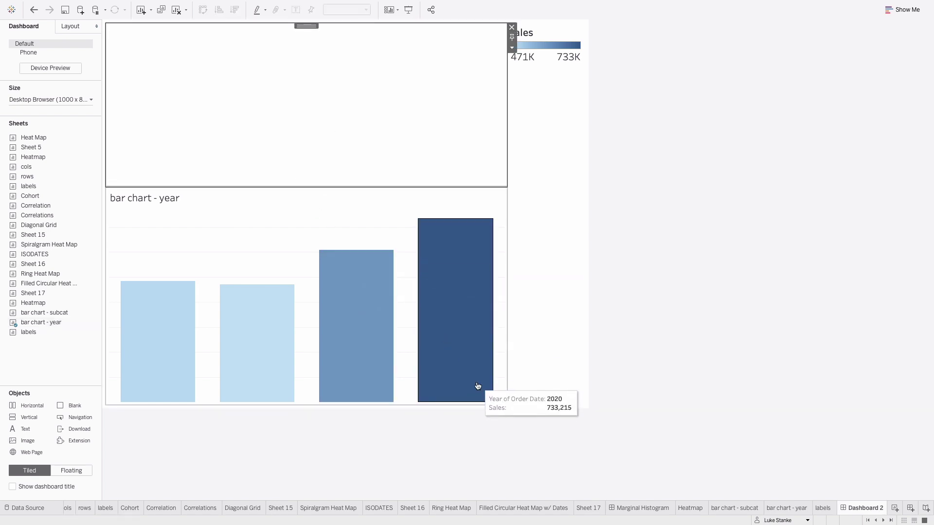
left_click(144, 438)
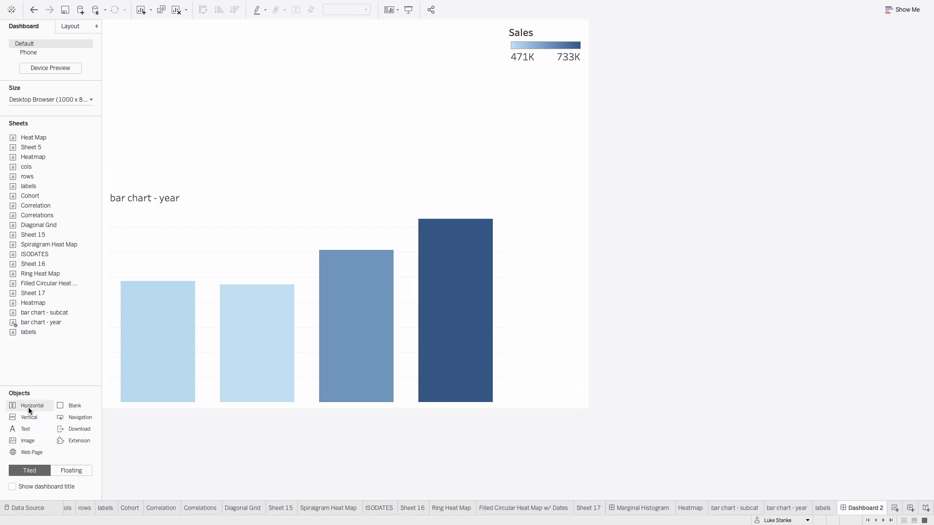
Add a Horizontal container below the year chart with Heatmap and 'bar chart - subcat' side by side.
left_click_drag(29, 407, 306, 340)
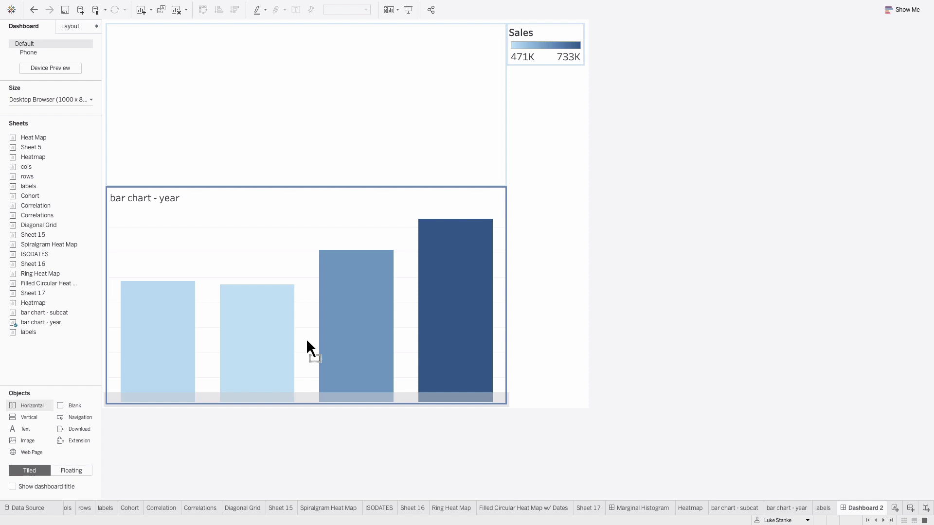
left_click_drag(306, 340, 304, 339)
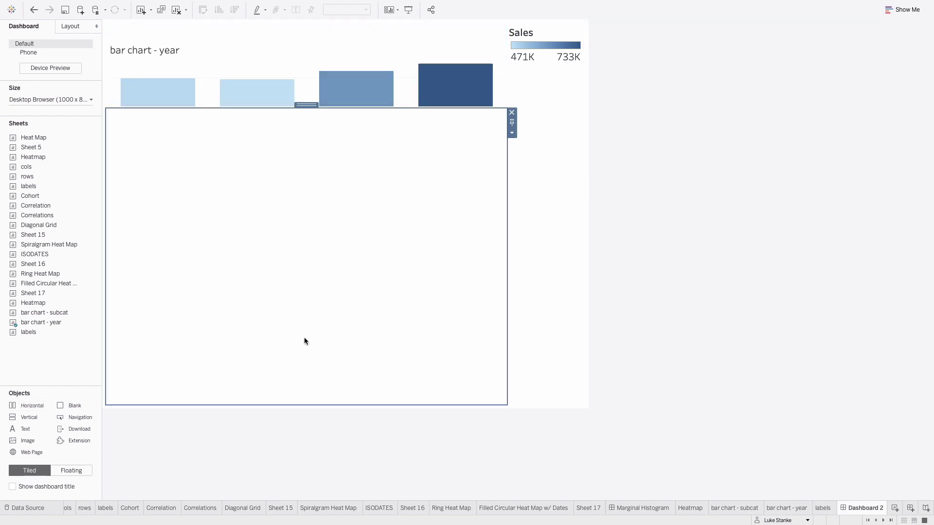
left_click_drag(31, 302, 153, 296)
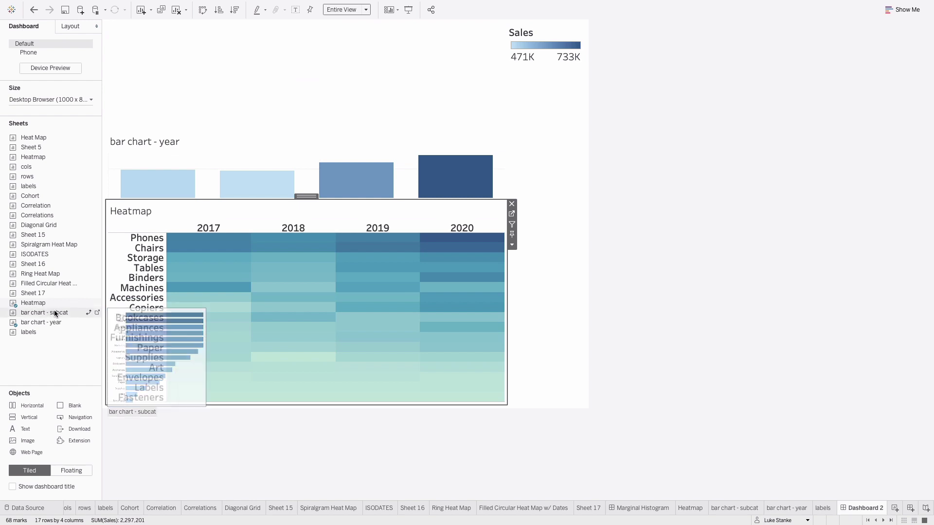
left_click_drag(55, 314, 392, 301)
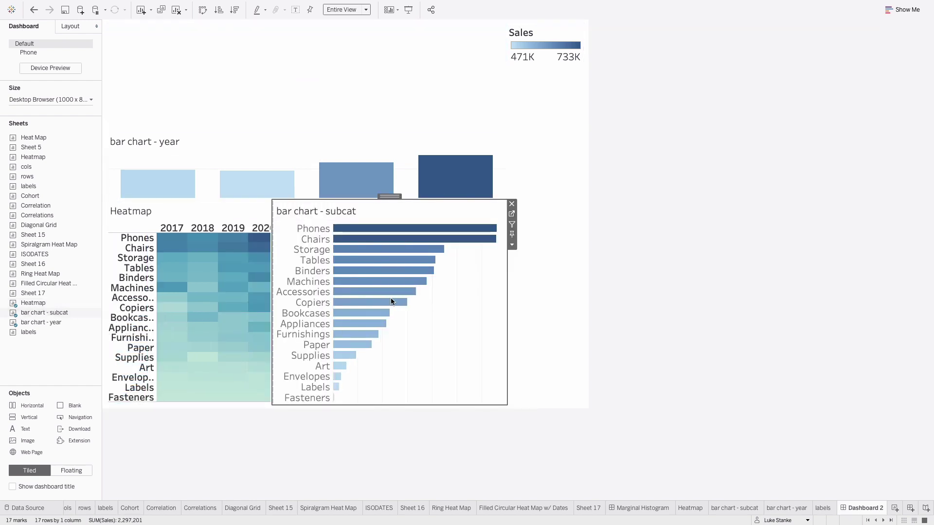
Hide the sheet titles on the year chart, Heatmap and bar chart - subcat.
right_click(147, 143)
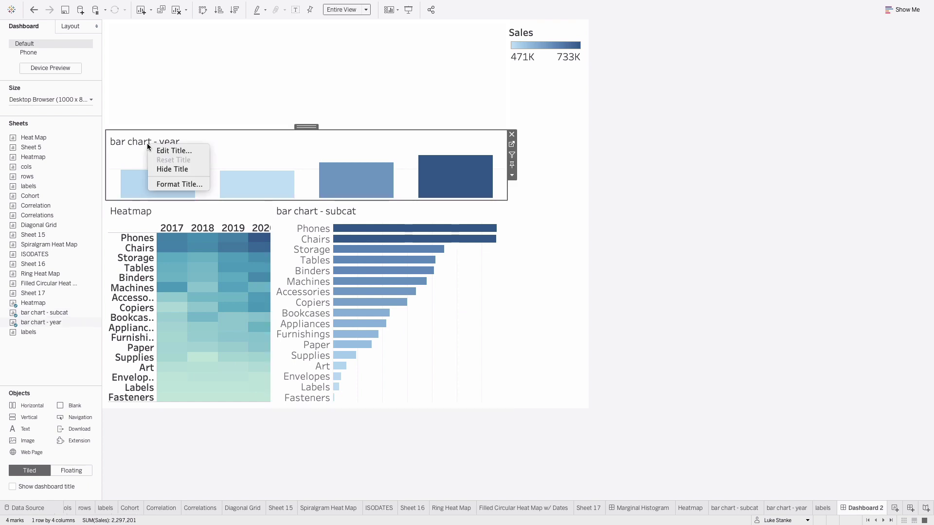
left_click(162, 170)
right_click(141, 200)
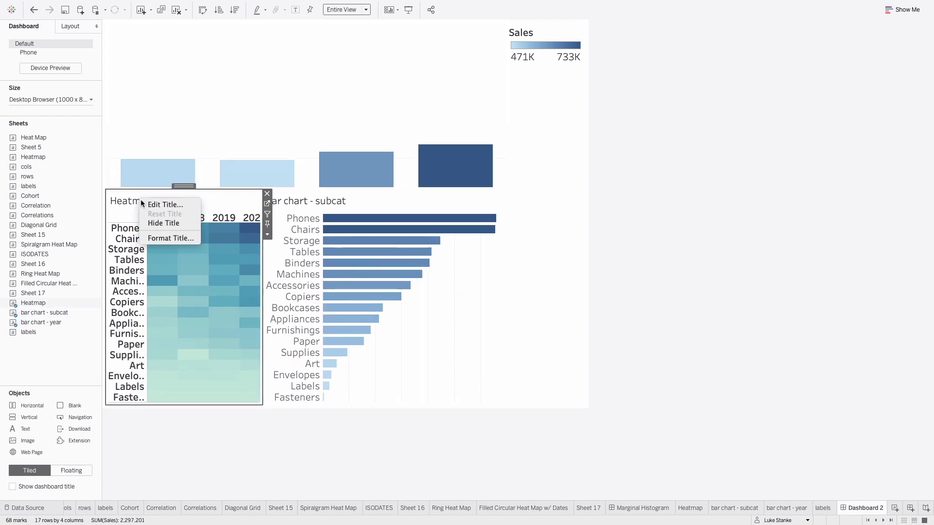
left_click(151, 223)
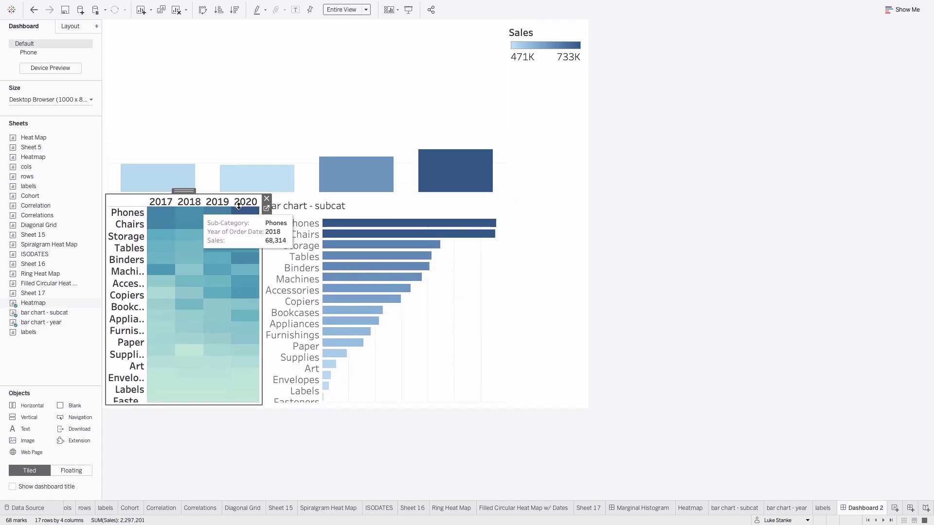
right_click(314, 200)
left_click(325, 227)
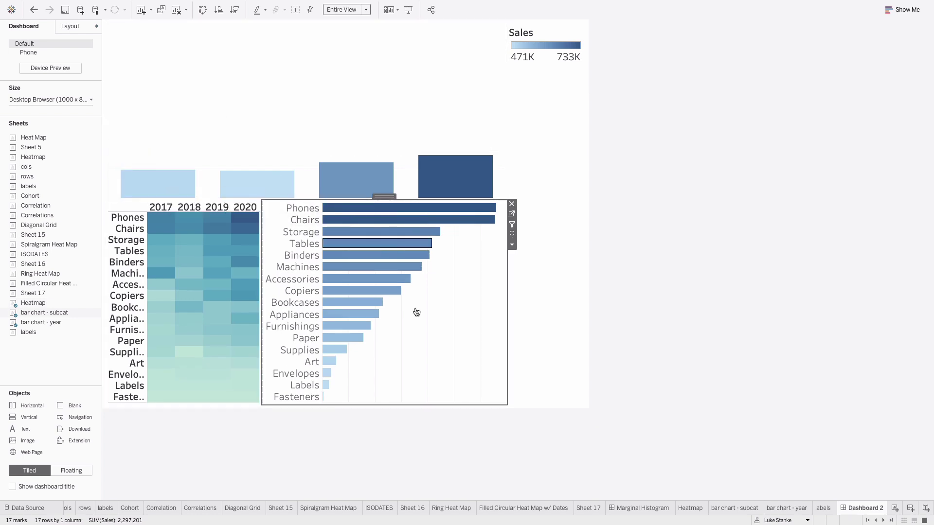
Try moving the empty top zone onto the year bar chart, then clear the dashboard selection.
left_click(307, 75)
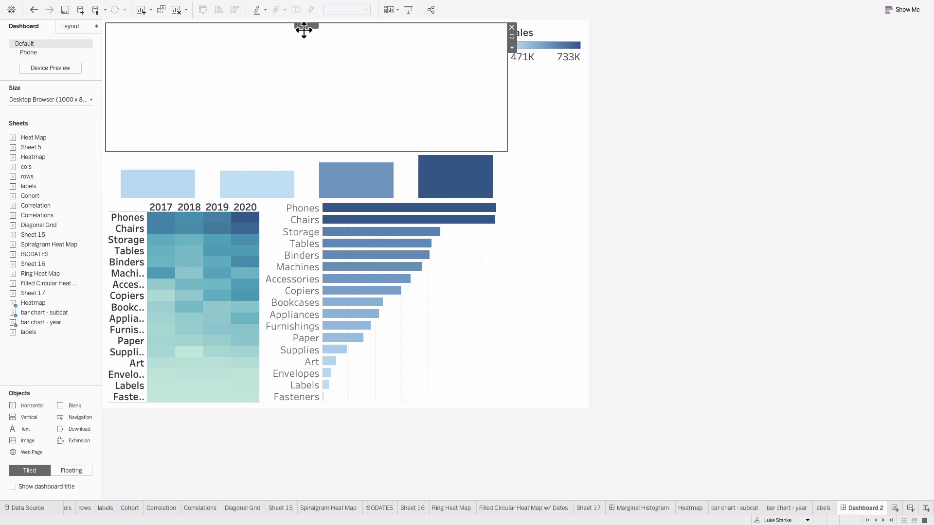
left_click_drag(304, 23, 285, 178)
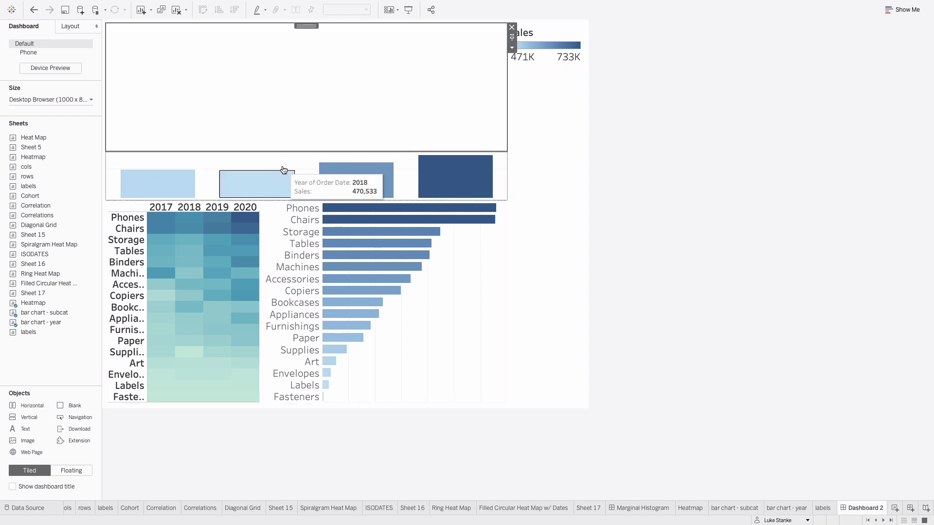
left_click(285, 177)
double_click(313, 152)
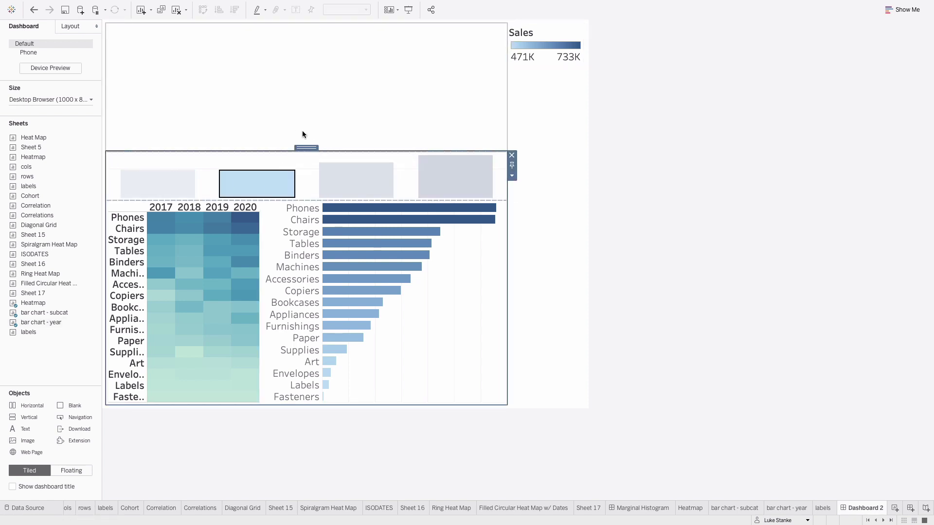
left_click(302, 134)
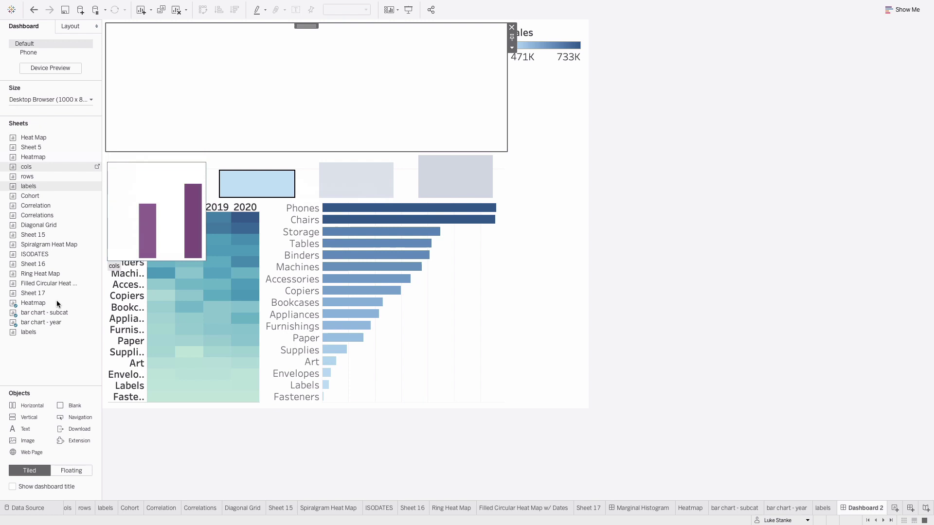
left_click(713, 428)
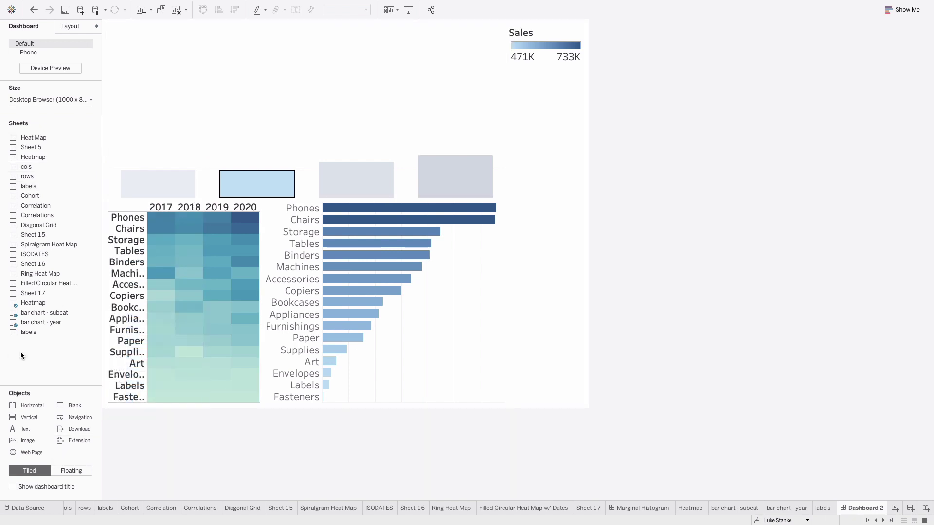
Add a top Vertical container holding the widened year bar chart with a blank beside it.
left_click_drag(42, 416, 270, 161)
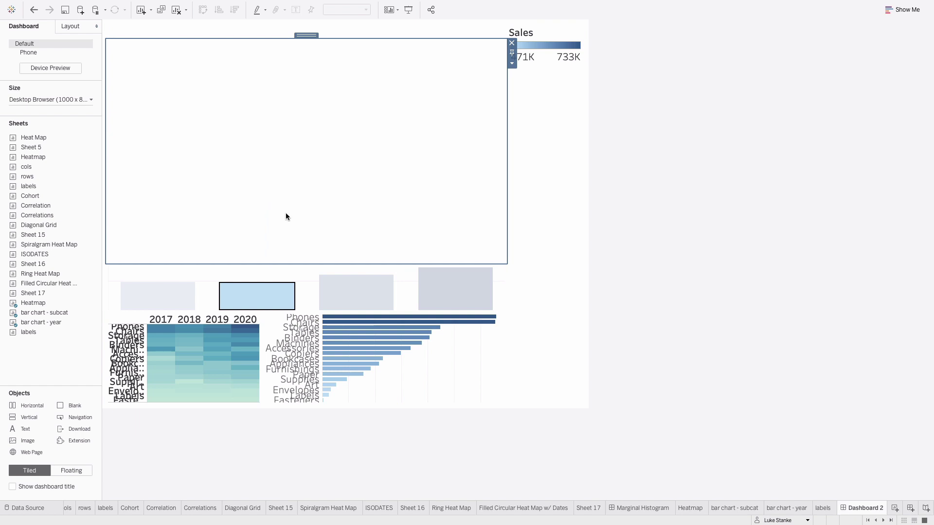
left_click(291, 288)
left_click_drag(306, 263, 299, 229)
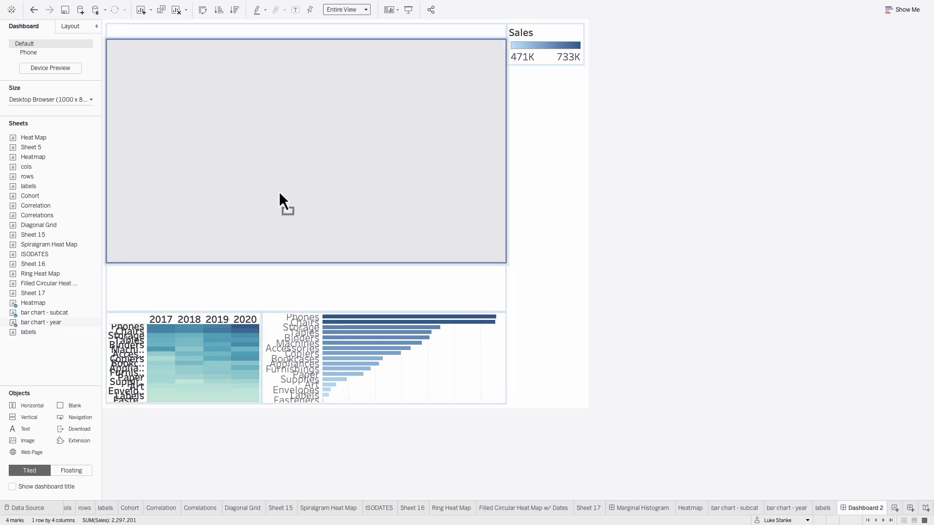
left_click_drag(279, 191, 278, 190)
left_click(267, 51)
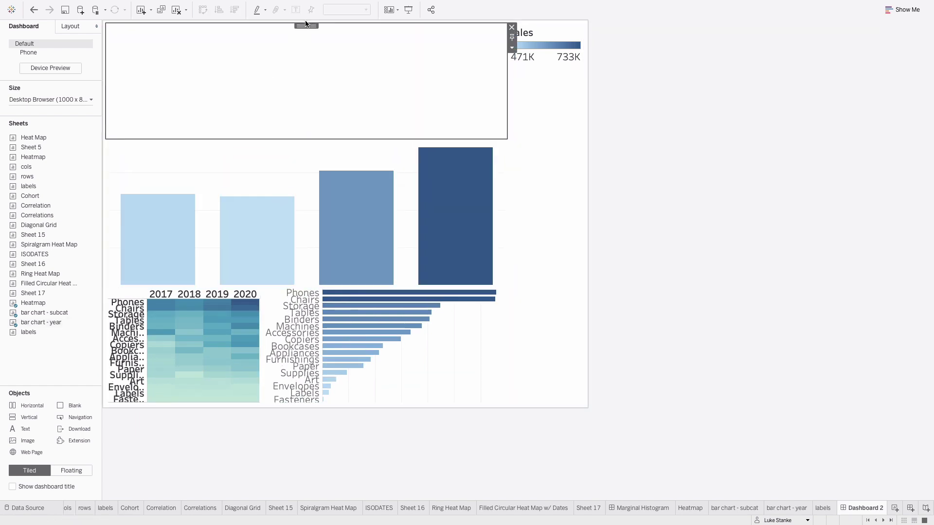
left_click_drag(306, 24, 456, 189)
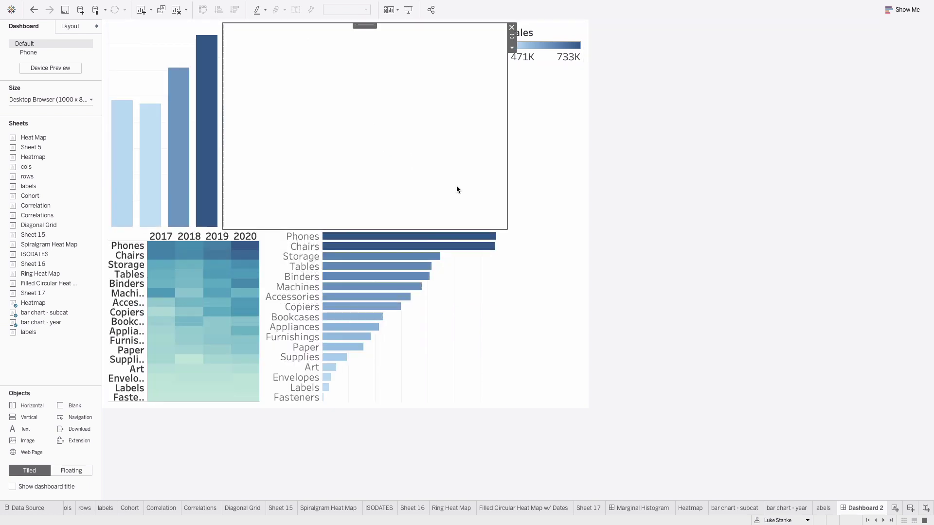
left_click_drag(222, 206, 261, 218)
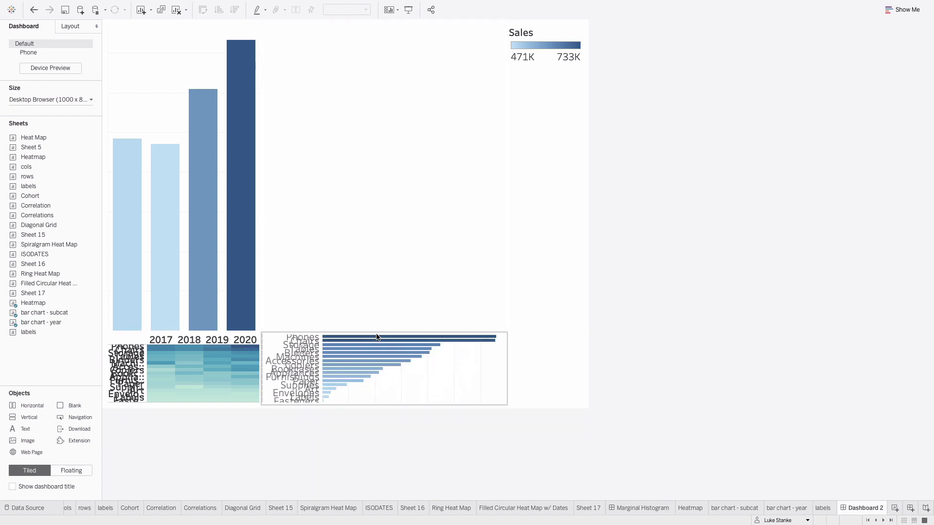
Set the height of the year bars' parent container to 100 pixels.
left_click(424, 135)
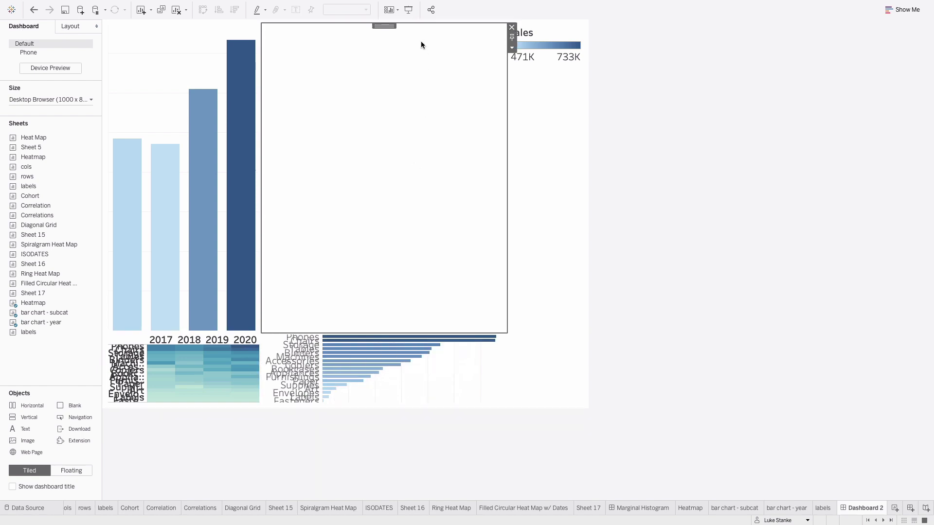
left_click(384, 27)
double_click(384, 28)
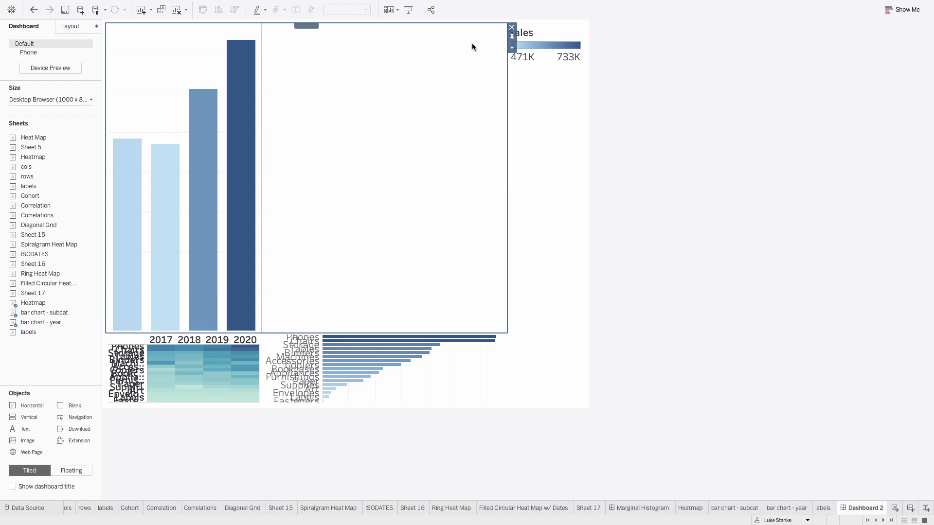
left_click(512, 48)
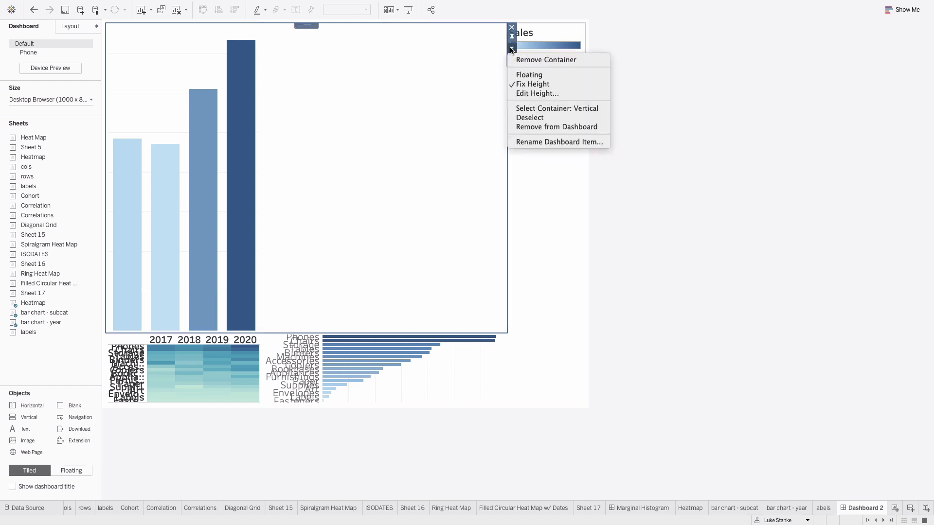
left_click(525, 94)
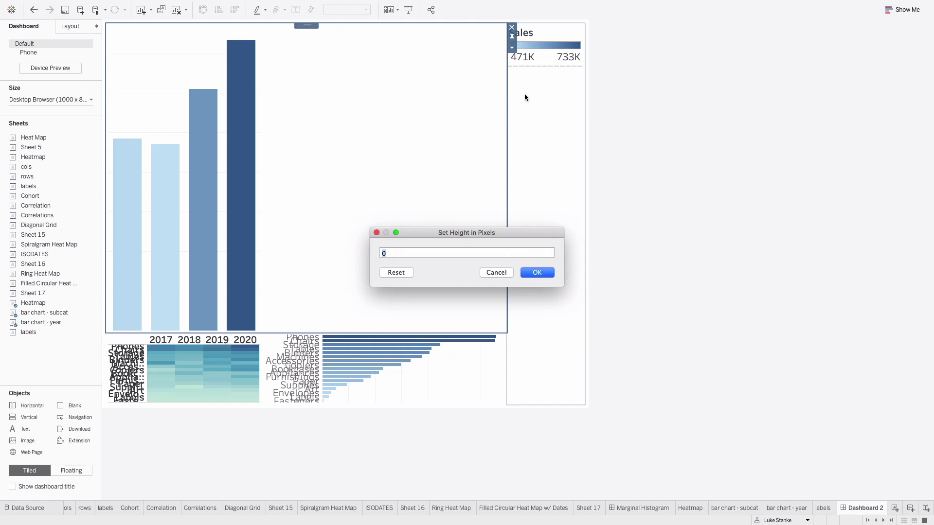
type("100")
key("Return")
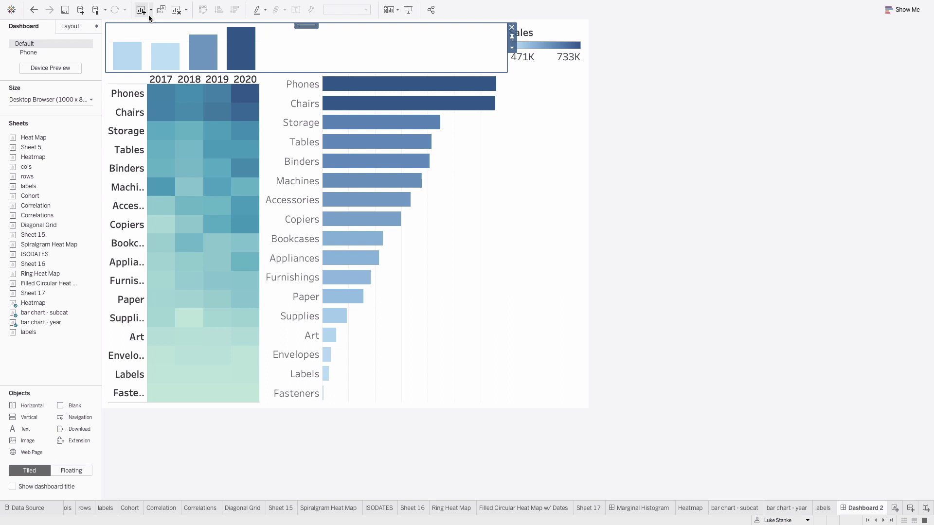
mouse_move(191, 57)
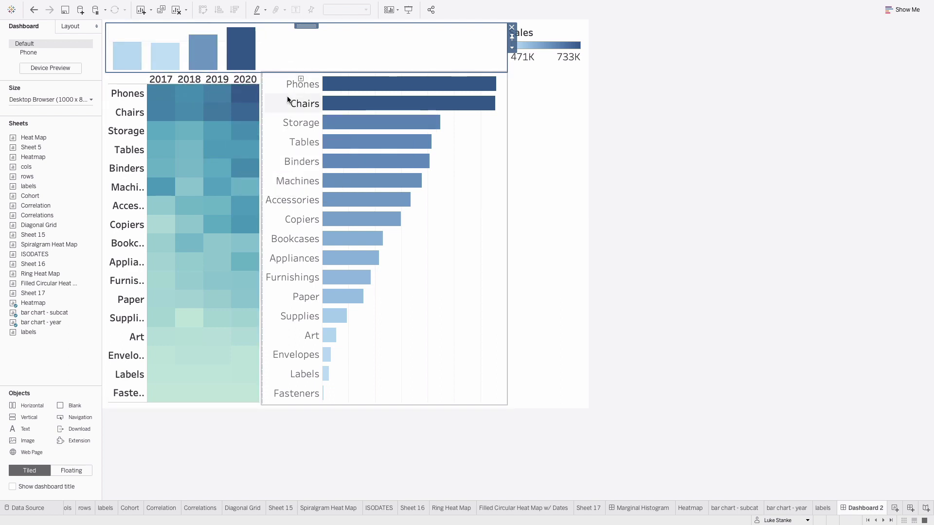
Turn off Show Header for the Heatmap's year header and the bar chart - subcat row labels.
right_click(240, 80)
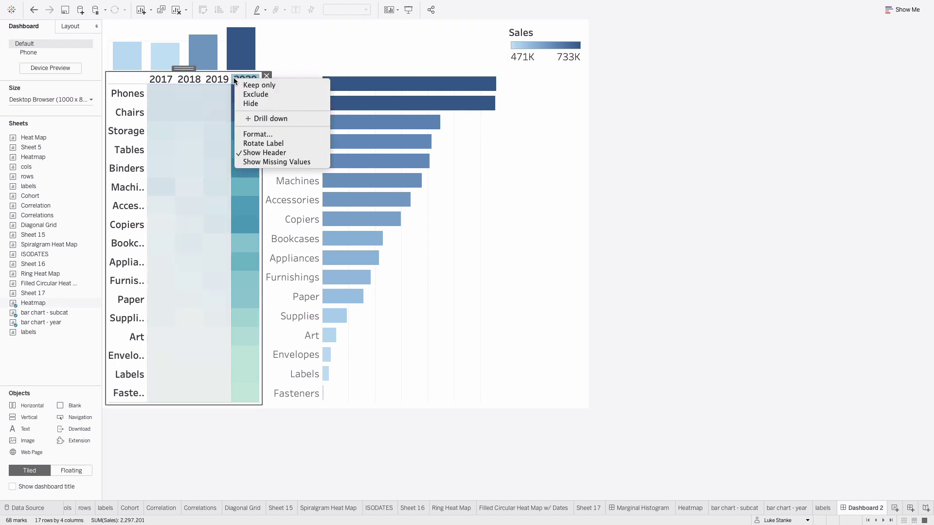
left_click(258, 153)
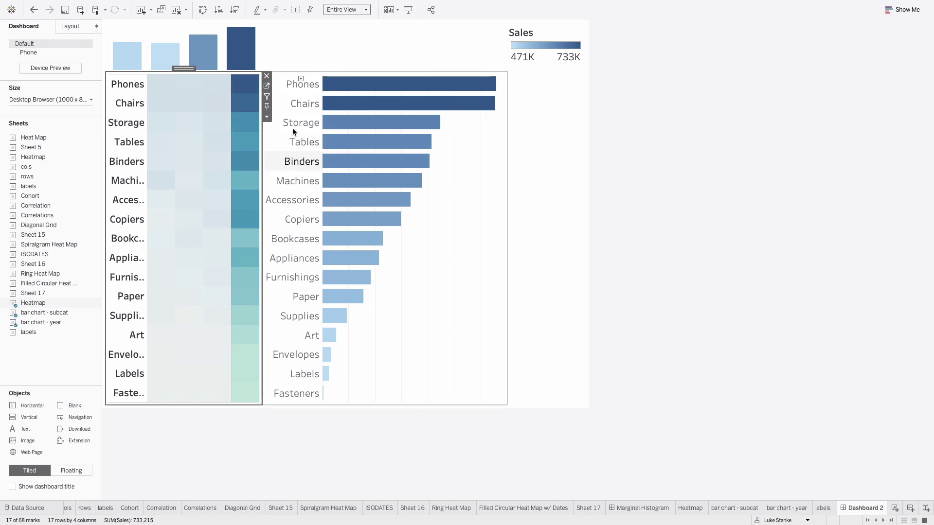
right_click(296, 142)
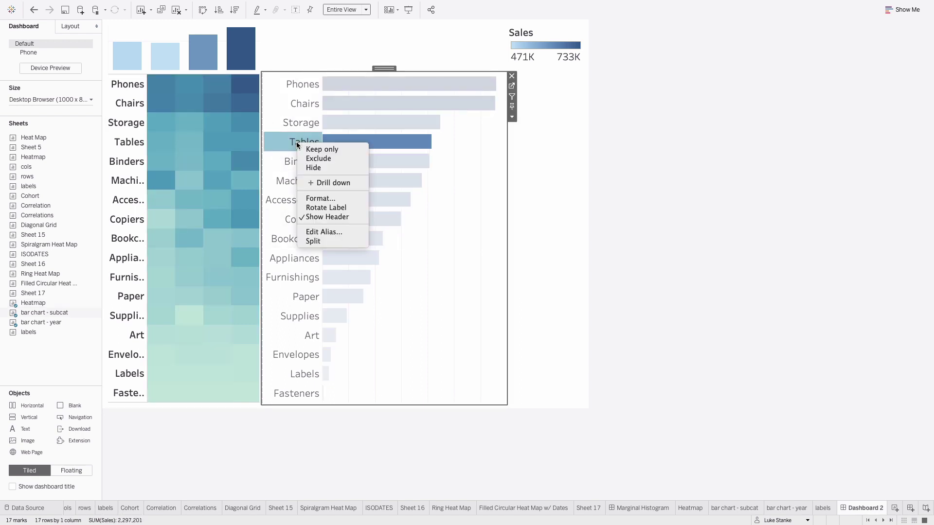
left_click(327, 217)
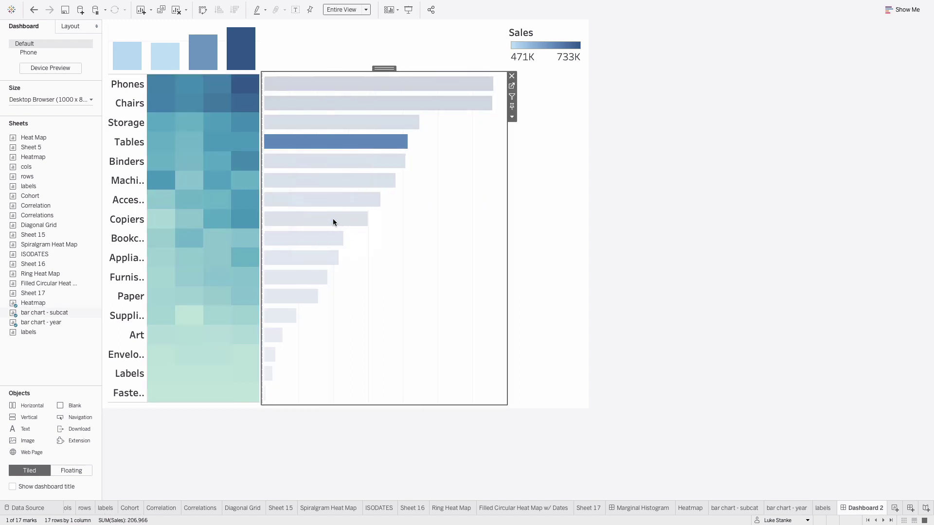
left_click(704, 291)
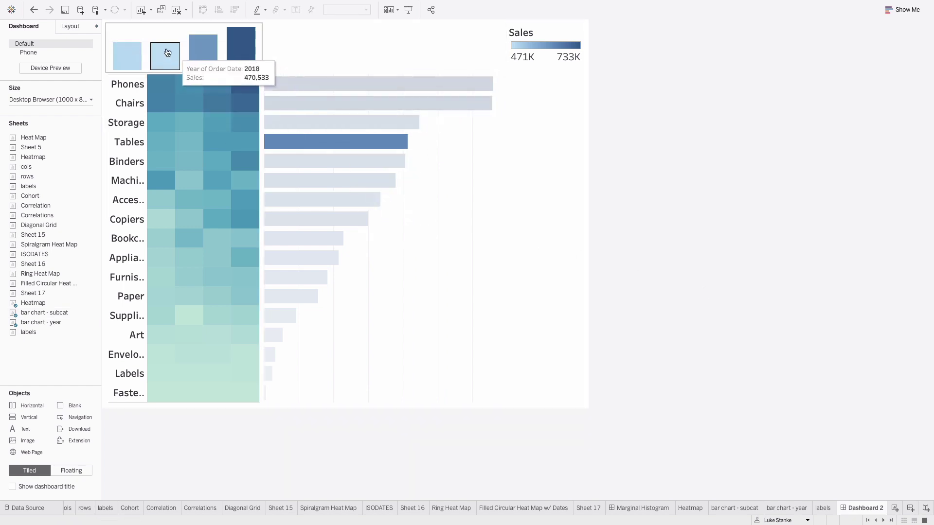
left_click(156, 38)
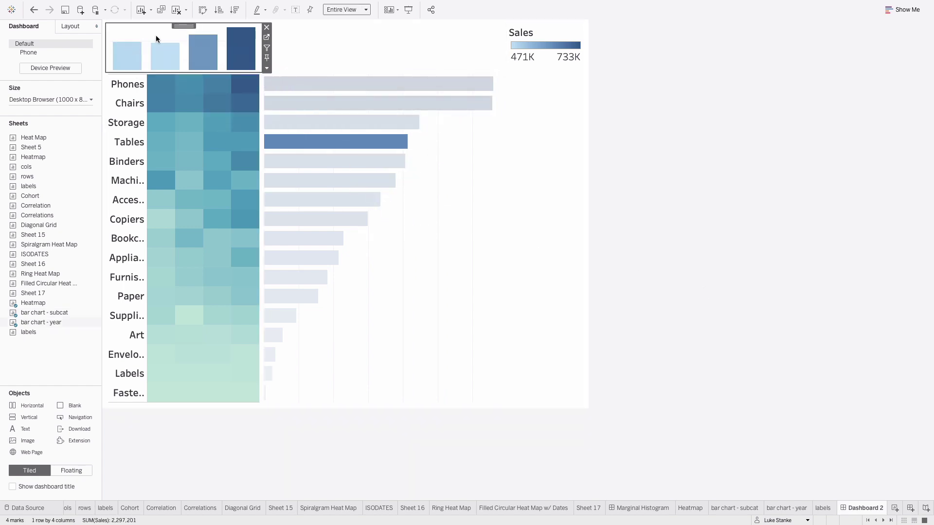
Set Outer Padding to 0 on the year bar chart, the Heatmap and bar chart - subcat.
left_click(70, 24)
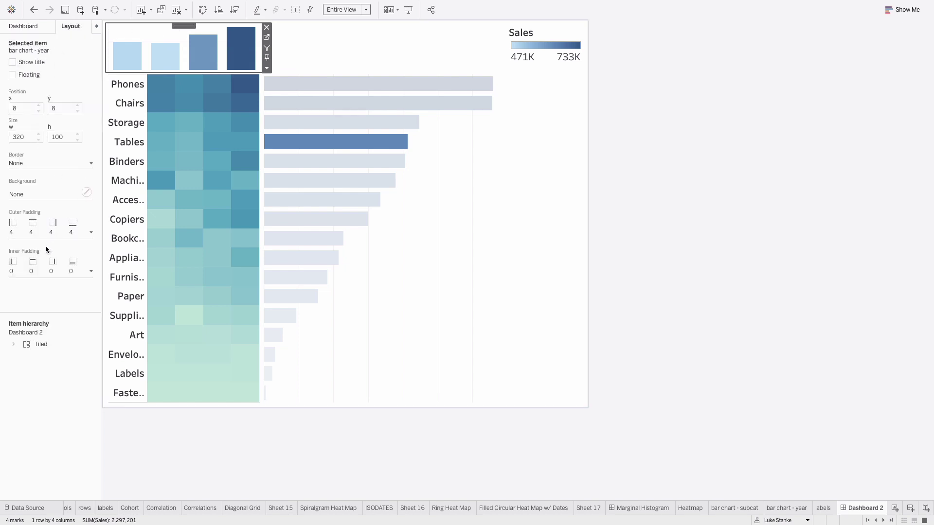
left_click(52, 235)
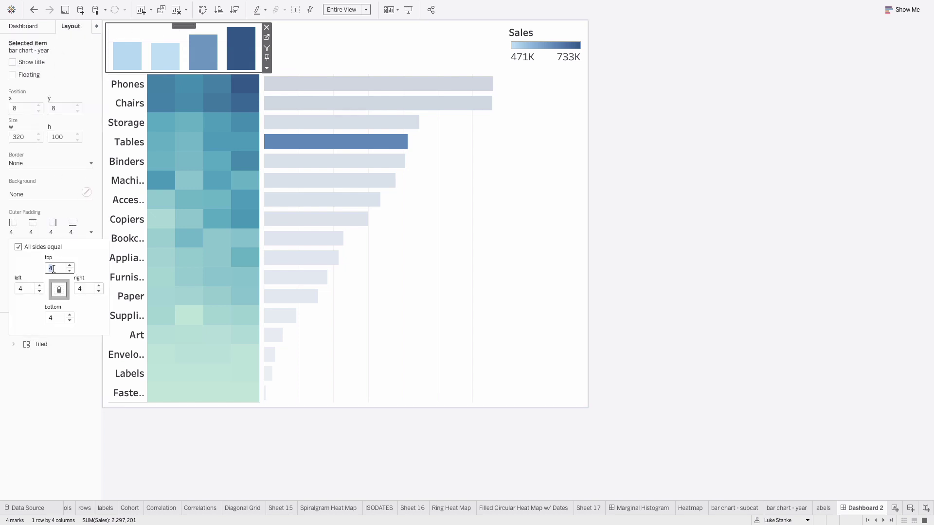
type("0")
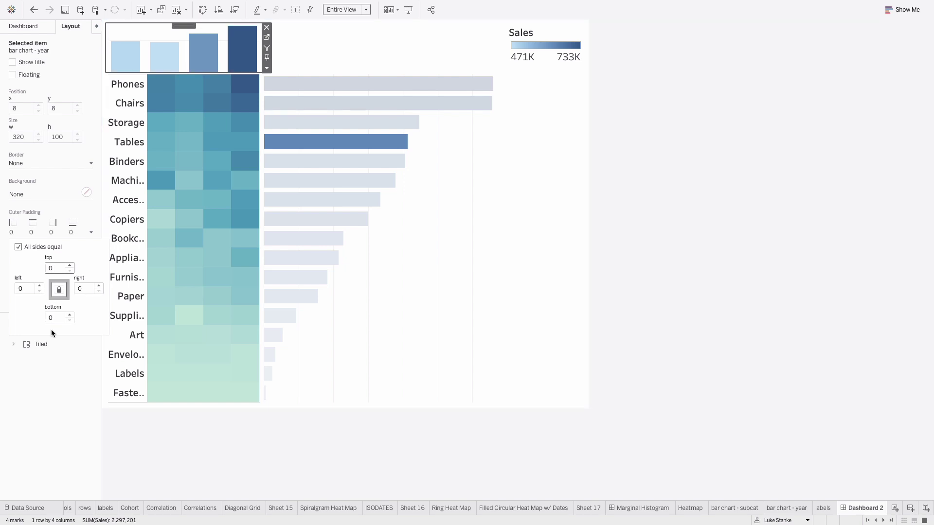
left_click(126, 258)
left_click(56, 234)
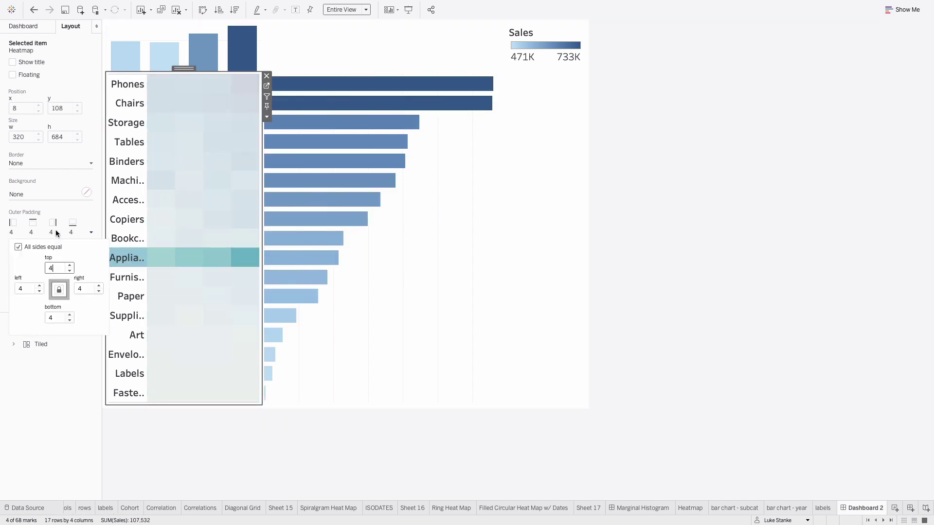
type("0")
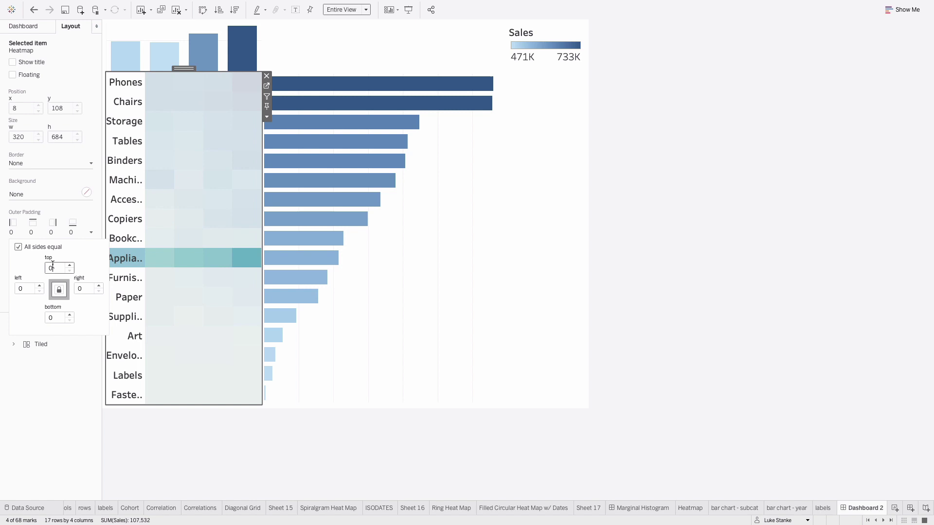
left_click(473, 300)
left_click(59, 230)
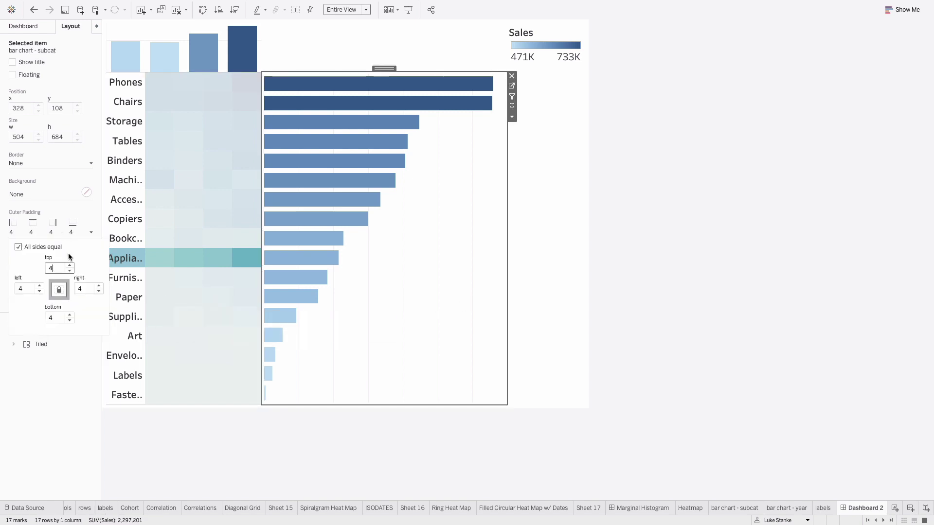
key("BackSpace")
type("0")
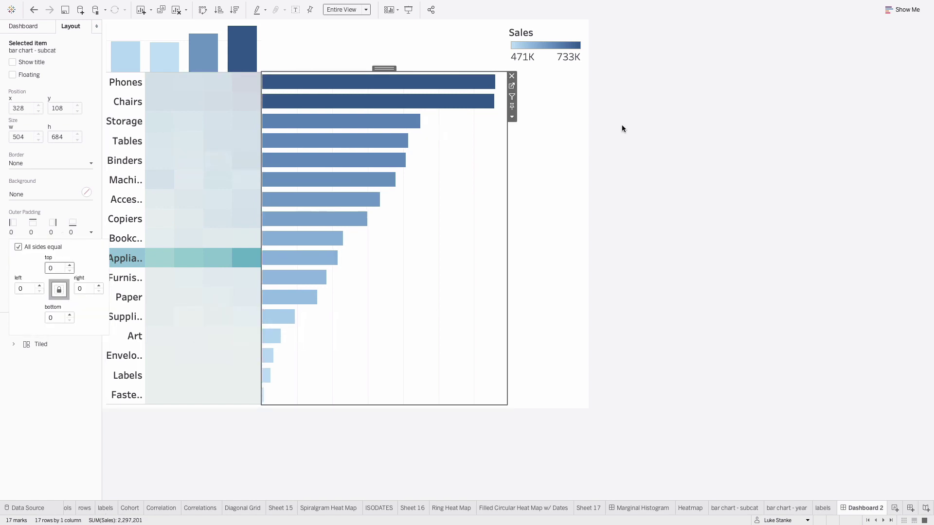
left_click(443, 153)
left_click(316, 47)
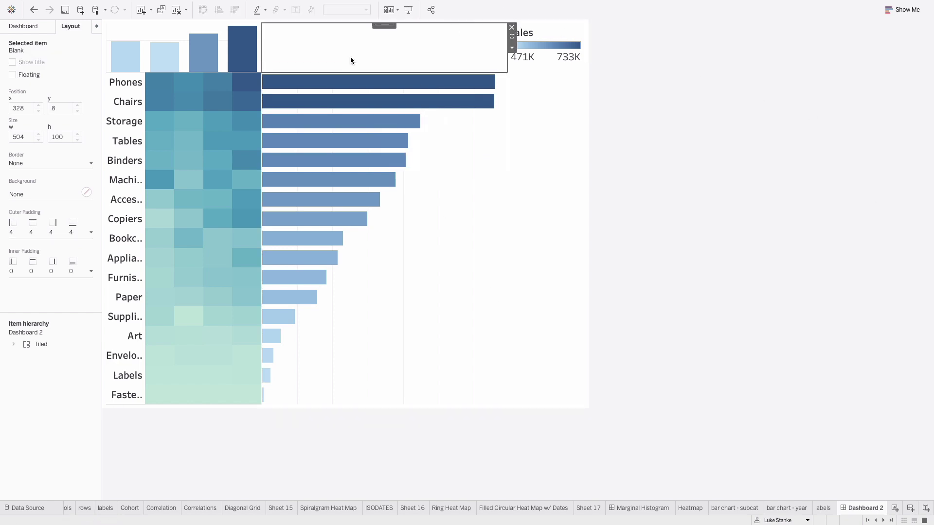
Give the year bar chart a 150 left outer padding and adjust the Heatmap's row-header edge.
left_click(137, 150)
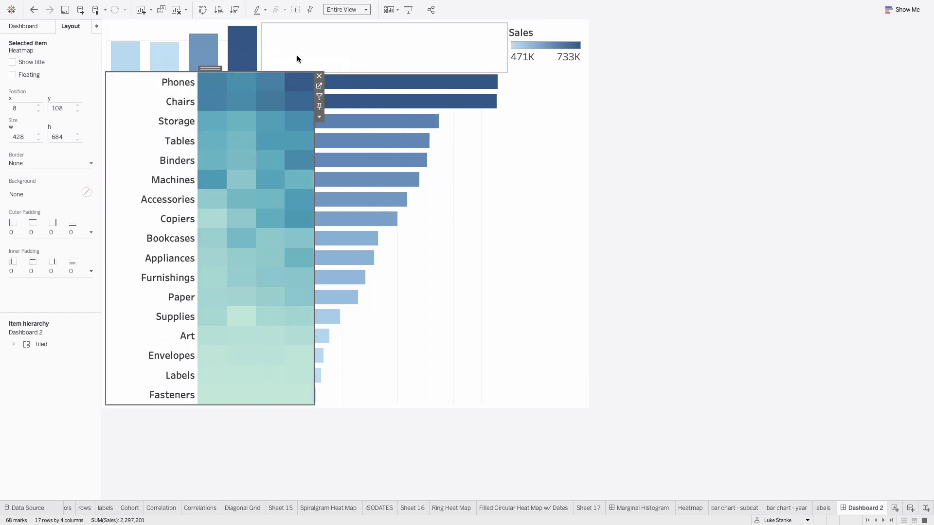
left_click(263, 56)
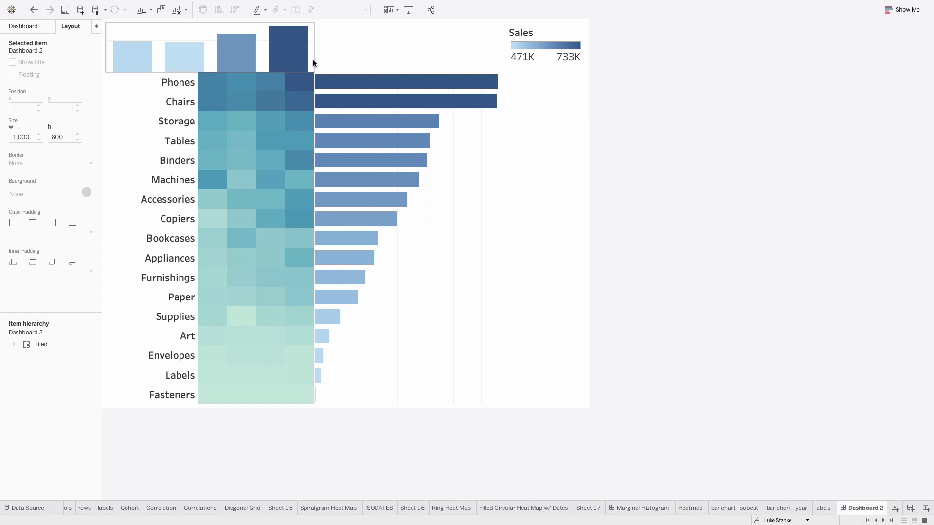
left_click(166, 29)
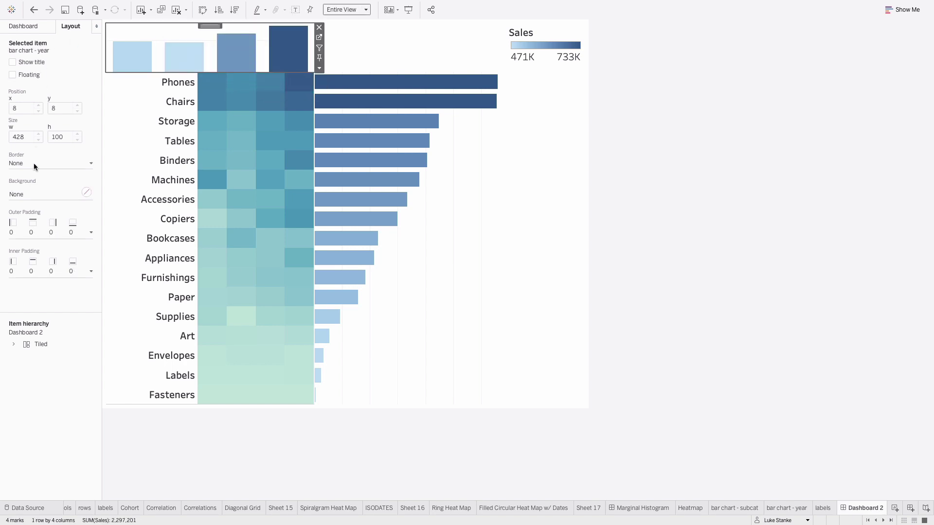
left_click(20, 223)
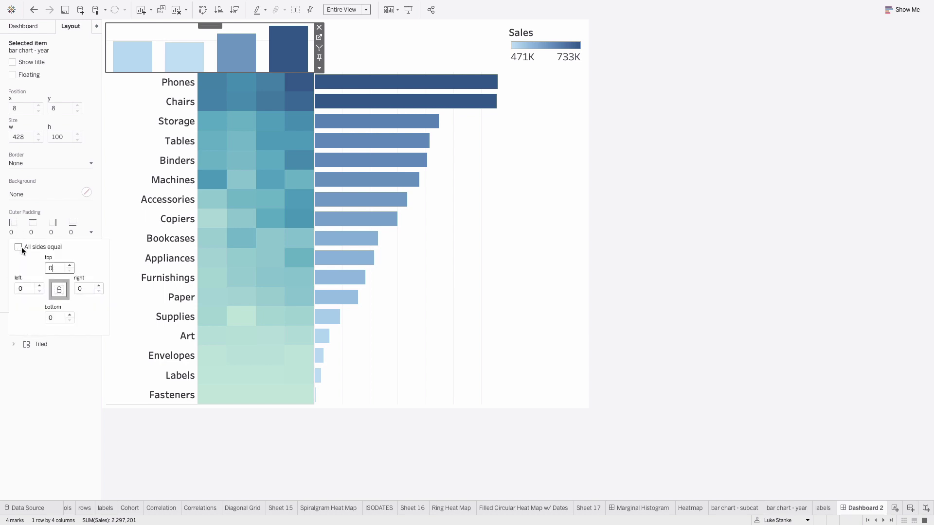
left_click(22, 290)
type("150")
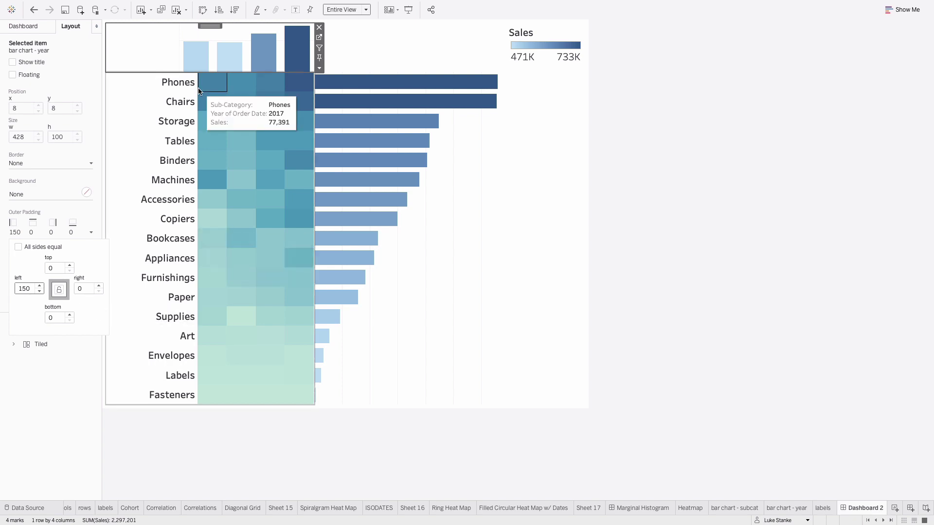
left_click(154, 56)
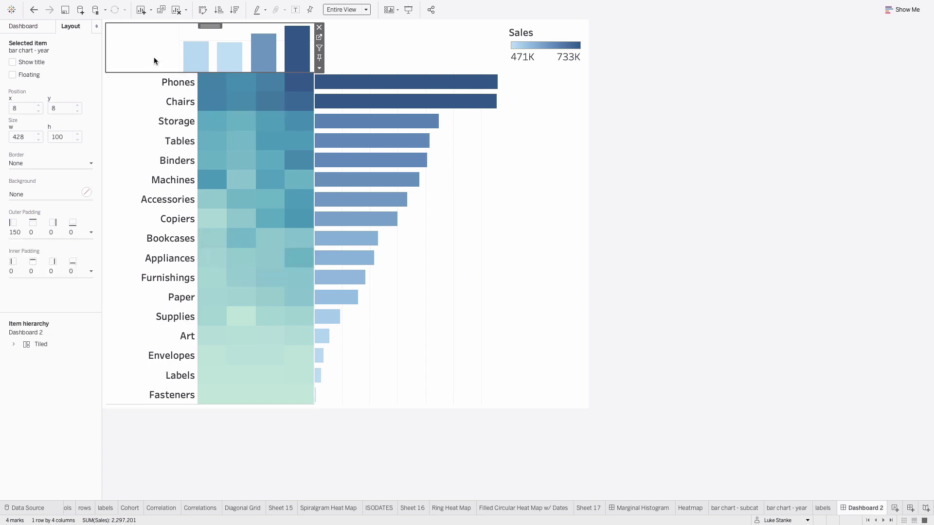
left_click(192, 87)
left_click_drag(178, 91, 177, 91)
Delete the Sales legend's container and narrow the year bar chart to line up with the heat map.
left_click(706, 296)
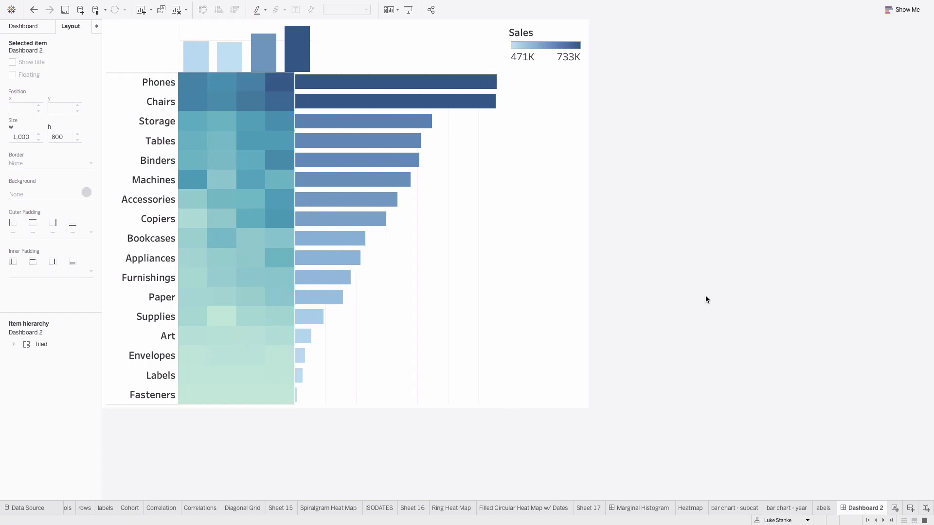
left_click_drag(315, 55, 293, 55)
left_click(524, 171)
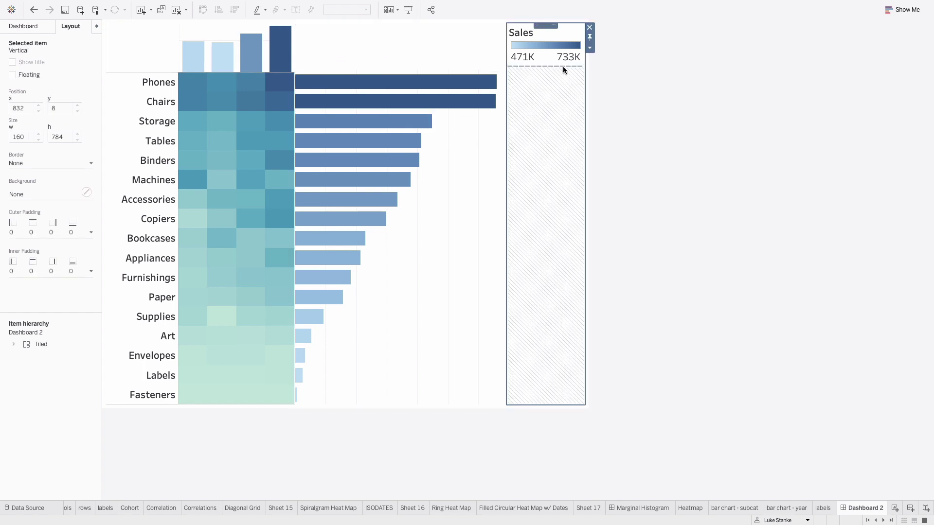
left_click(590, 27)
left_click(499, 275)
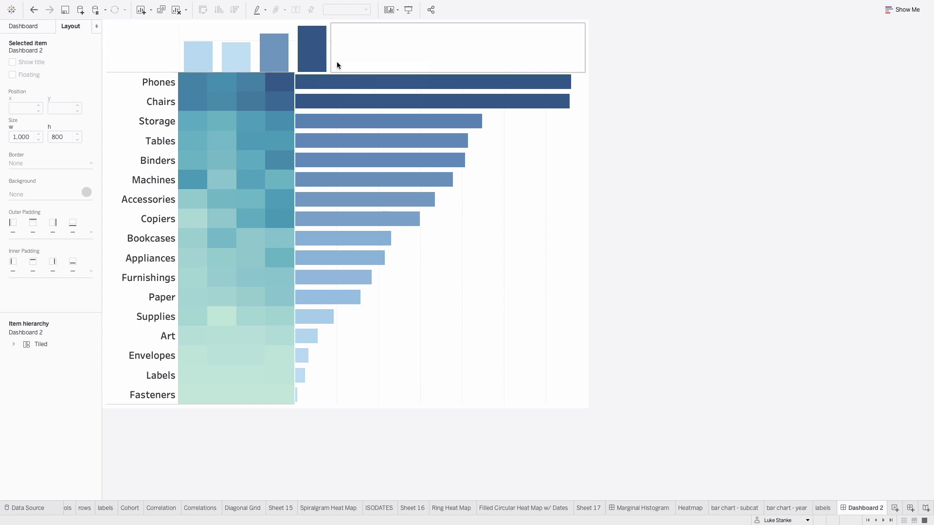
left_click_drag(334, 60, 296, 62)
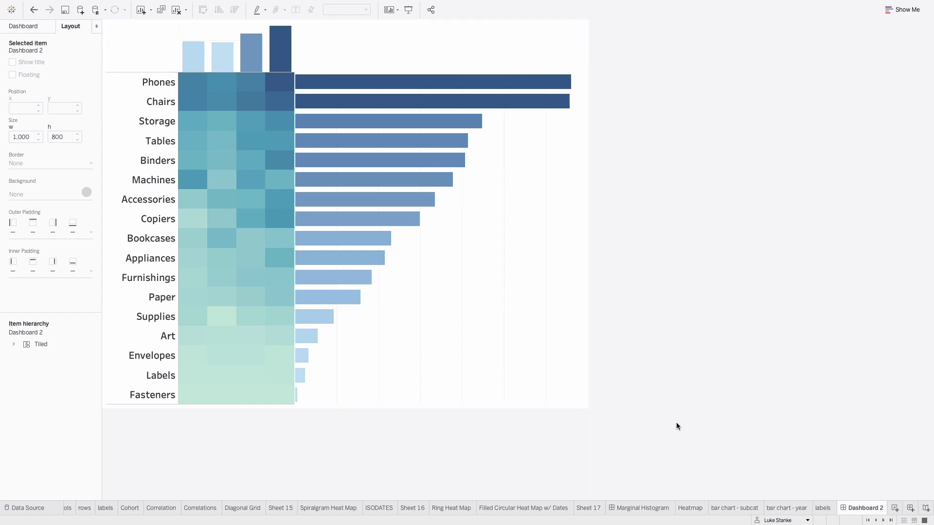
mouse_move(461, 171)
Add a Horizontal container below the charts holding the labels sheet, with its title hidden.
left_click(25, 26)
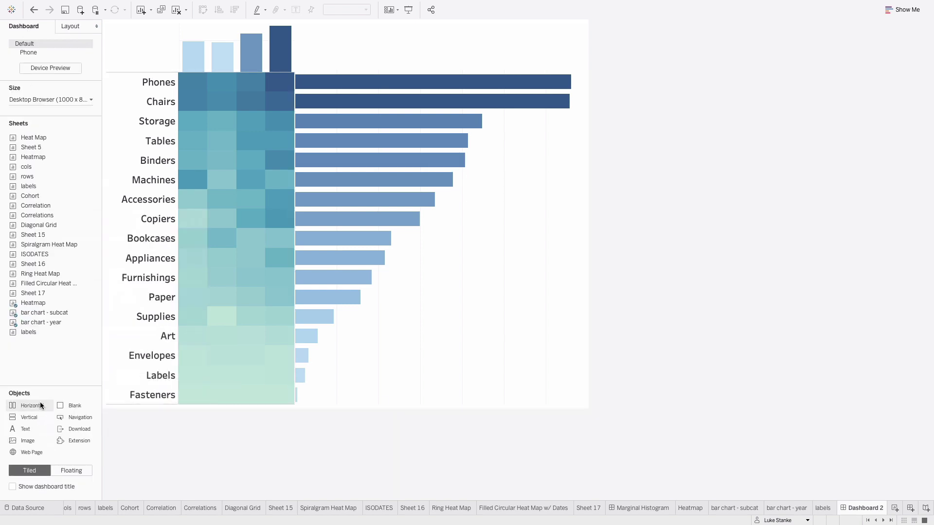
left_click_drag(28, 410, 288, 406)
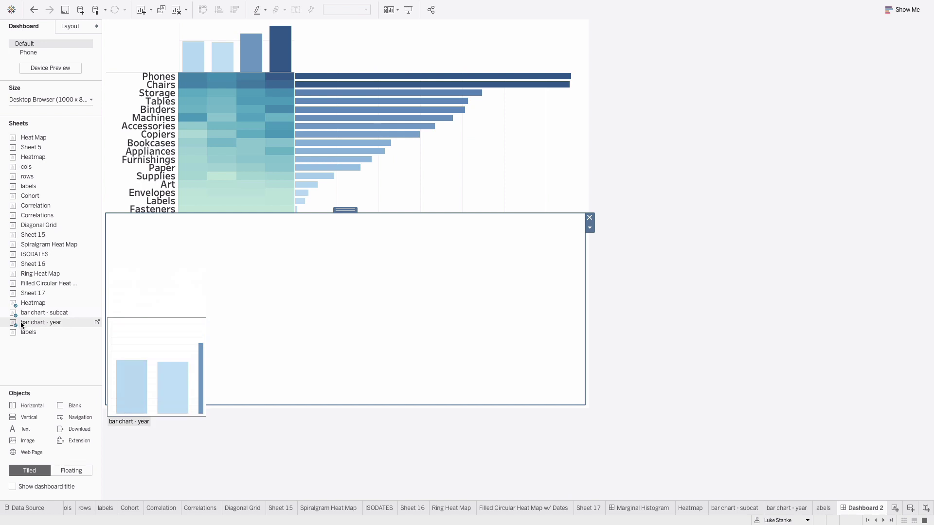
left_click_drag(28, 332, 187, 332)
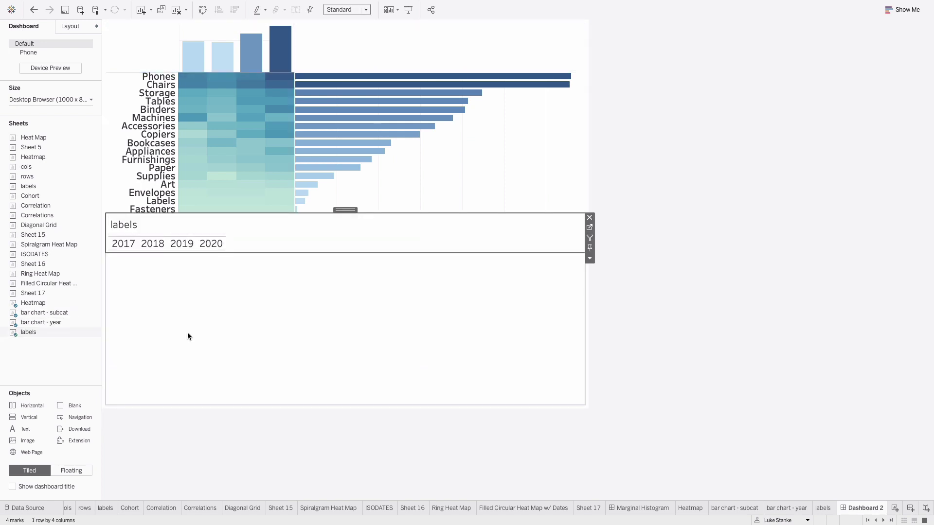
right_click(159, 226)
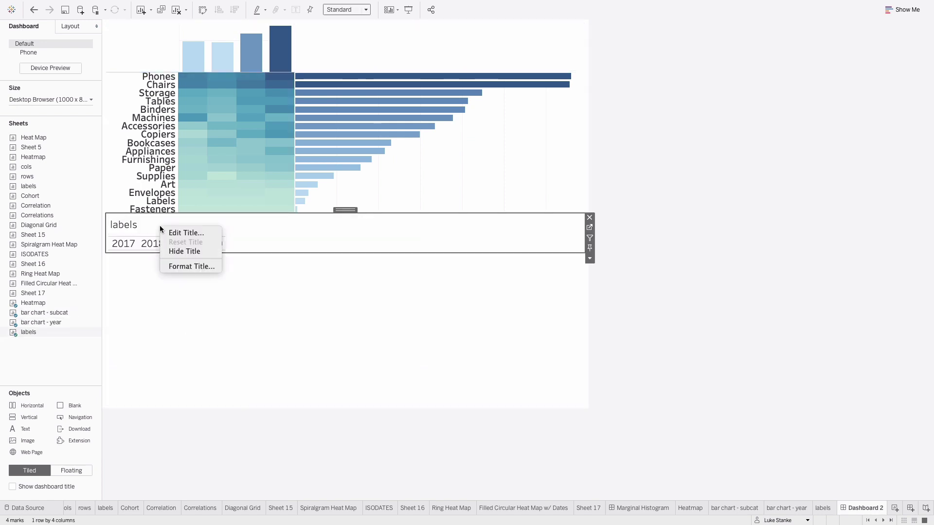
left_click(177, 251)
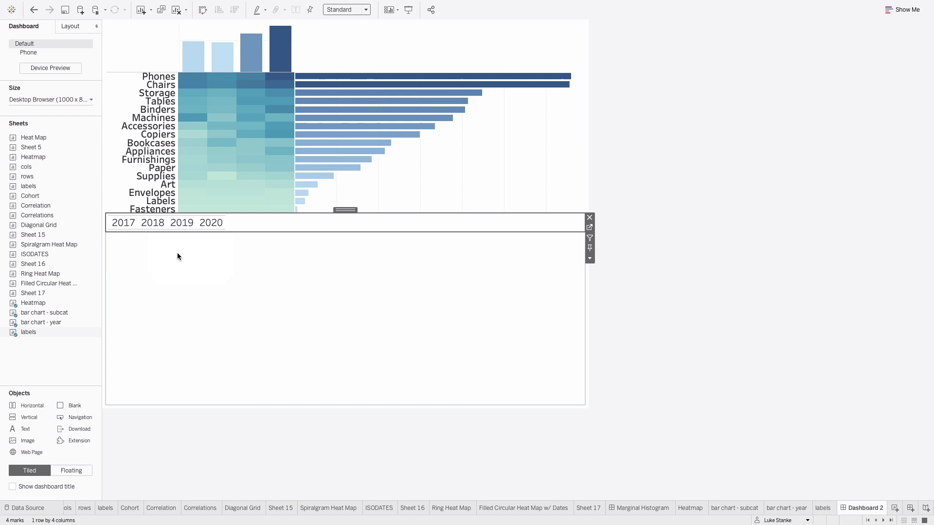
left_click(407, 314)
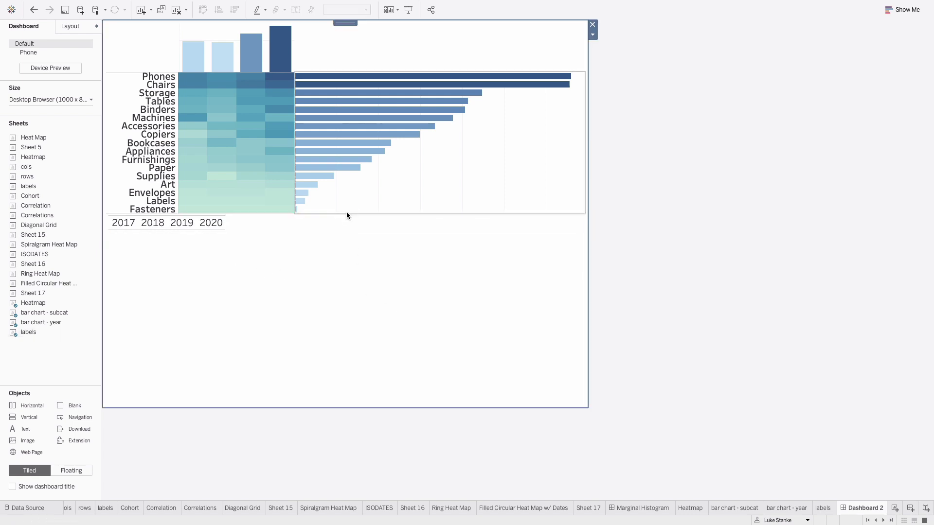
left_click(329, 226)
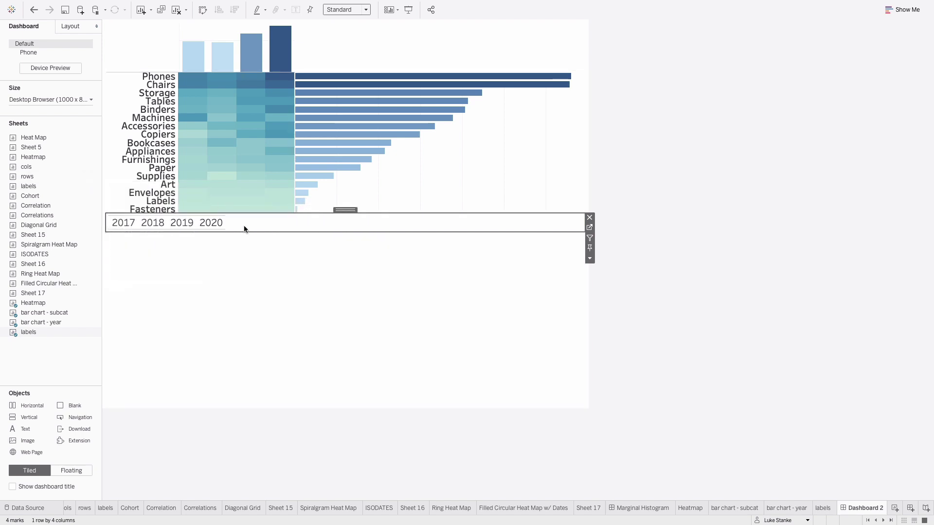
Set the labels sheet's outer padding to 0 on all sides except 150 on the left.
left_click(71, 28)
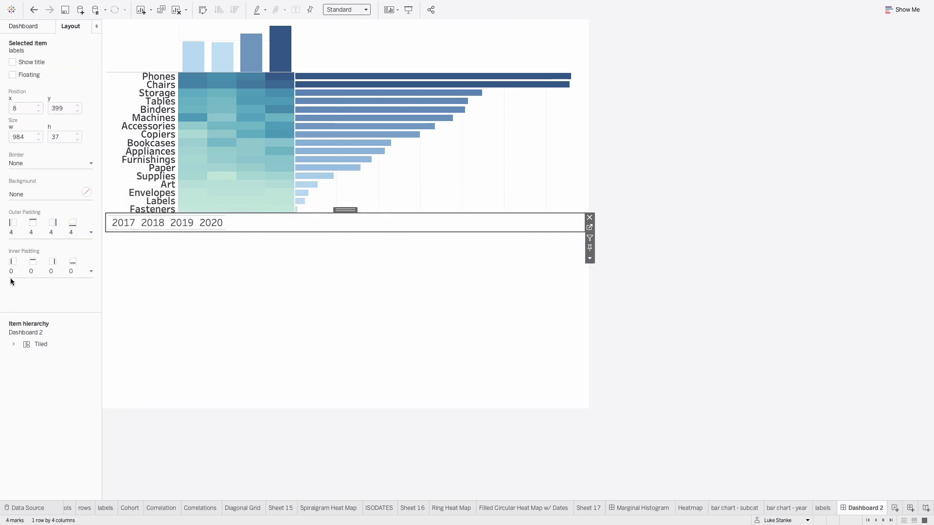
left_click(28, 232)
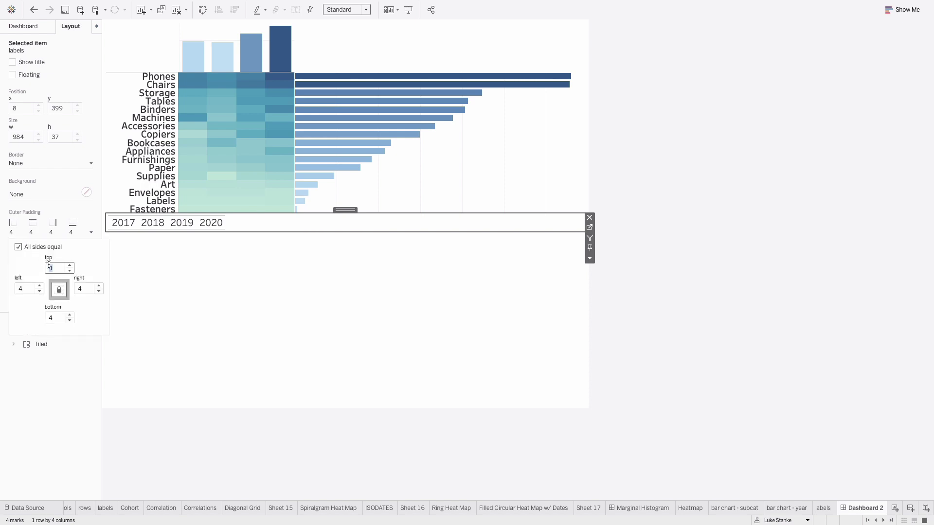
type("0")
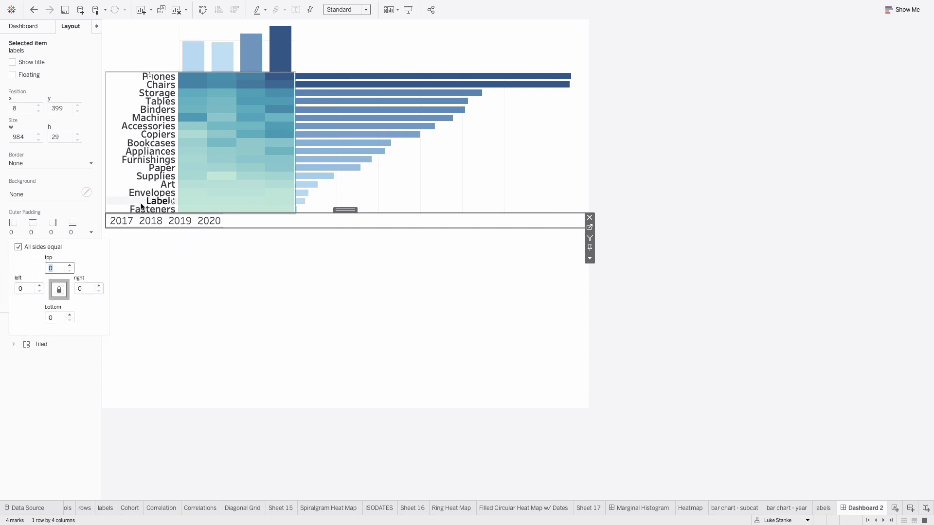
left_click(18, 247)
left_click(22, 291)
type("150")
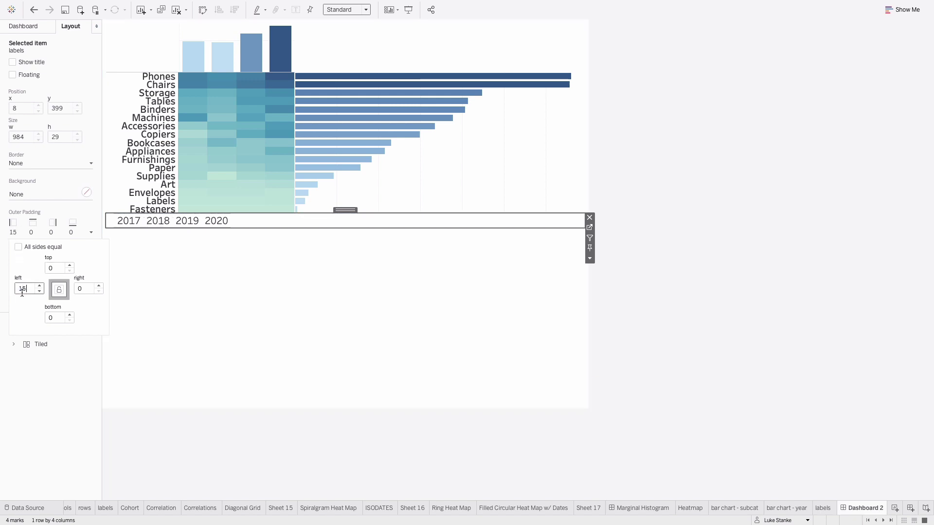
left_click(323, 290)
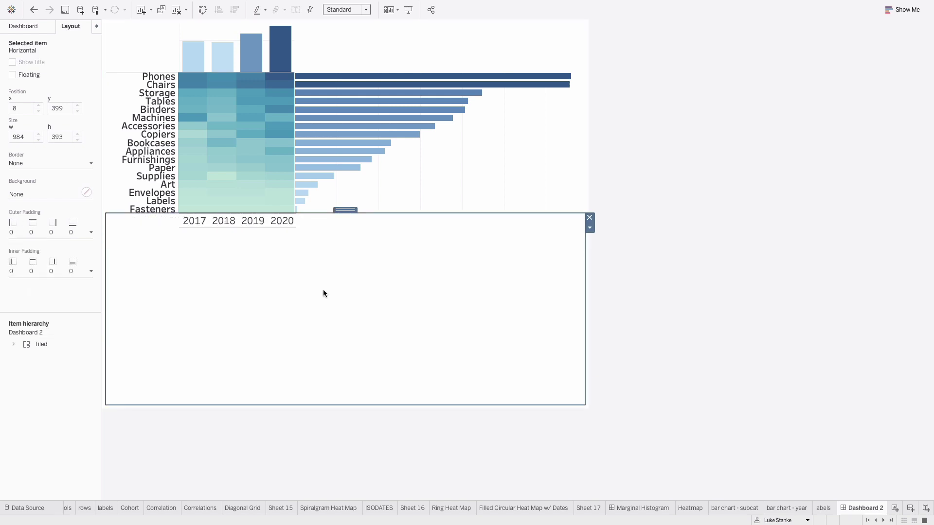
left_click(809, 279)
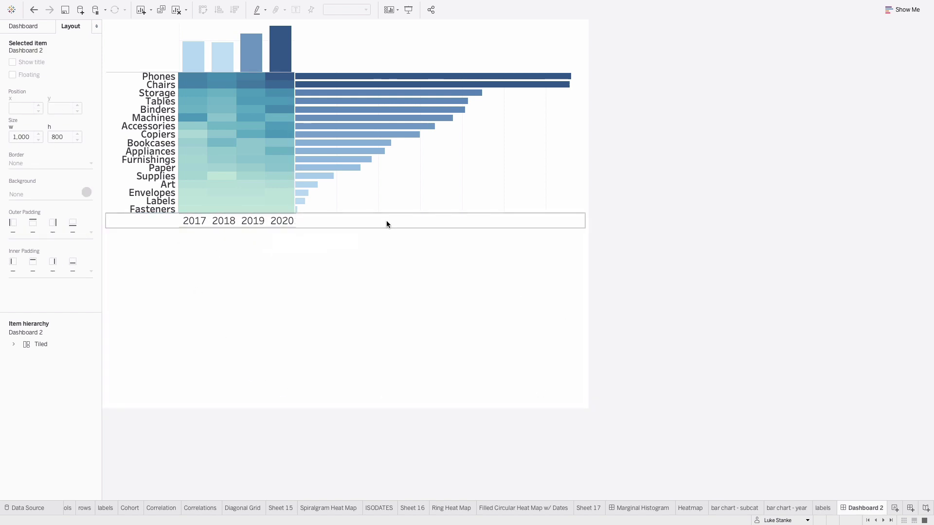
Reposition bar chart - subcat so it sits directly above the years row.
left_click(383, 211)
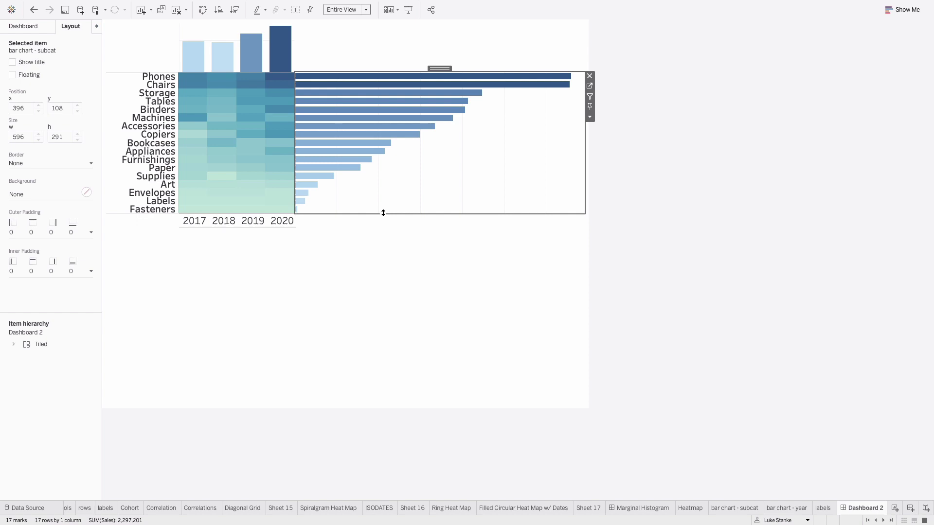
left_click_drag(442, 72, 392, 263)
left_click(393, 263)
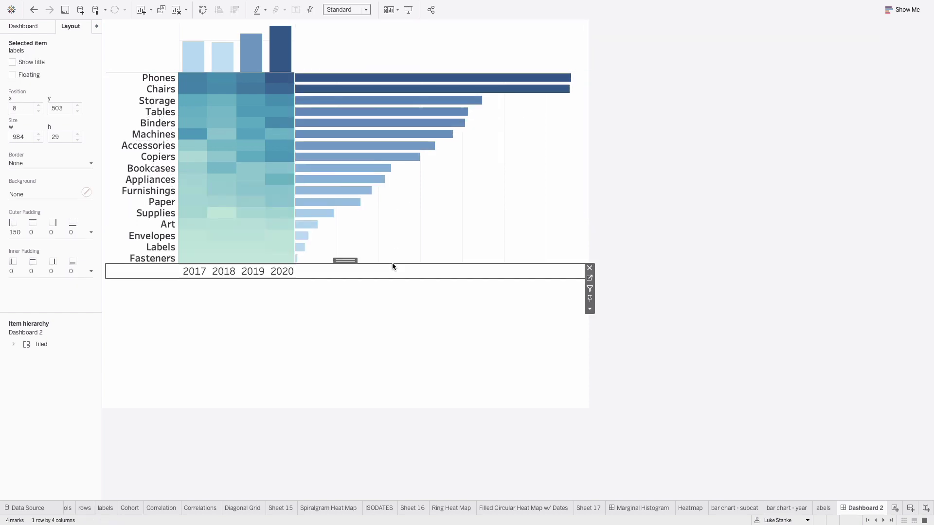
double_click(353, 261)
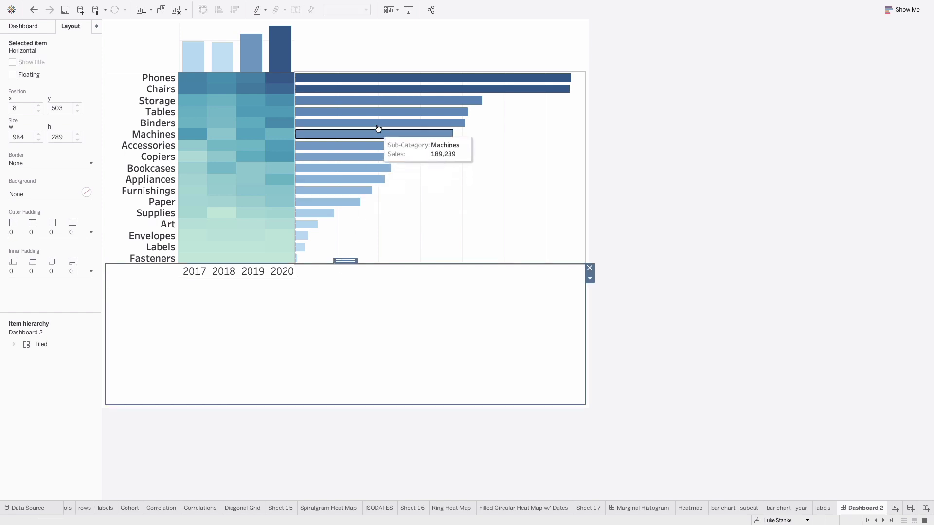
double_click(350, 261)
Stretch bar chart - subcat's bottom edge down twice so the heat map and bars grow taller.
left_click(352, 249)
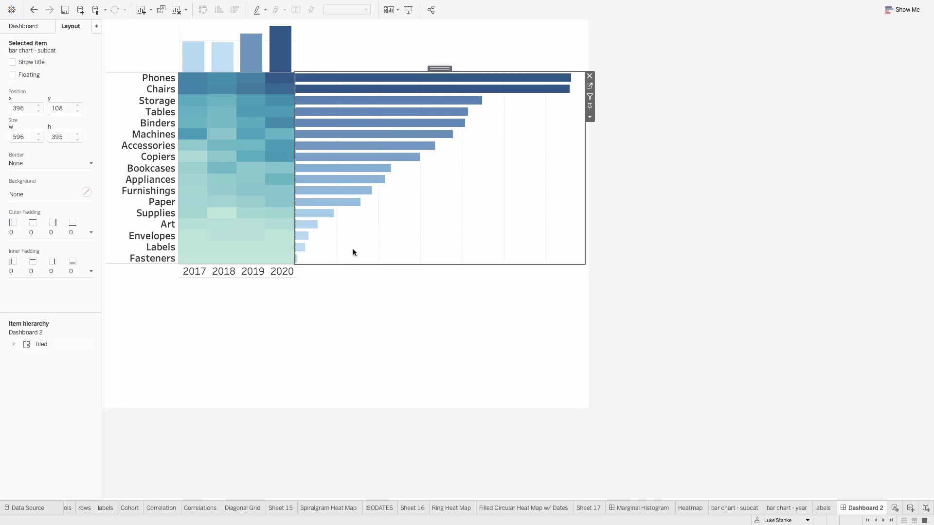
left_click_drag(360, 270, 351, 312)
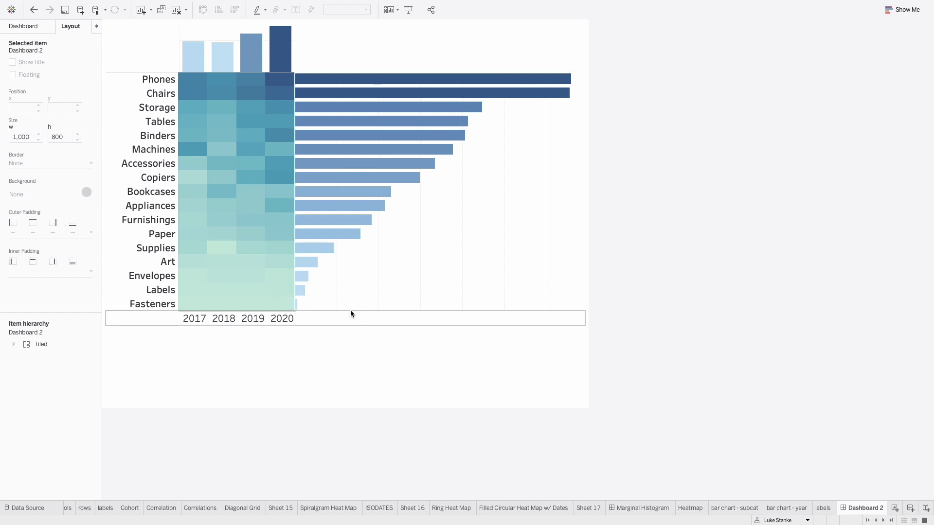
left_click(351, 309)
left_click_drag(372, 310, 371, 325)
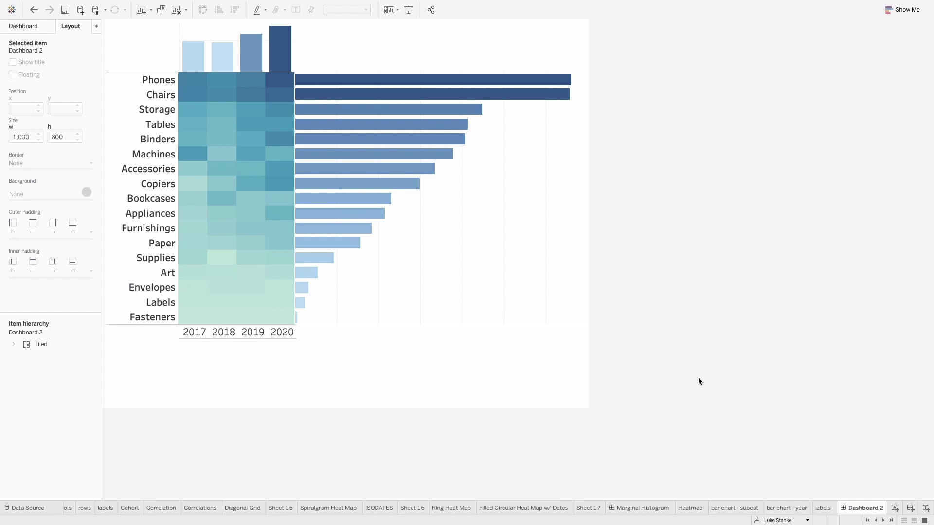
left_click(548, 265)
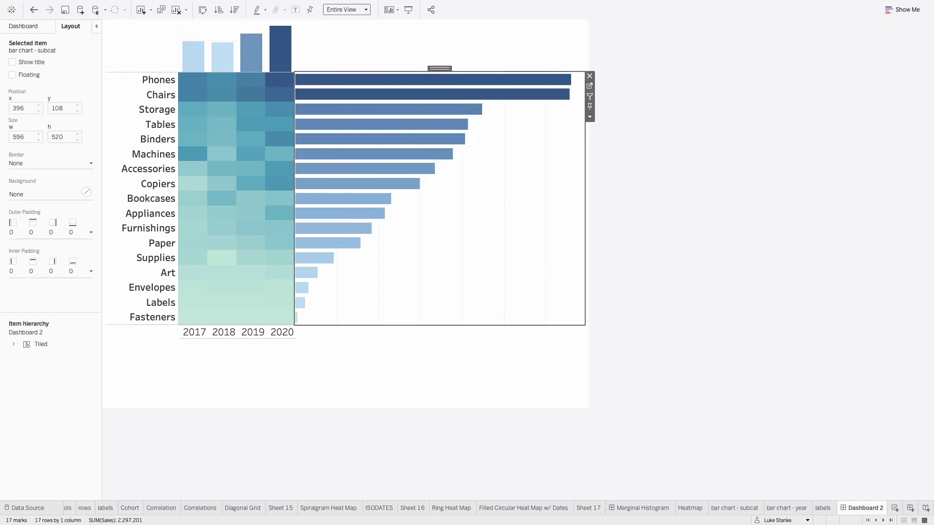
Set the dashboard size to a custom width of 600 px.
left_click(24, 31)
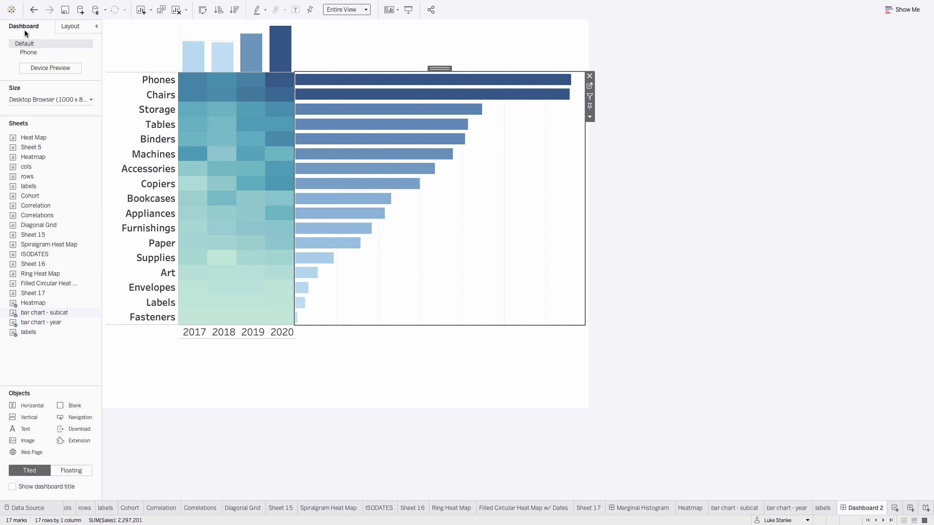
left_click(37, 104)
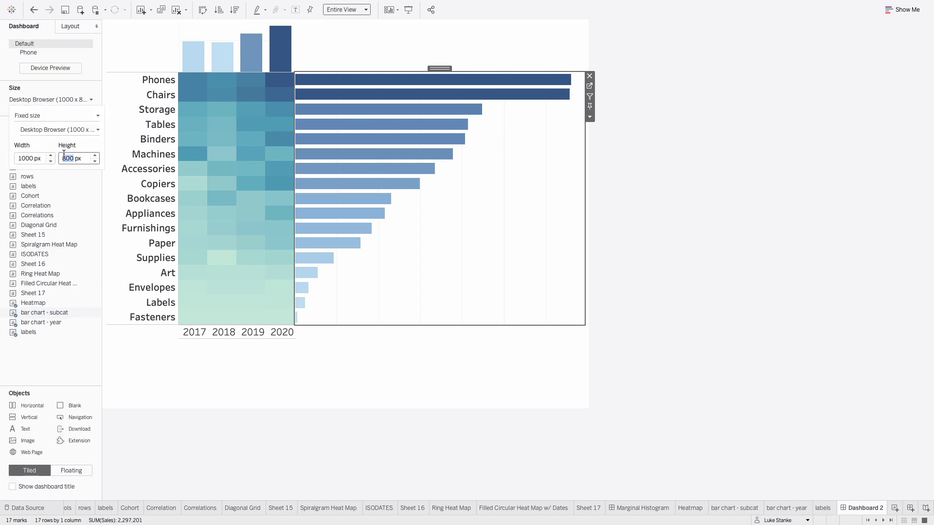
double_click(27, 158)
type("60")
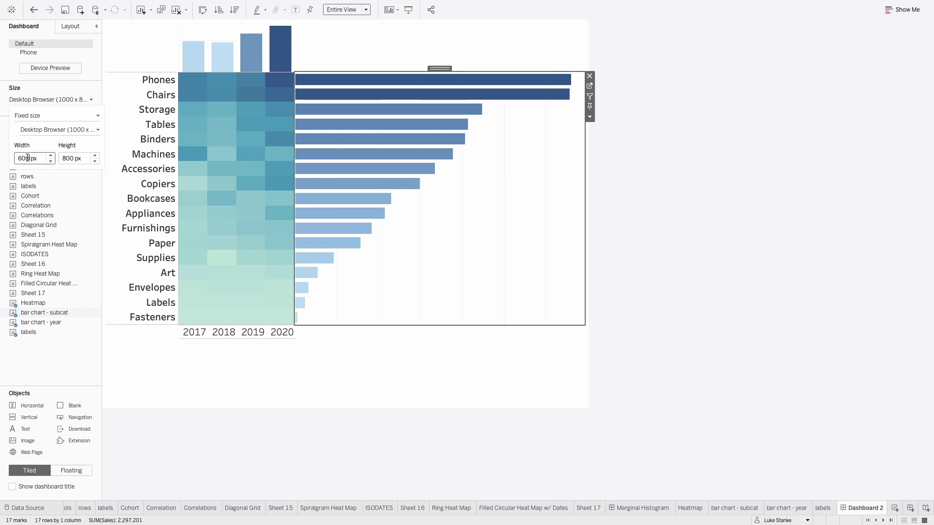
type("0")
key("Return")
left_click(518, 332)
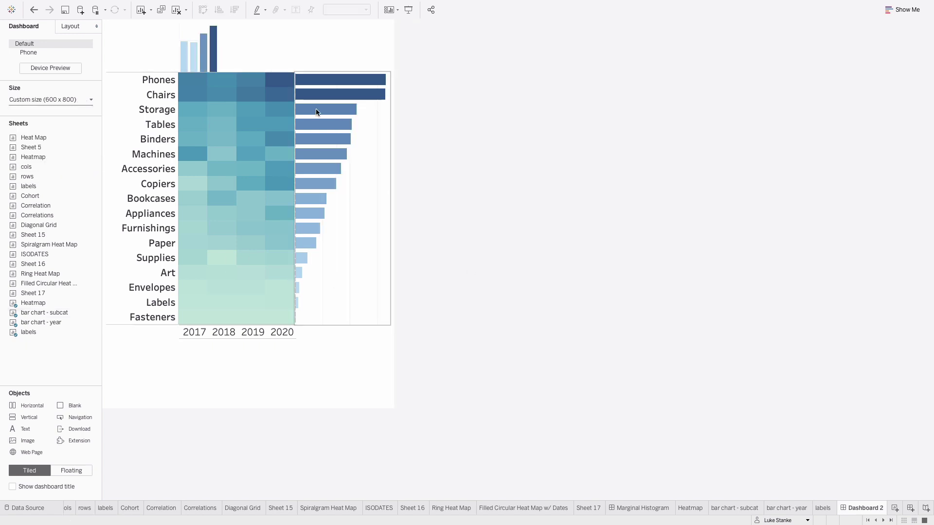
Widen the year bar chart so its bars sit above the heat map's four year columns.
left_click(238, 37)
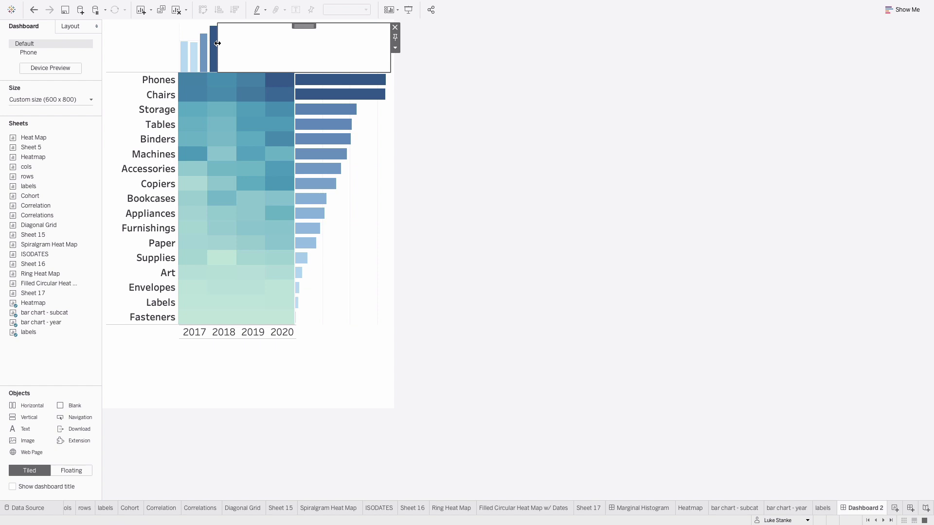
left_click_drag(218, 41, 301, 57)
left_click(298, 57)
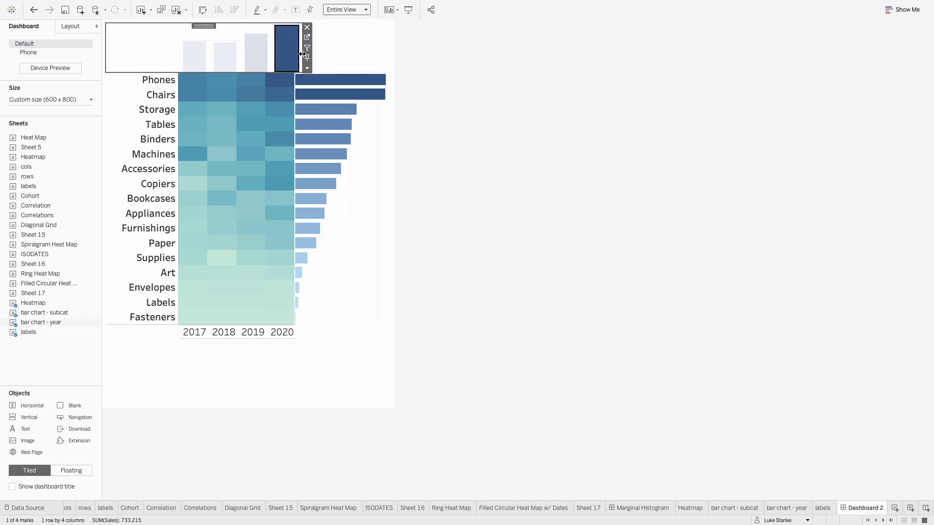
left_click(297, 56)
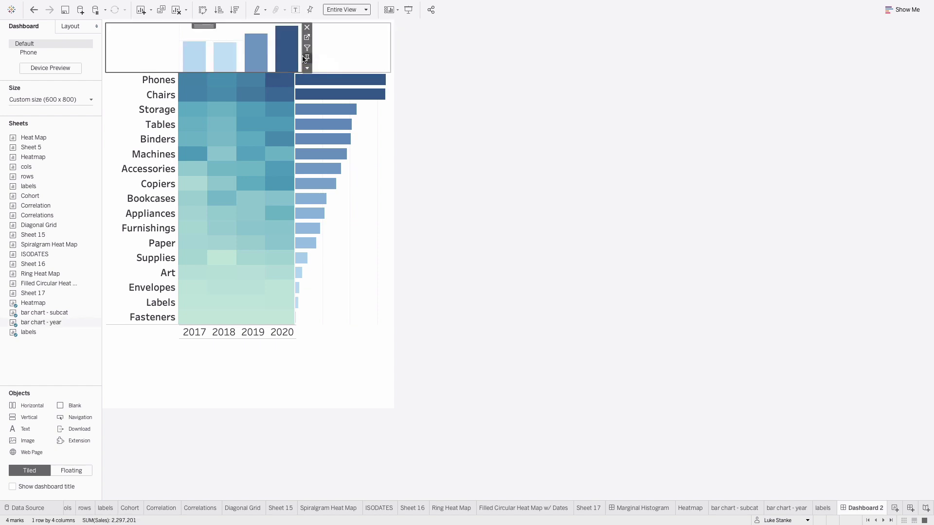
left_click_drag(301, 57, 295, 56)
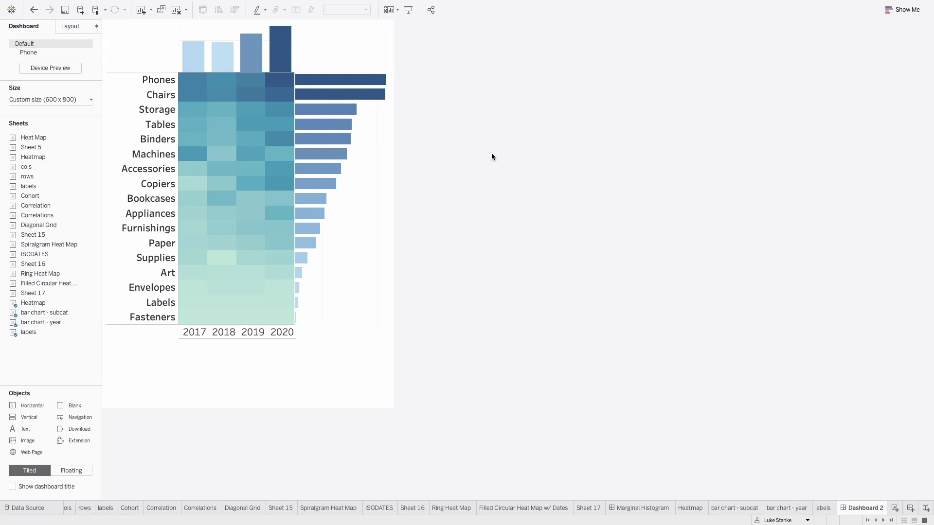
Set Grid Lines, Zero Lines, Axis Rulers and Axis Ticks to None on the sub-category bar chart.
right_click(356, 285)
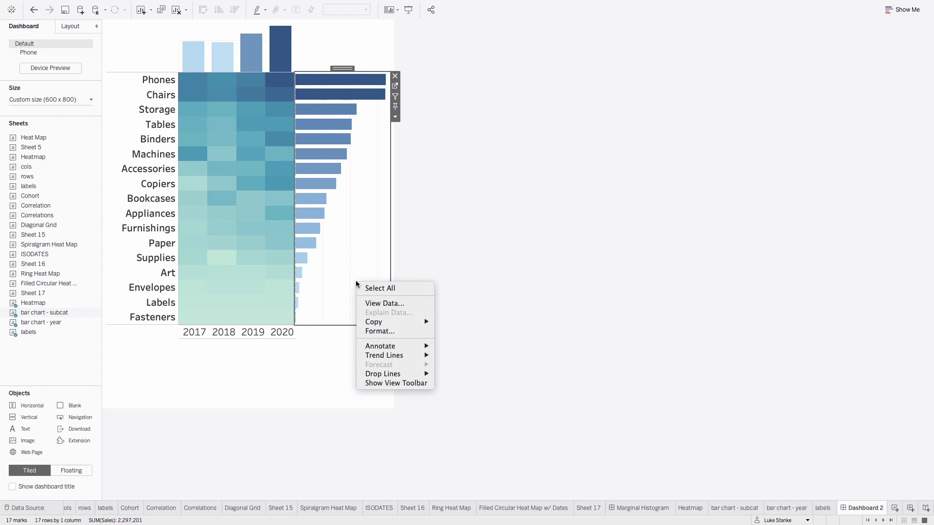
left_click(371, 331)
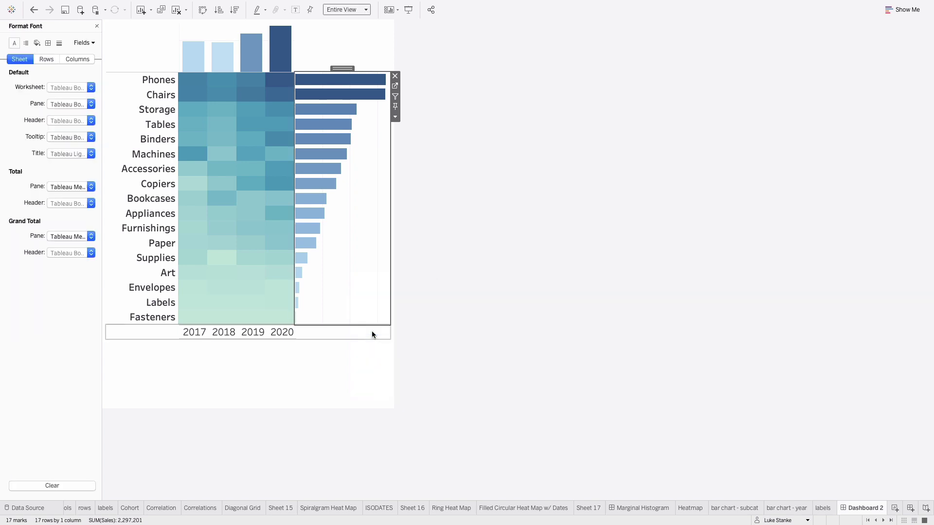
left_click(59, 44)
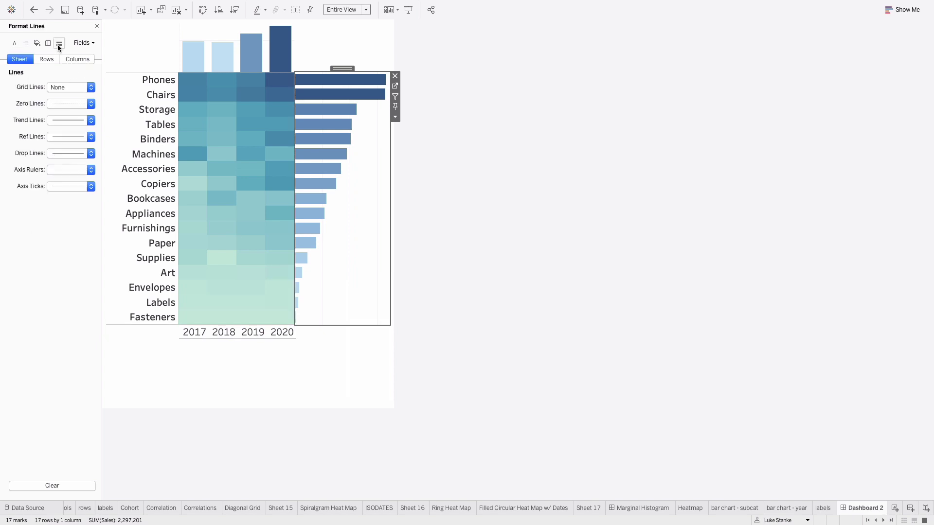
left_click(47, 87)
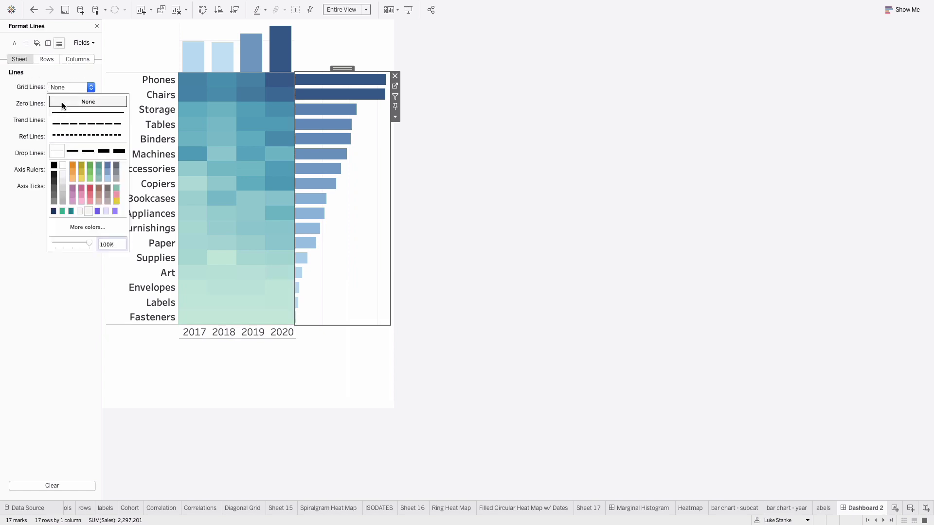
left_click(62, 102)
left_click(73, 104)
left_click(66, 118)
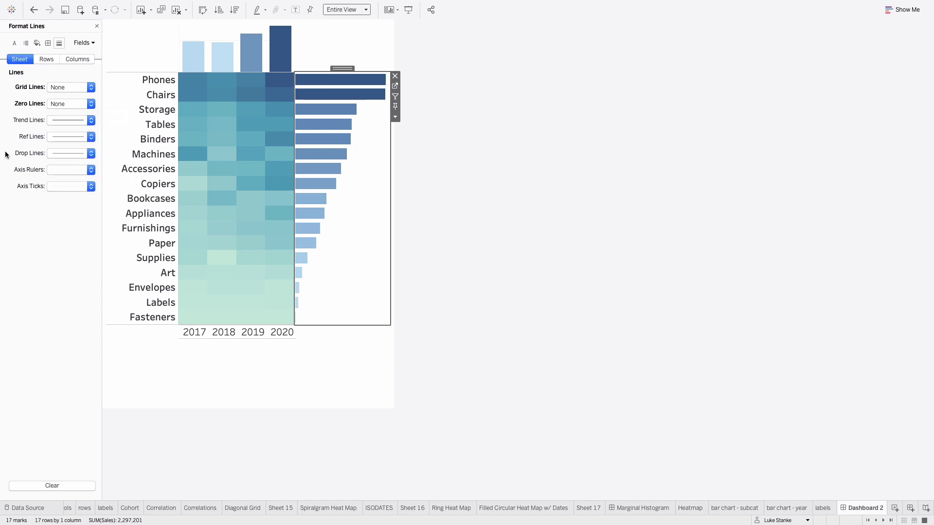
left_click(60, 169)
left_click(55, 184)
left_click(67, 187)
left_click(68, 199)
left_click(646, 337)
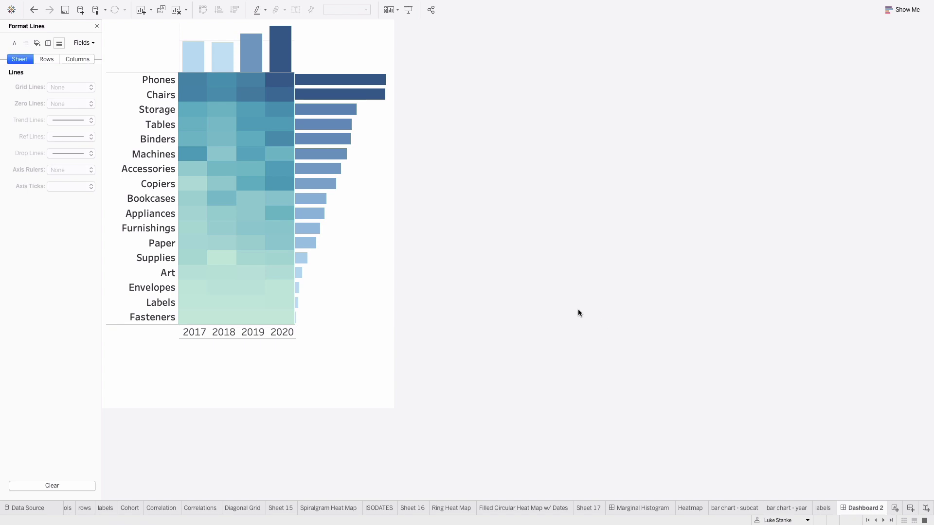
Set zero lines, axis rulers and axis ticks to None on the year bar chart.
left_click(319, 234)
left_click(319, 237)
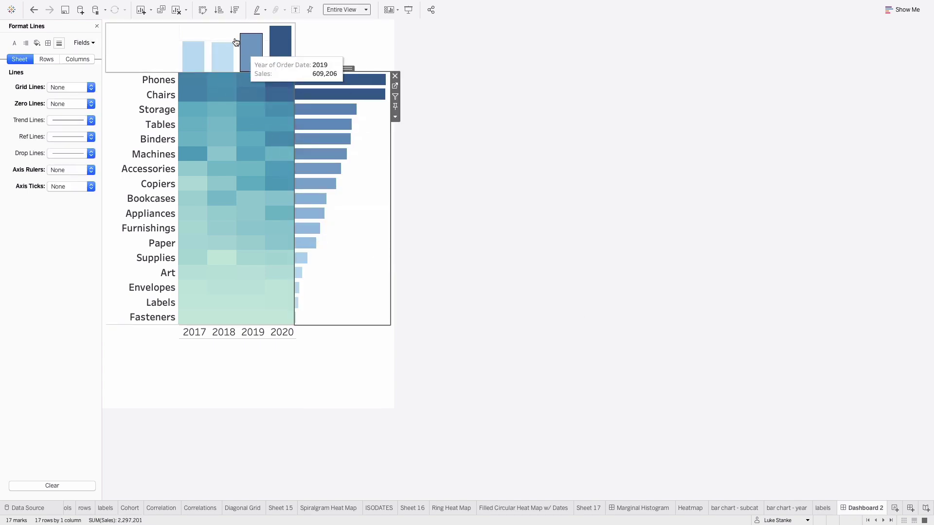
left_click(218, 25)
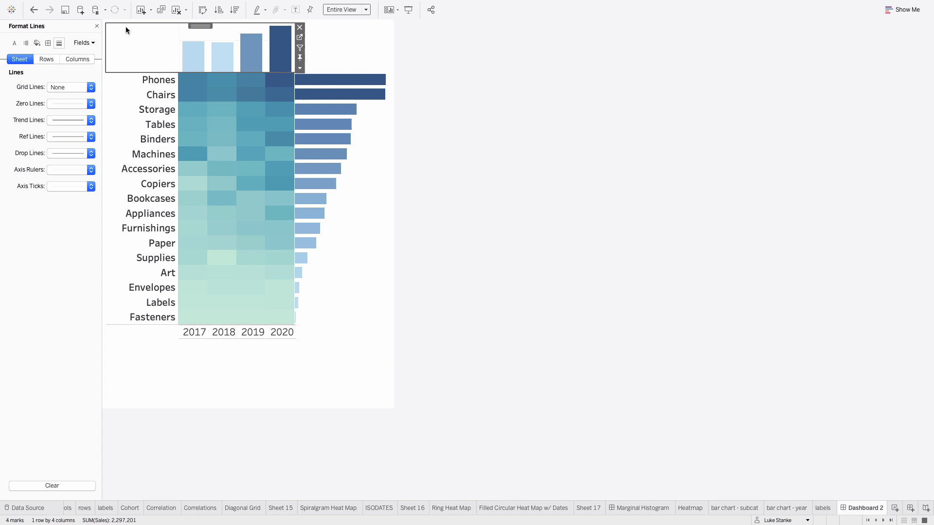
left_click(59, 86)
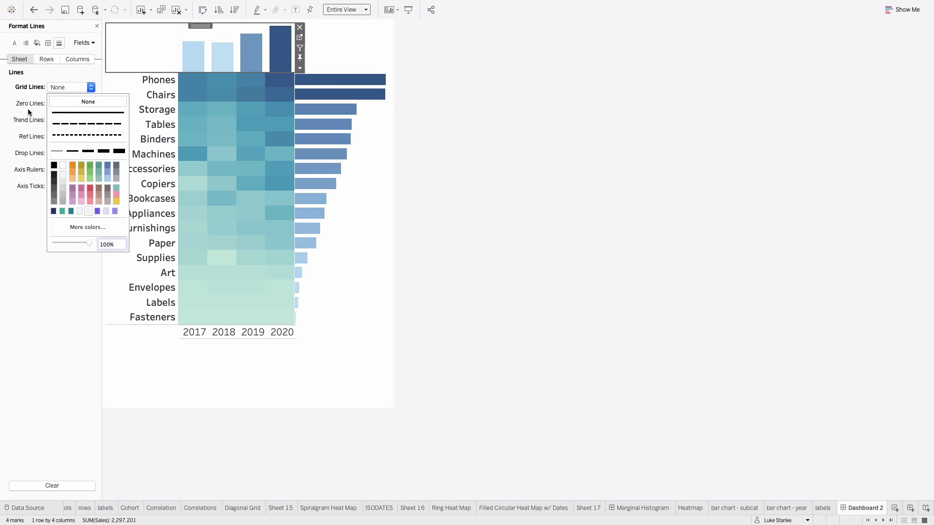
left_click(62, 104)
left_click(62, 104)
left_click(66, 118)
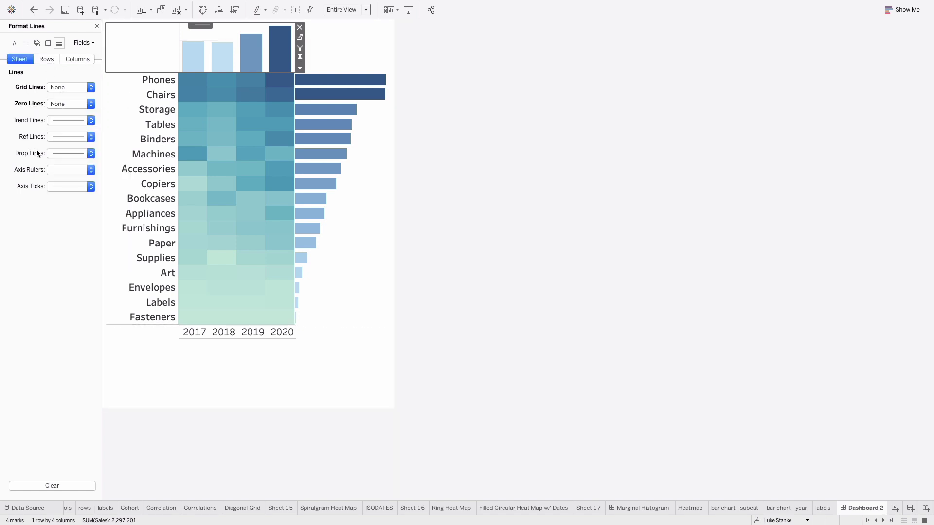
left_click(60, 170)
left_click(57, 180)
left_click(72, 187)
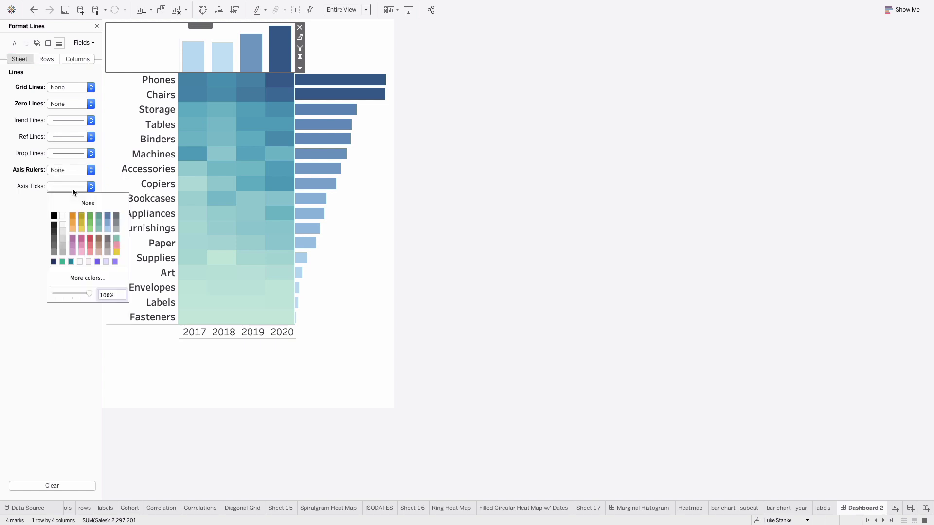
left_click(195, 332)
Set zero lines, axis rulers and axis ticks to None on the year label strip.
left_click(199, 336)
left_click(199, 336)
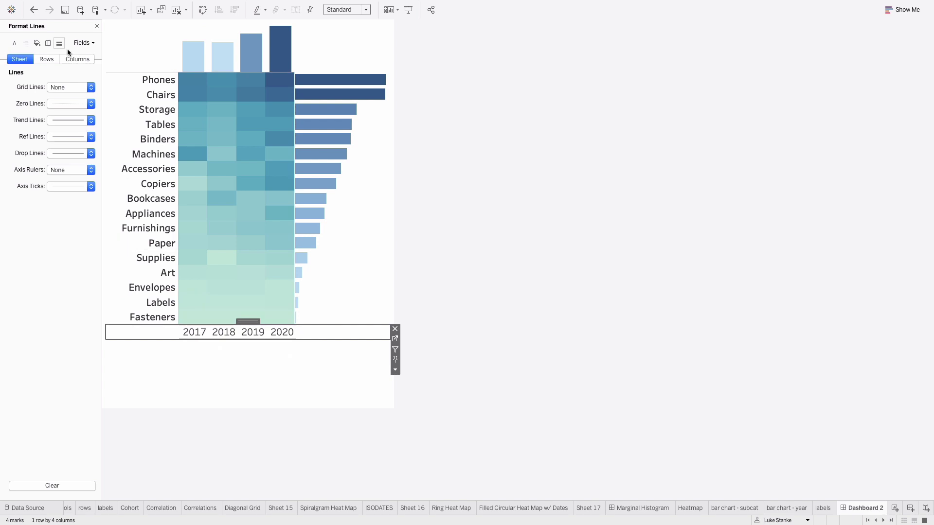
left_click(64, 89)
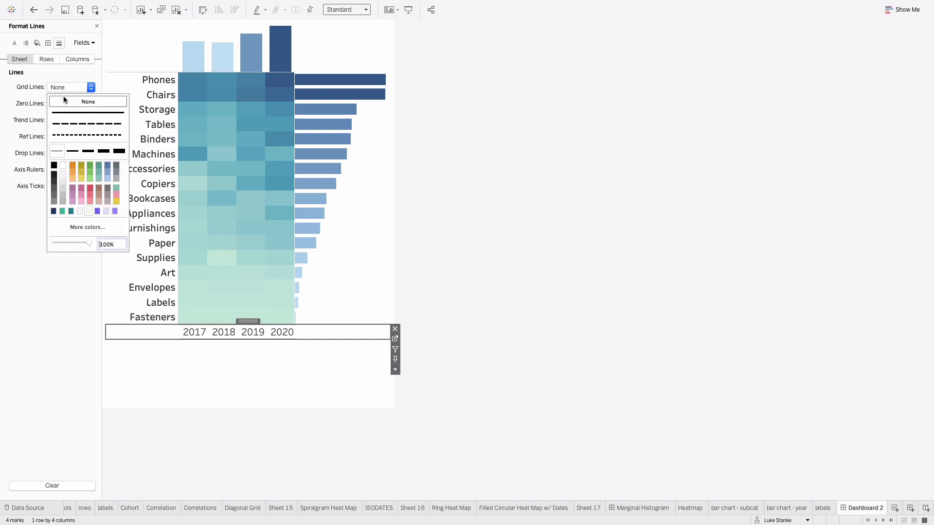
left_click(68, 102)
left_click(67, 103)
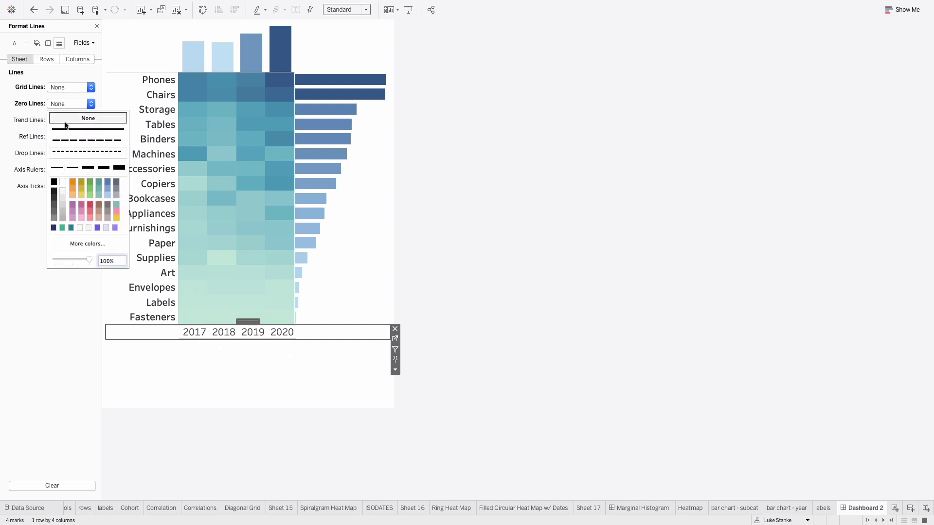
left_click(68, 118)
left_click(73, 171)
left_click(67, 189)
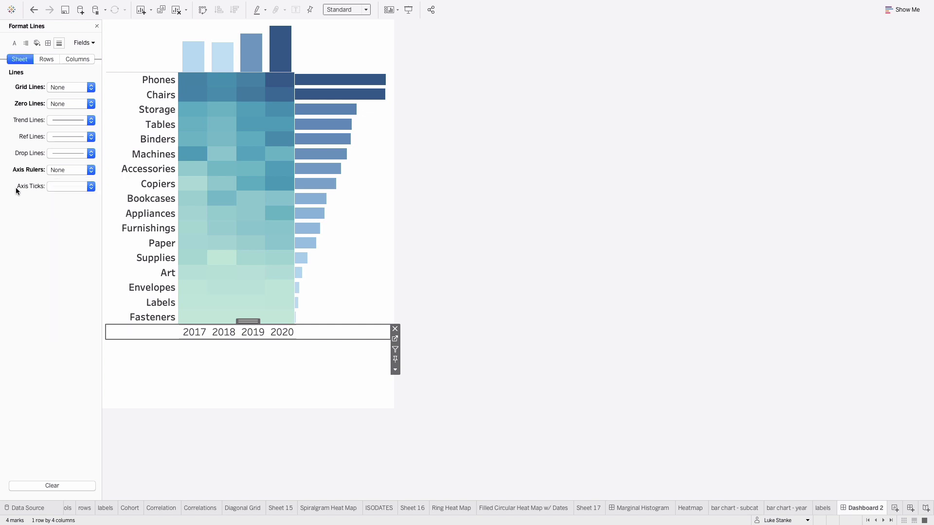
left_click(70, 187)
left_click(67, 200)
left_click(468, 310)
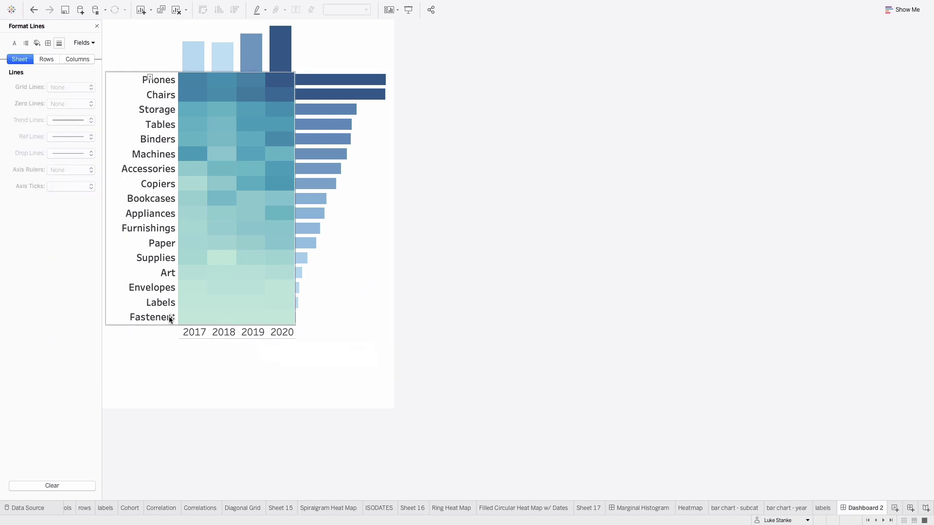
Check the year label strip's border settings, then deselect everything on the dashboard.
left_click(197, 332)
left_click(48, 43)
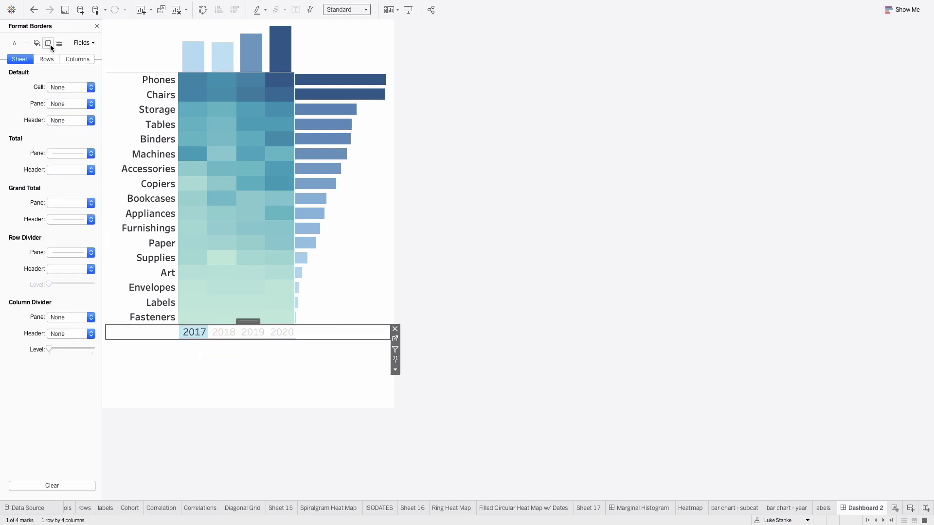
left_click(70, 252)
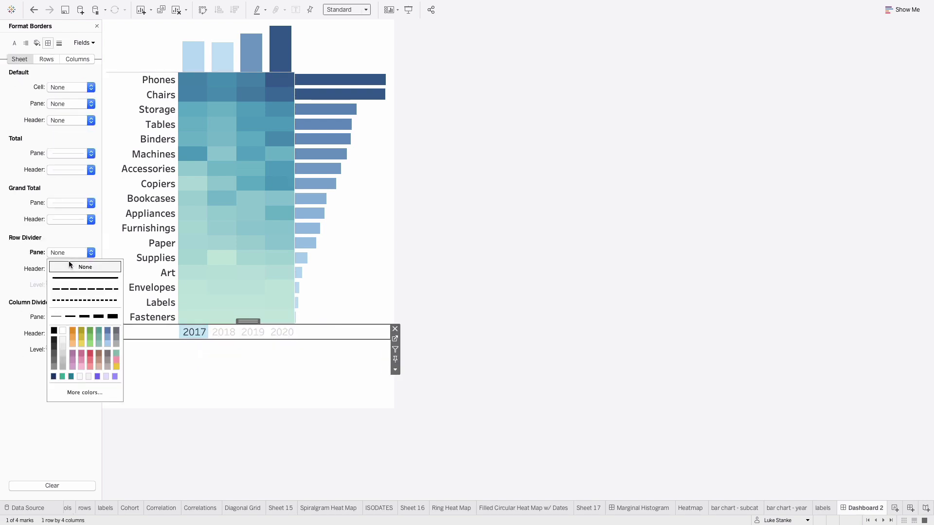
left_click(478, 414)
left_click(203, 336)
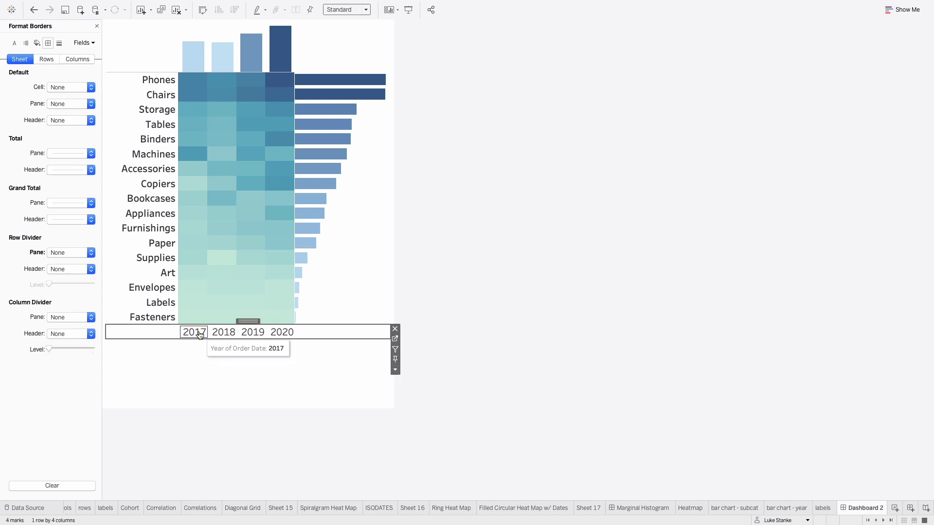
left_click(607, 320)
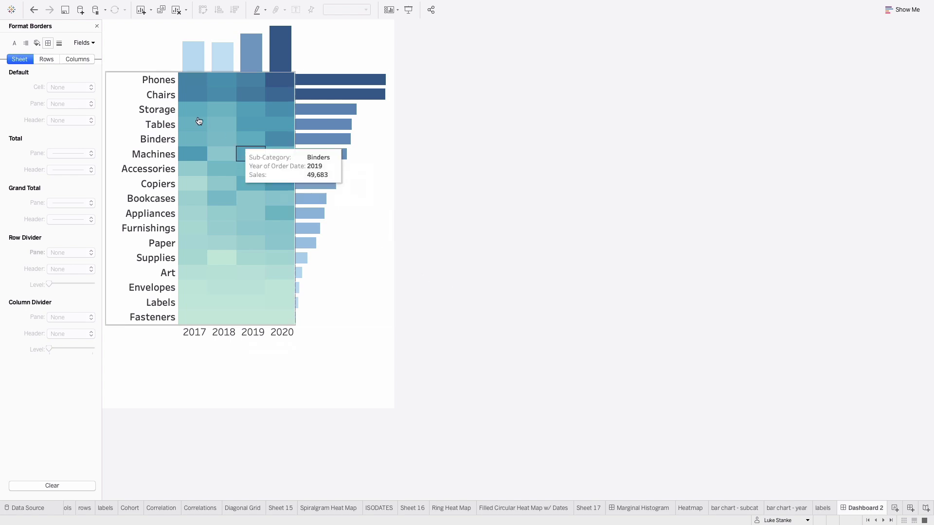
Add solid row dividers to the heat map, extended to every level.
right_click(131, 94)
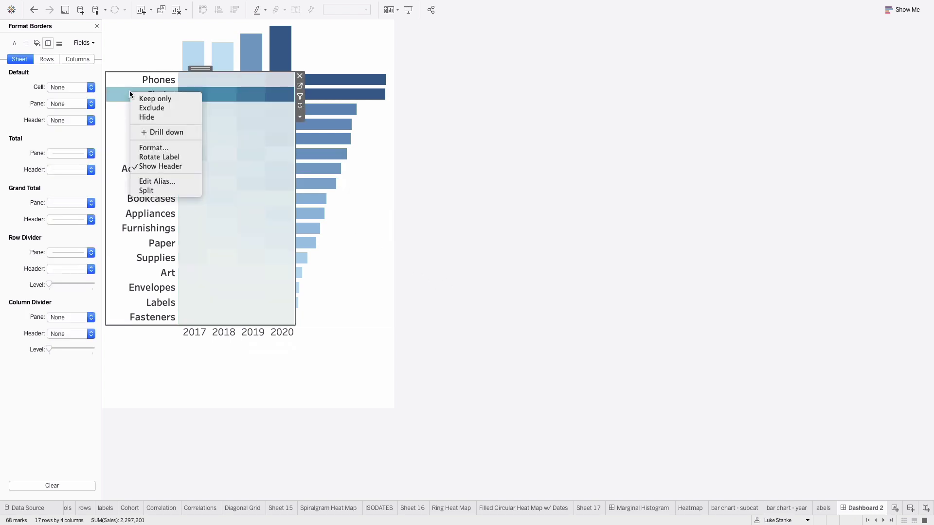
left_click(144, 147)
left_click(48, 42)
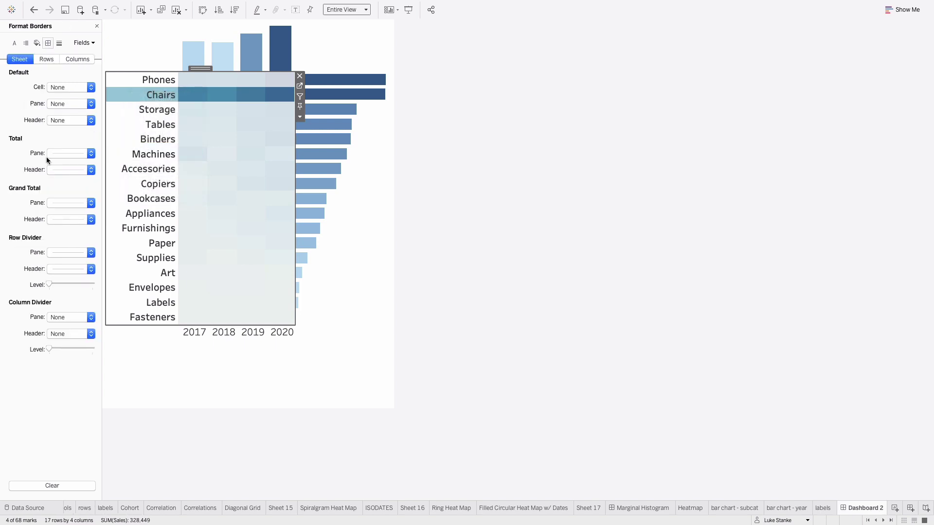
left_click(63, 253)
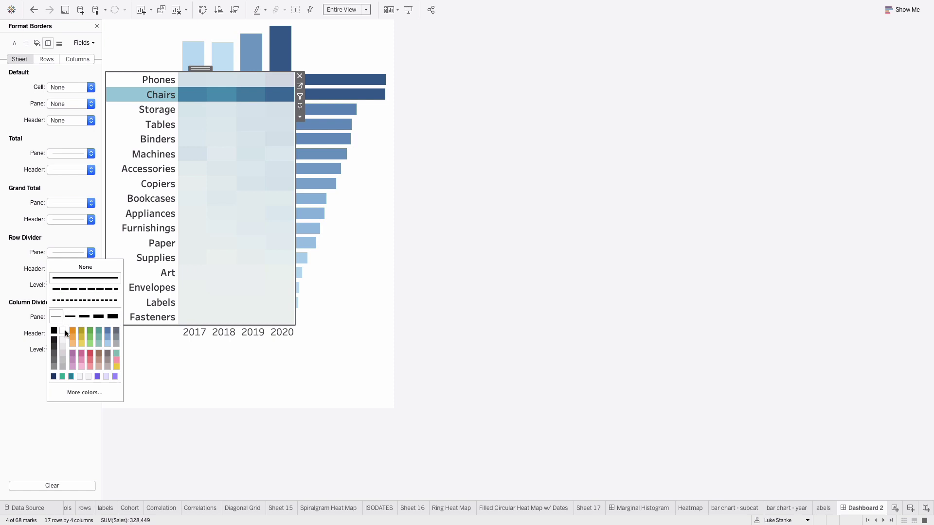
left_click(84, 279)
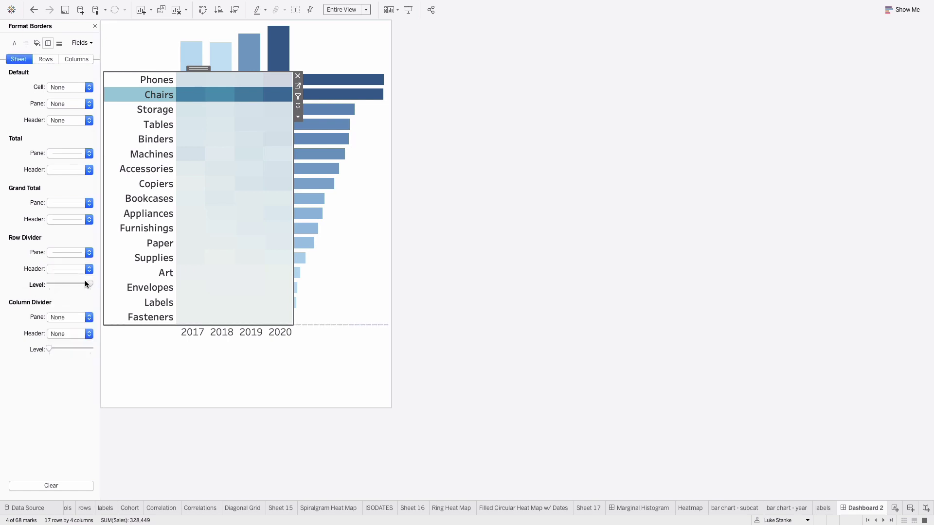
left_click(83, 350)
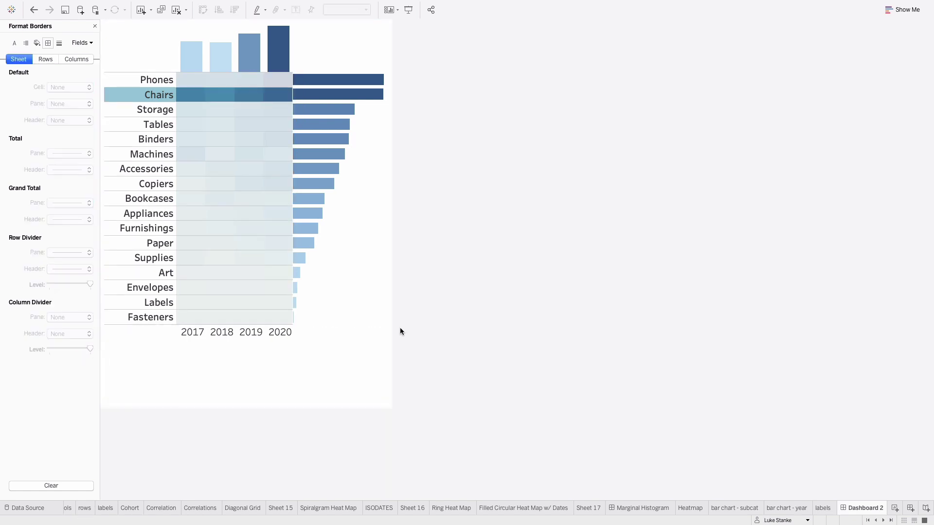
Make the heat map's column and row dividers thicker solid white lines.
mouse_move(200, 103)
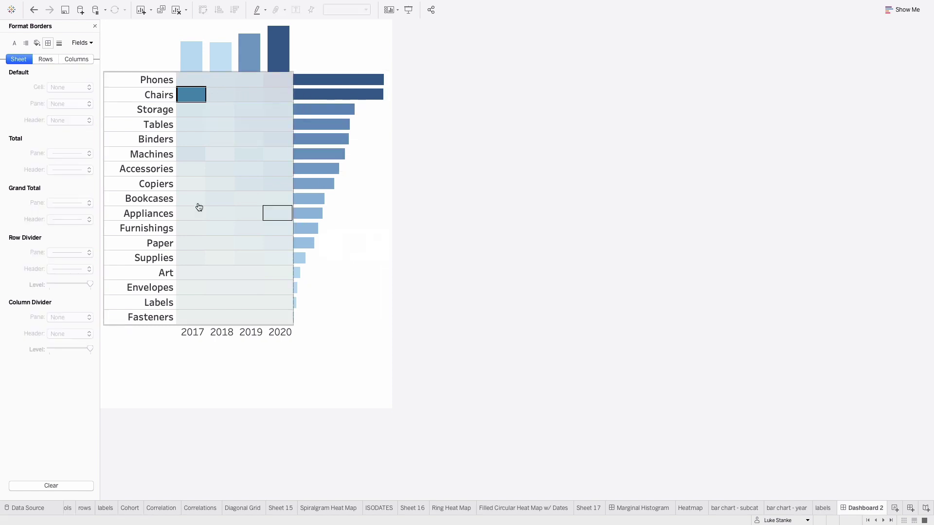
left_click(191, 141)
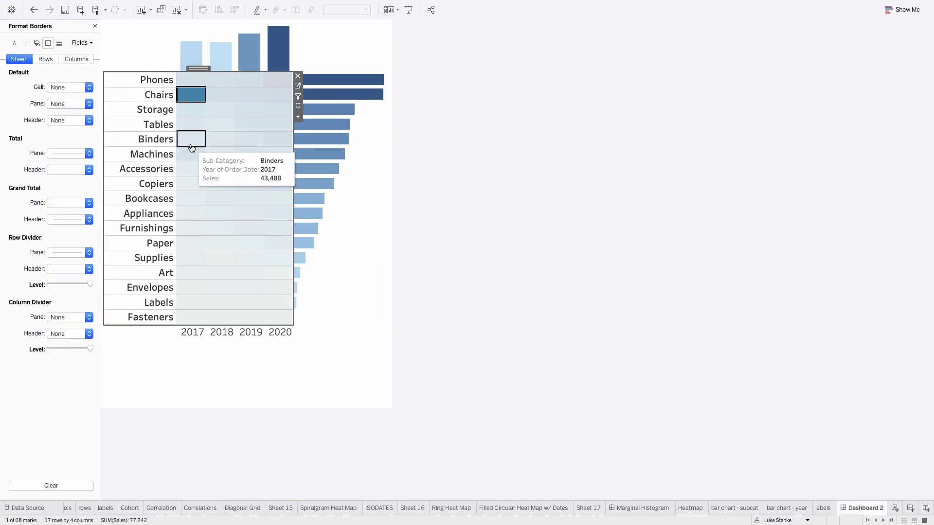
left_click(59, 317)
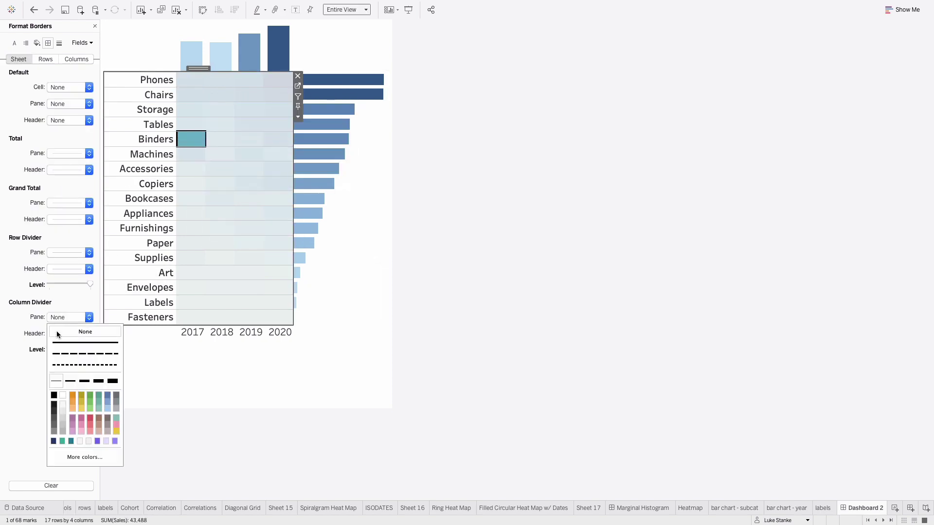
left_click(64, 396)
left_click(68, 382)
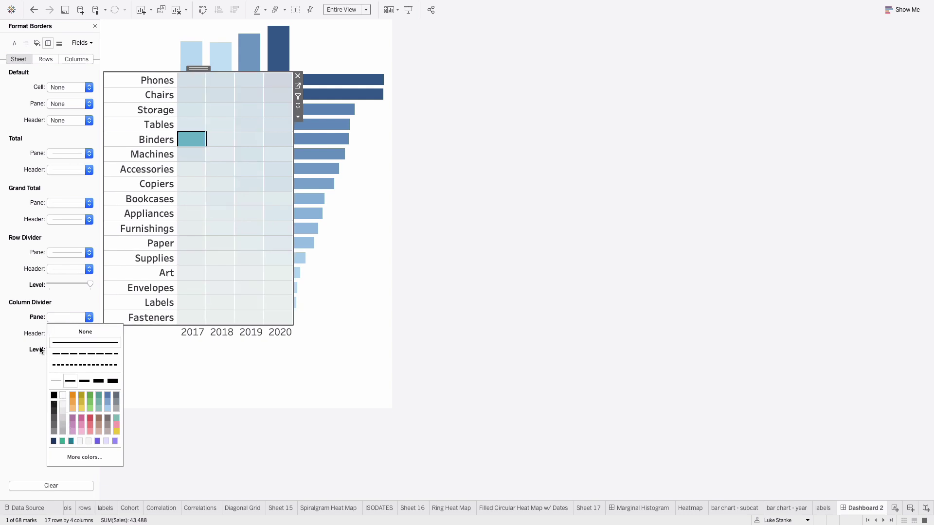
left_click(68, 381)
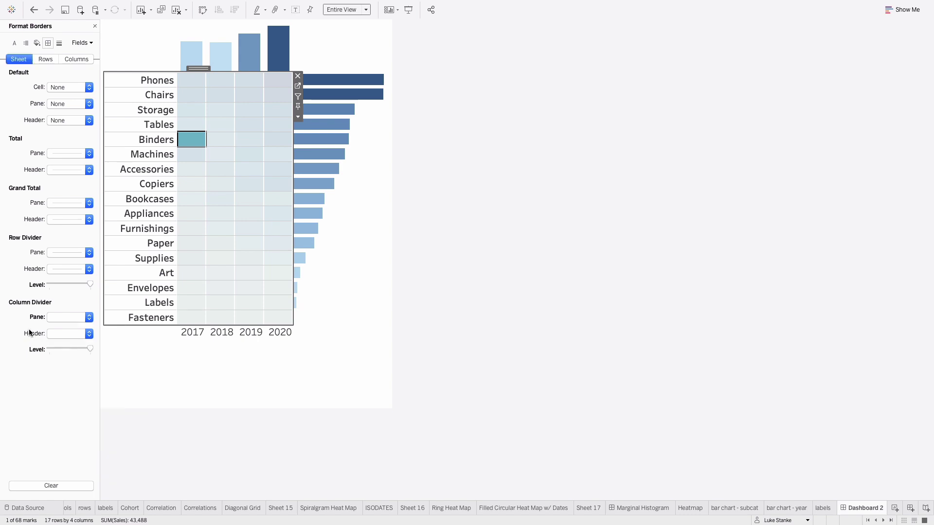
left_click(66, 253)
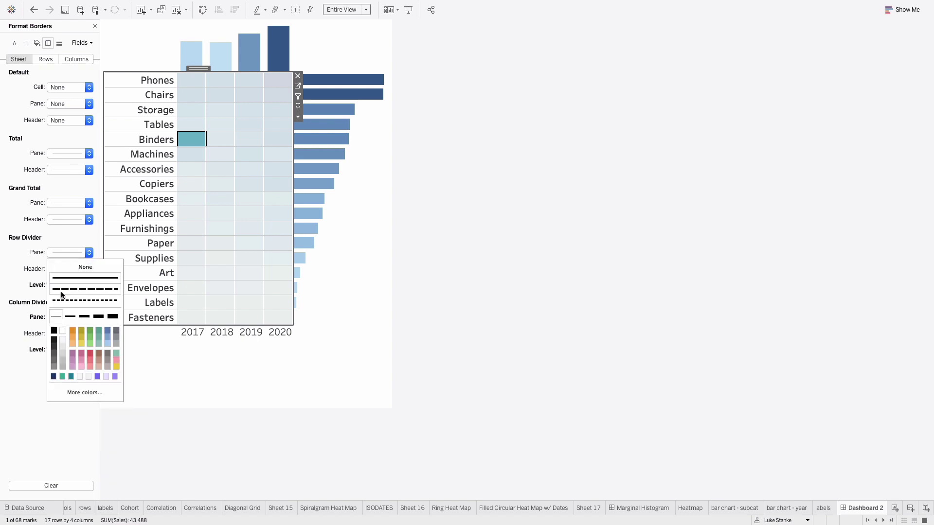
left_click(62, 331)
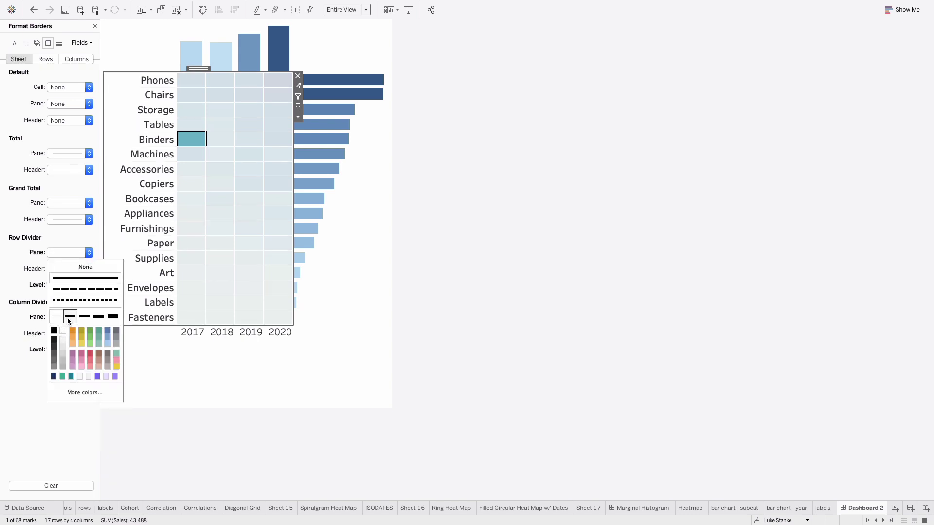
left_click(69, 317)
left_click(193, 141)
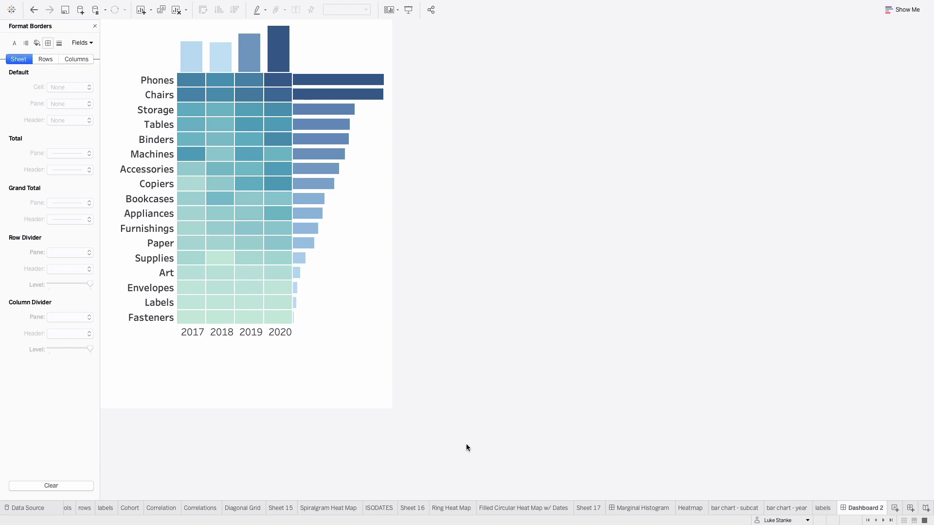
Open the bar chart - subcat sheet and apply the Purple palette to its Sales colour.
left_click(351, 248)
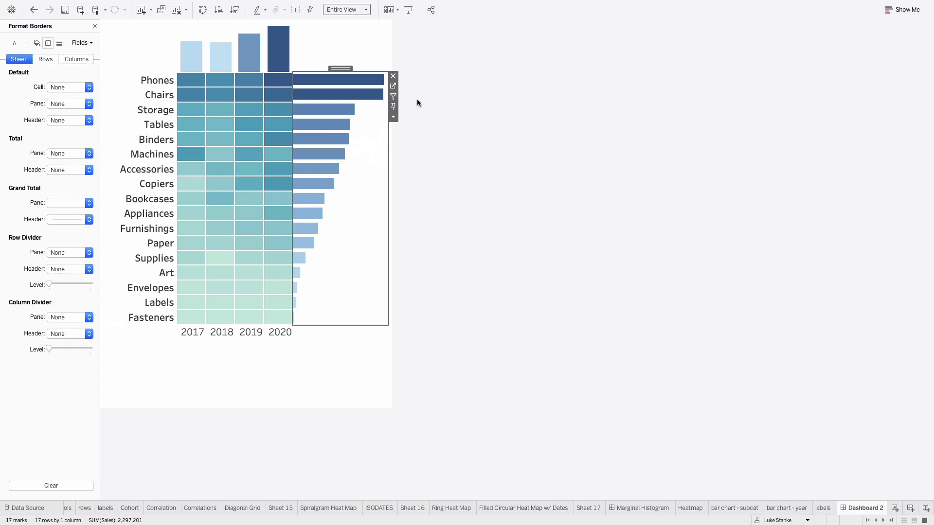
left_click(395, 86)
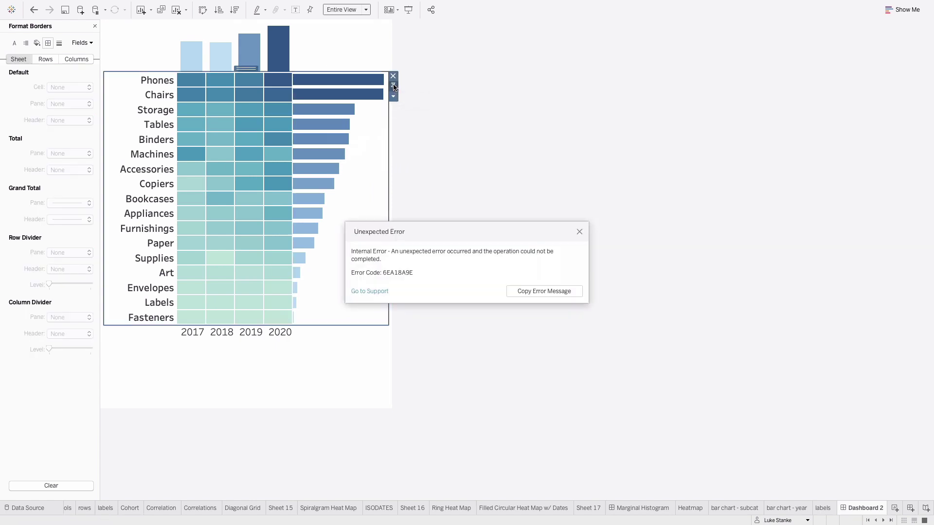
left_click(579, 233)
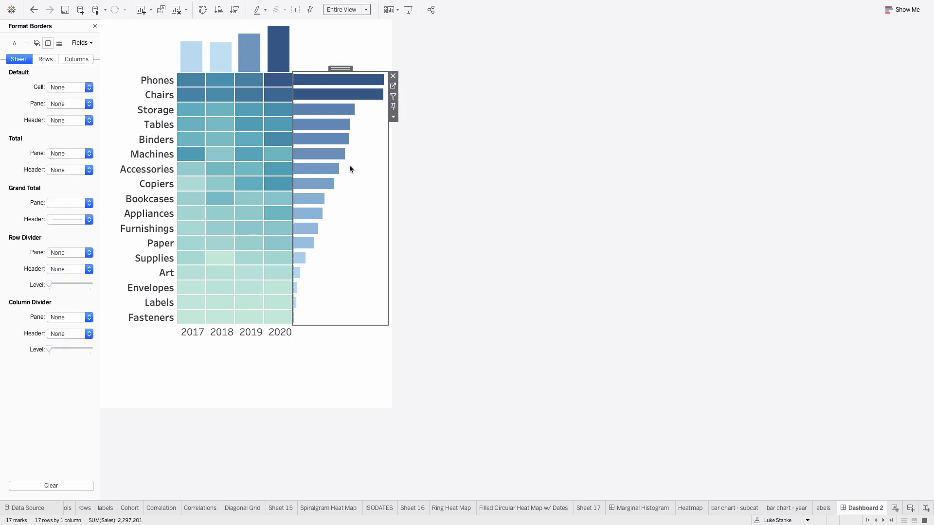
left_click(393, 86)
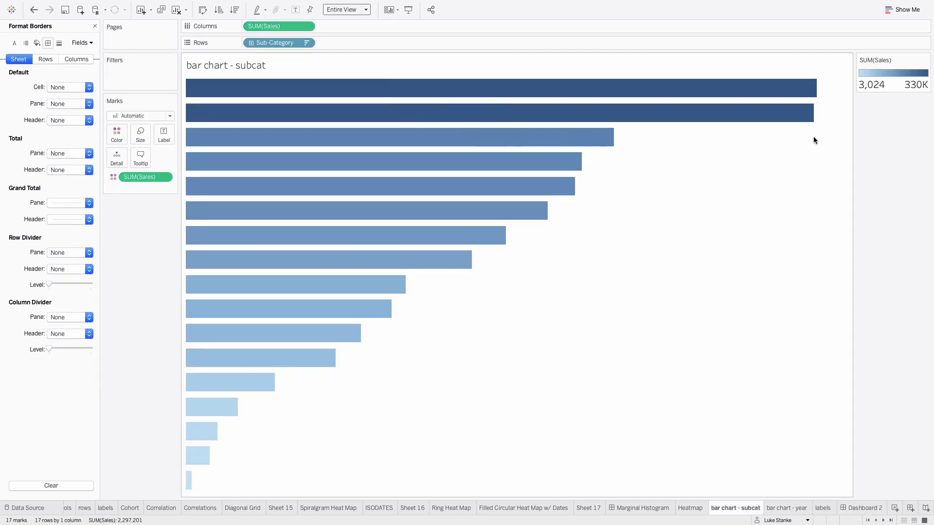
double_click(915, 76)
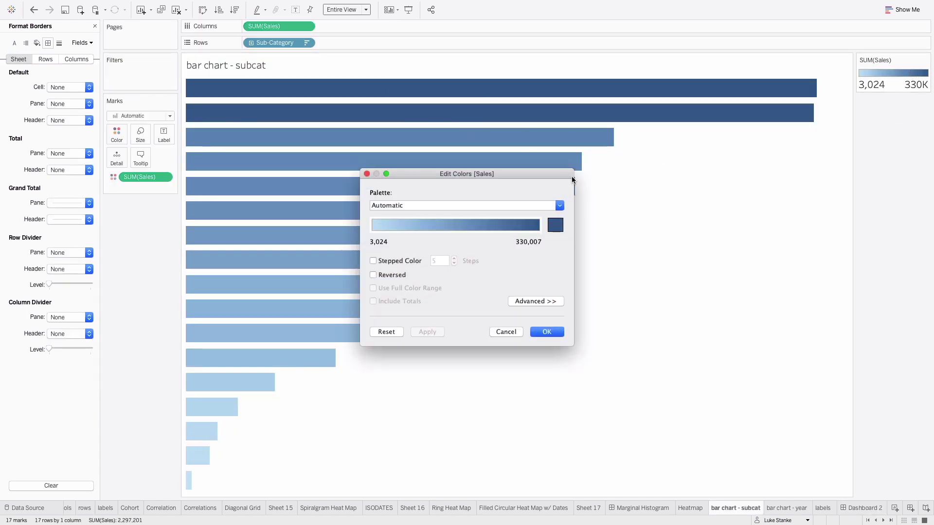
left_click(409, 203)
key("Up")
key("Up")
key("Up")
key("Up")
key("Up")
key("Up")
key("Return")
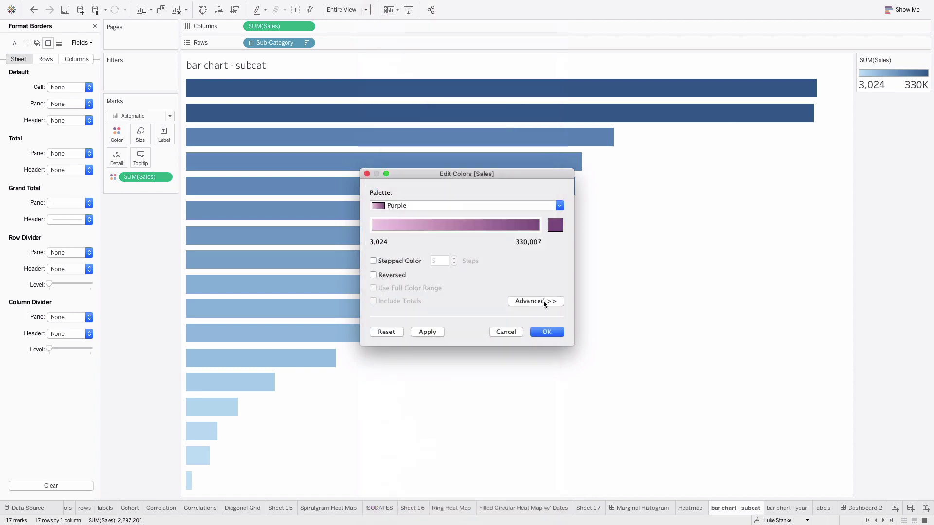
left_click(547, 332)
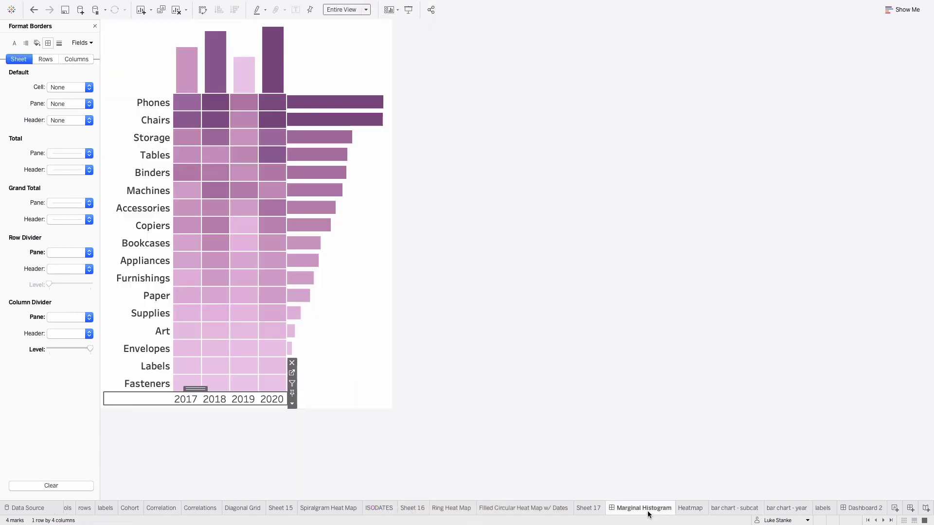
Return to Dashboard 2.
left_click(648, 508)
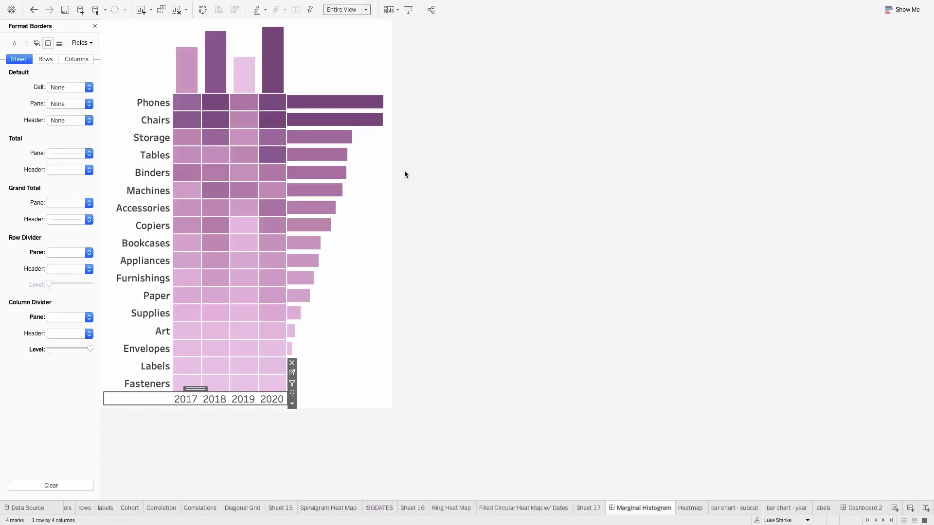
right_click(857, 515)
left_click(868, 491)
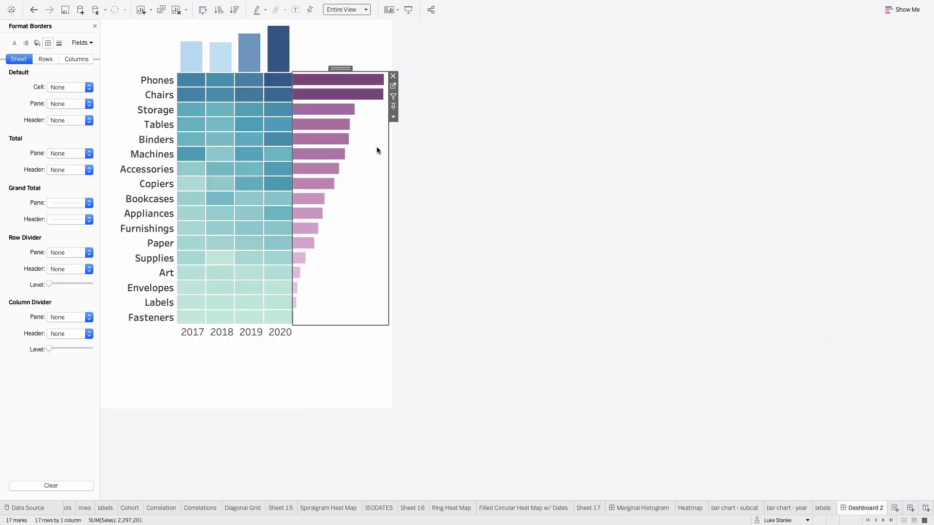
Open the bar chart - year sheet and switch its Sales colours to the Purple palette.
left_click(298, 38)
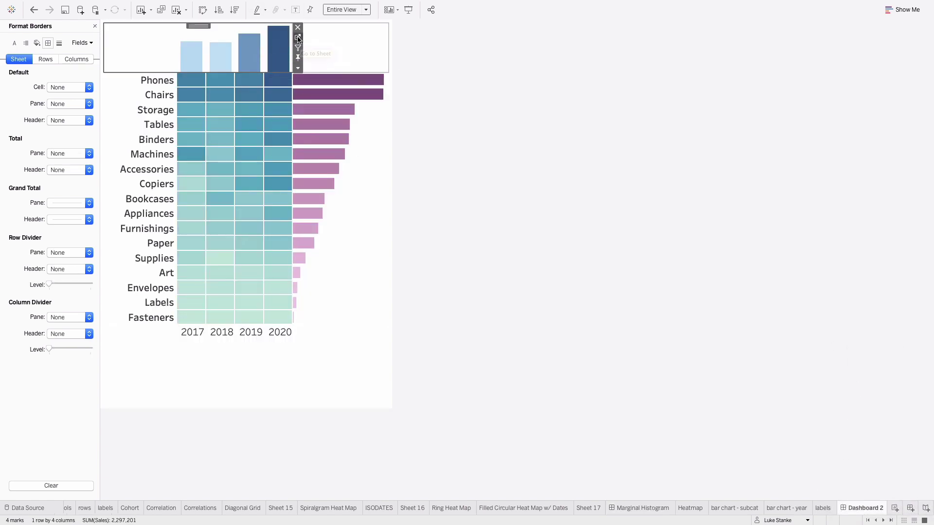
double_click(897, 81)
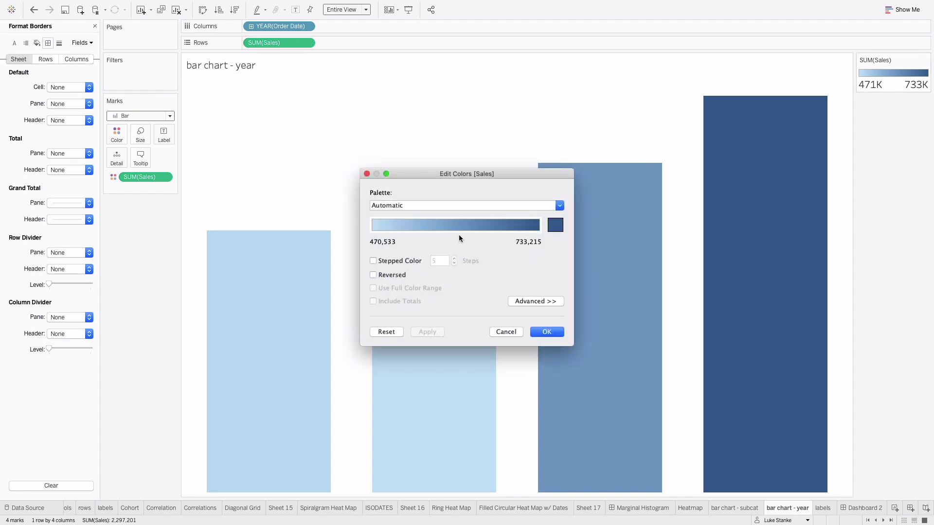
left_click(457, 207)
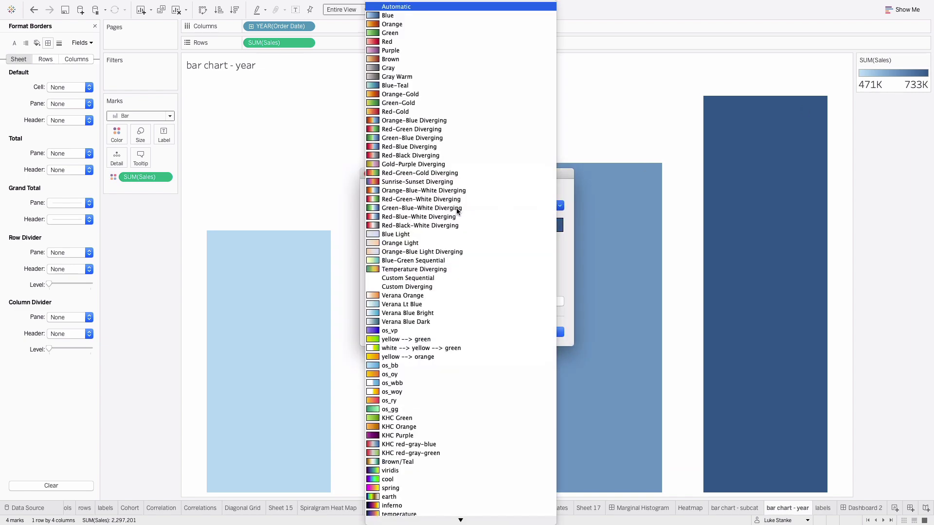
left_click(404, 49)
left_click(546, 332)
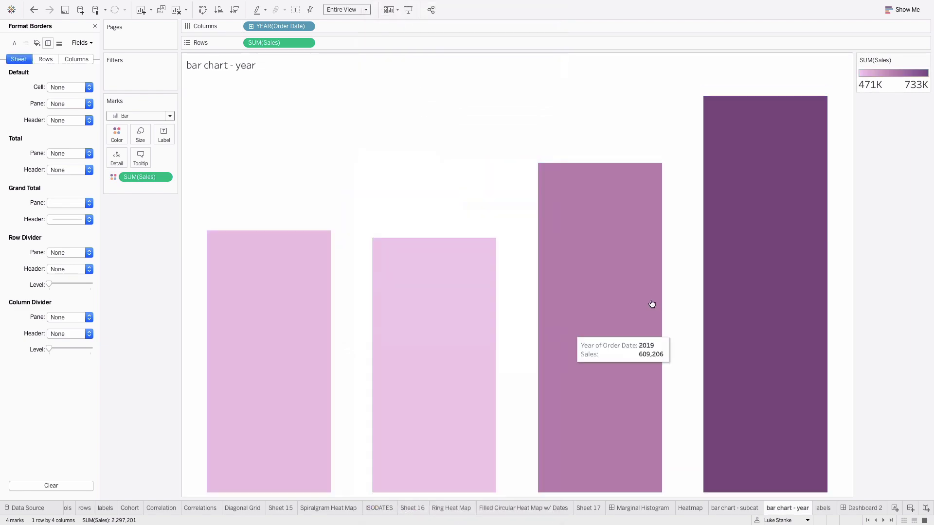
left_click(657, 510)
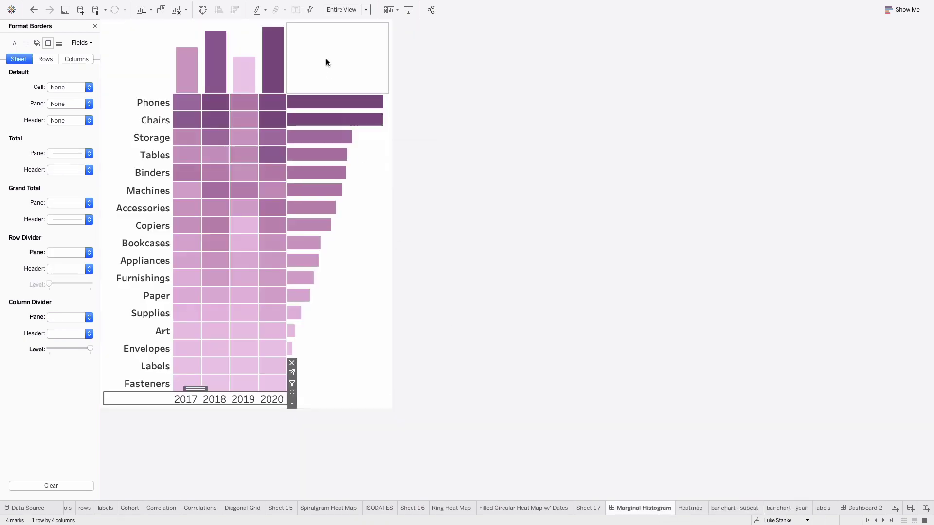
mouse_move(335, 112)
left_click(247, 163)
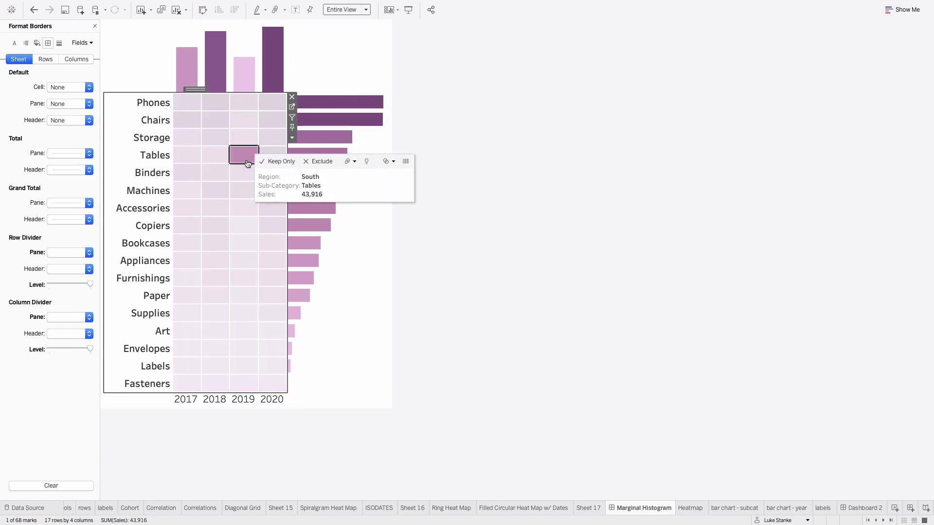
left_click(247, 164)
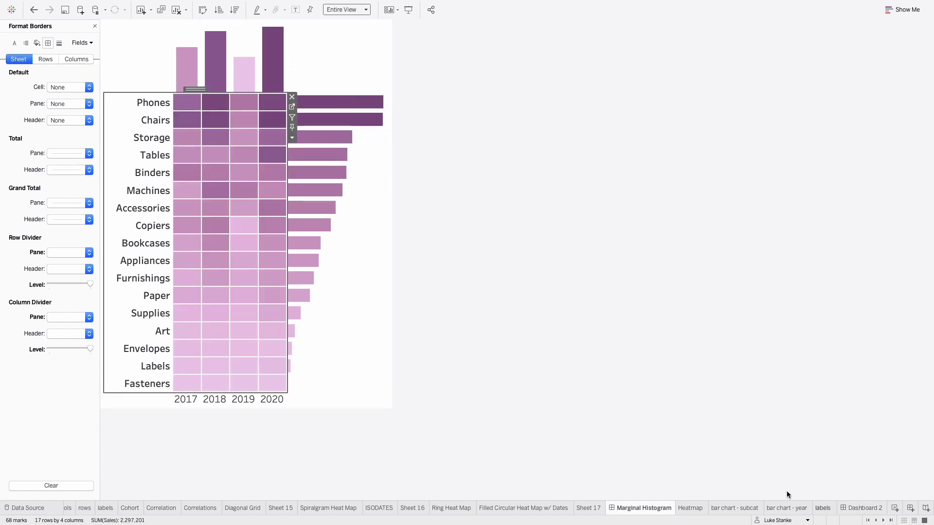
left_click(514, 290)
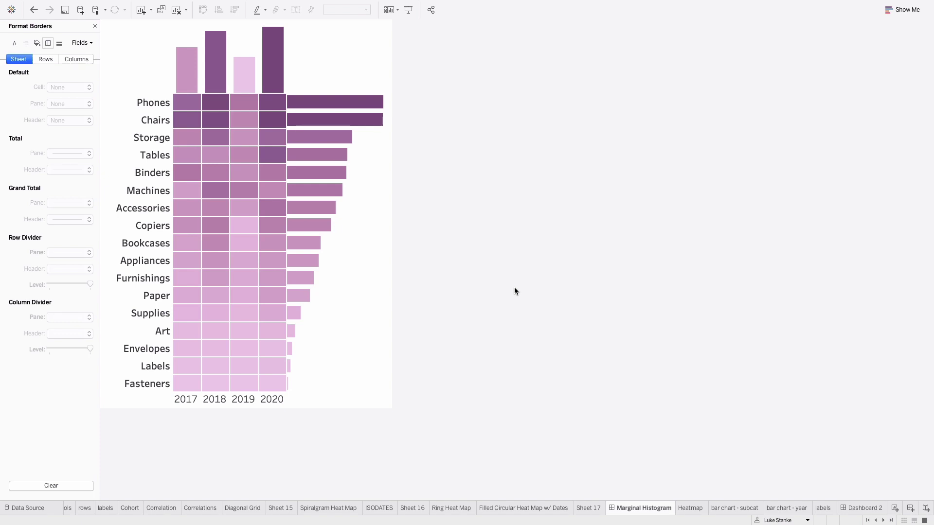